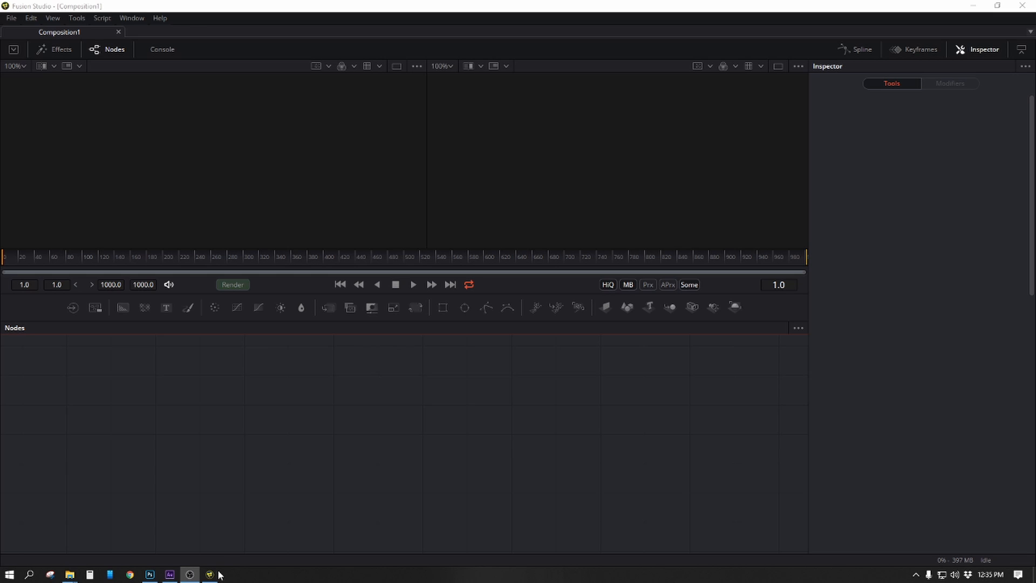
# Step: Switch to After Effects and add york.mov to the york composition two more times, below the existing layer
pyautogui.moveTo(169, 575)
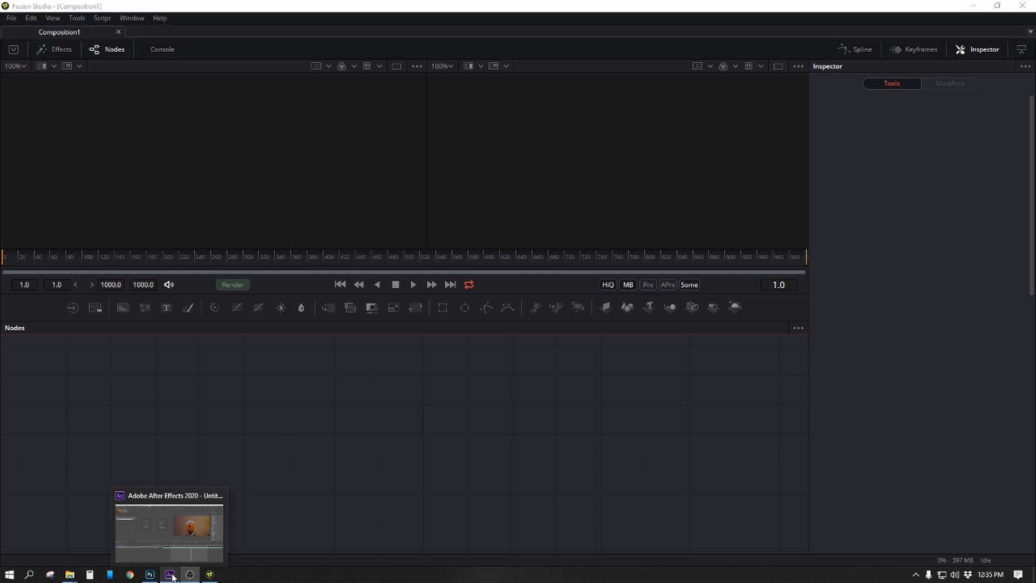
pyautogui.click(163, 539)
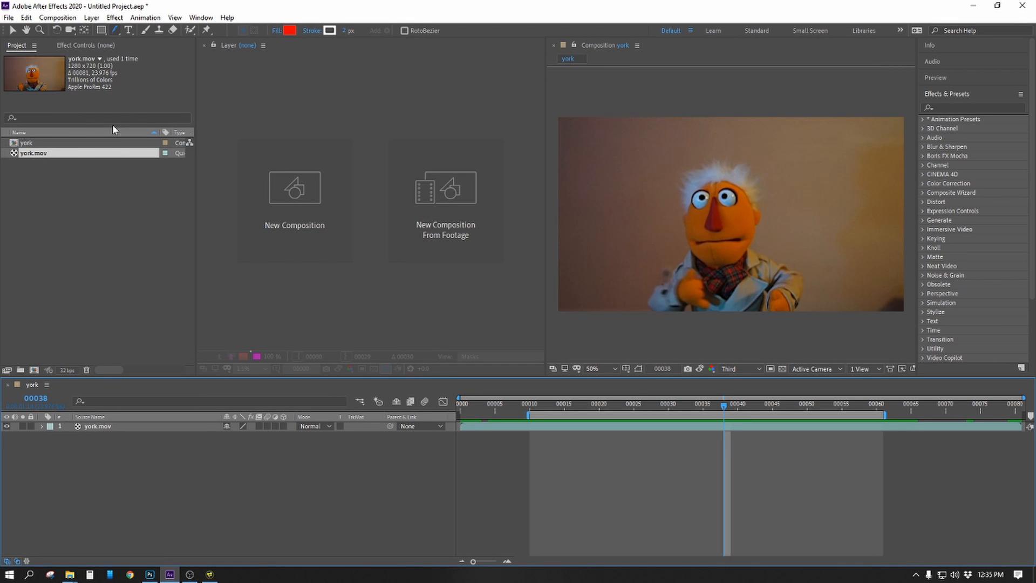
pyautogui.moveTo(74, 161); pyautogui.dragTo(86, 519)
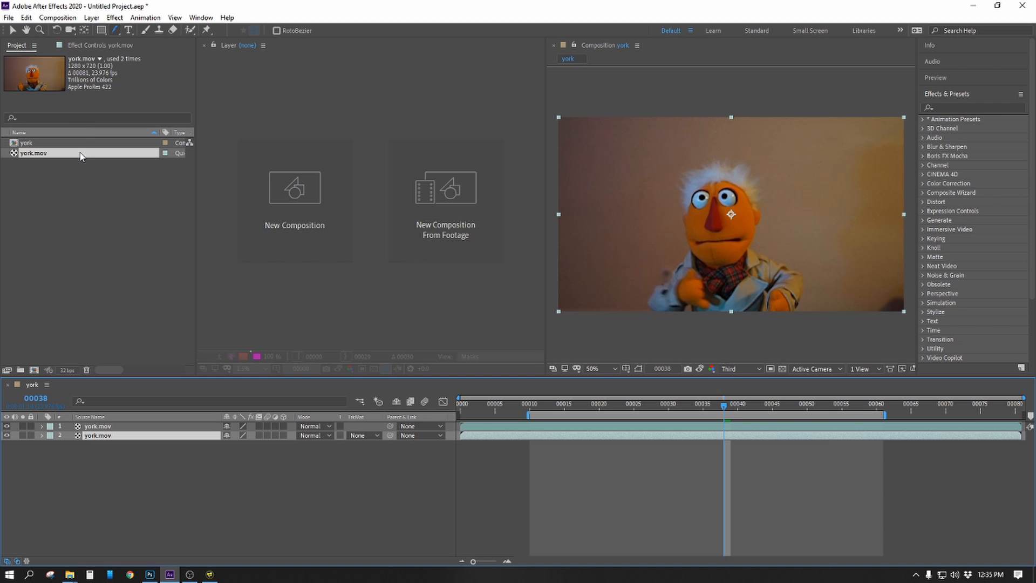
pyautogui.moveTo(81, 157); pyautogui.dragTo(102, 488)
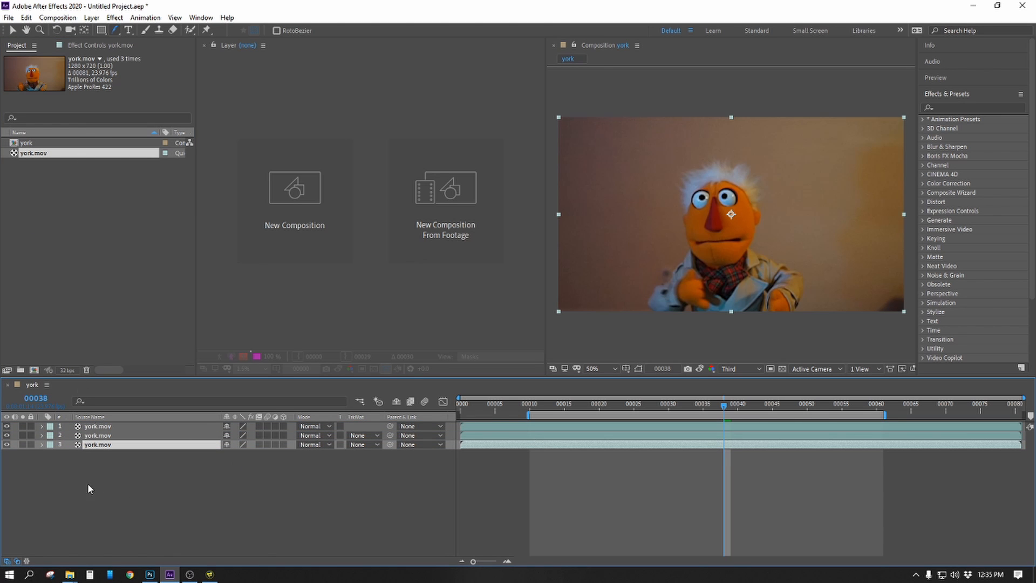
# Step: Switch to Fusion Studio, load Unicorn.jpg through a new Loader node and show it in the first viewer
pyautogui.click(209, 574)
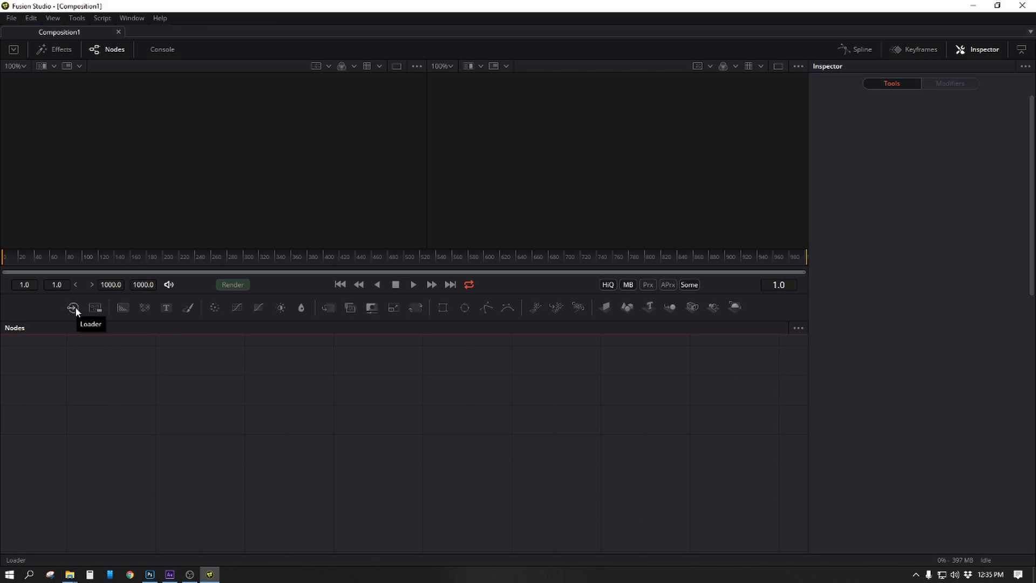
pyautogui.moveTo(75, 308); pyautogui.dragTo(303, 484)
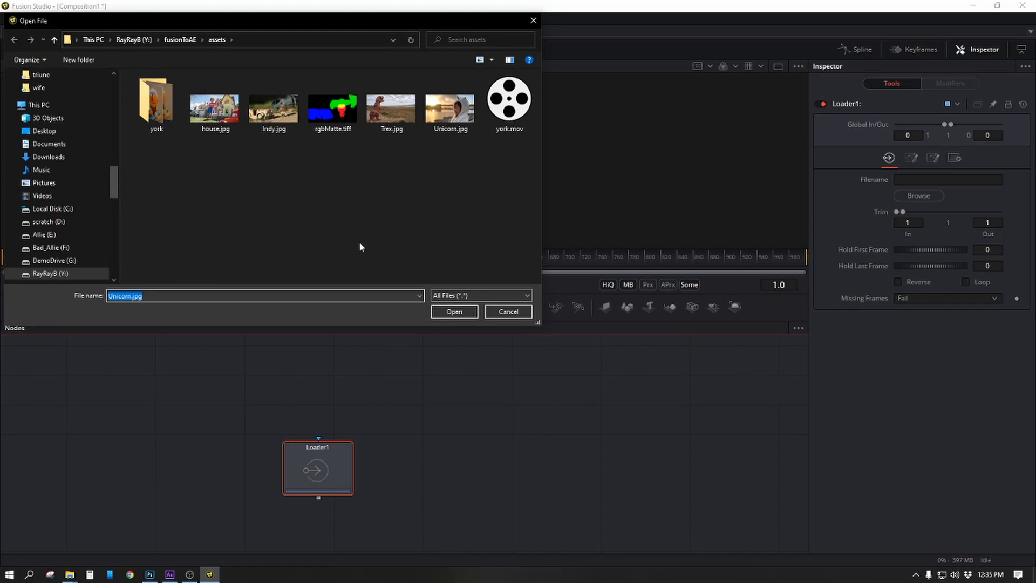
pyautogui.doubleClick(449, 107)
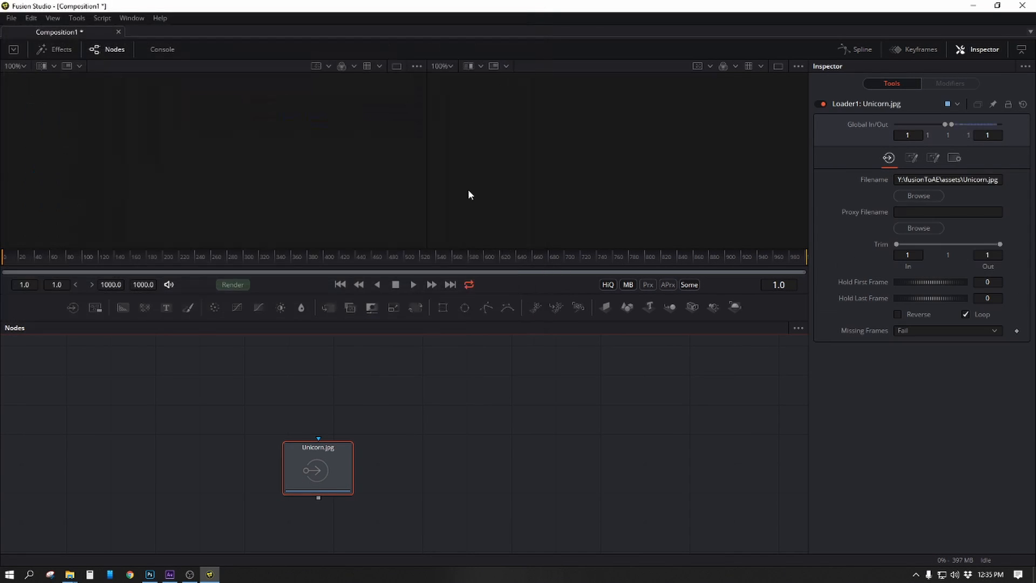
pyautogui.click(347, 480)
pyautogui.press('1')
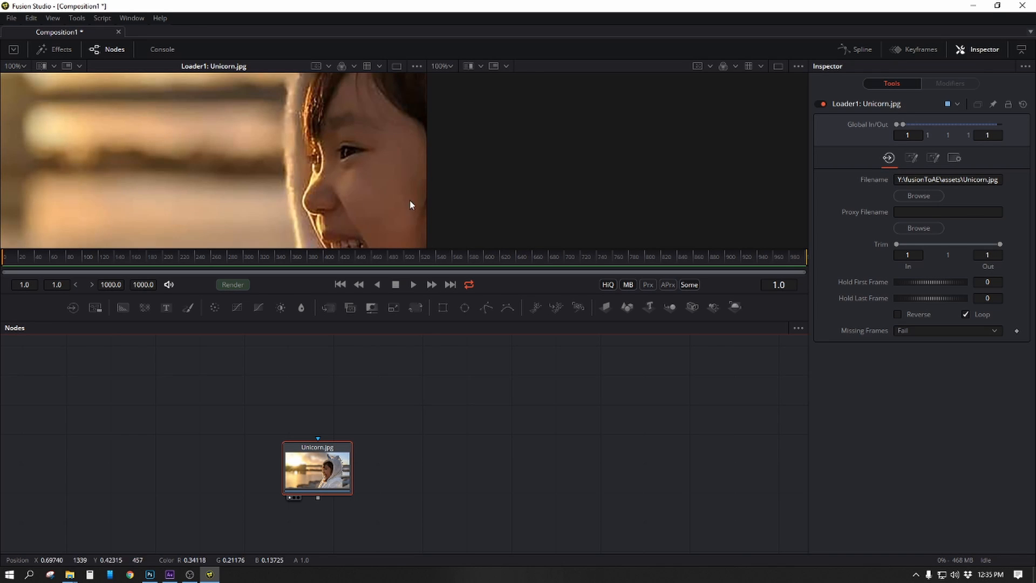
pyautogui.moveTo(279, 145); pyautogui.dragTo(47, 178)
pyautogui.moveTo(370, 195); pyautogui.dragTo(320, 218)
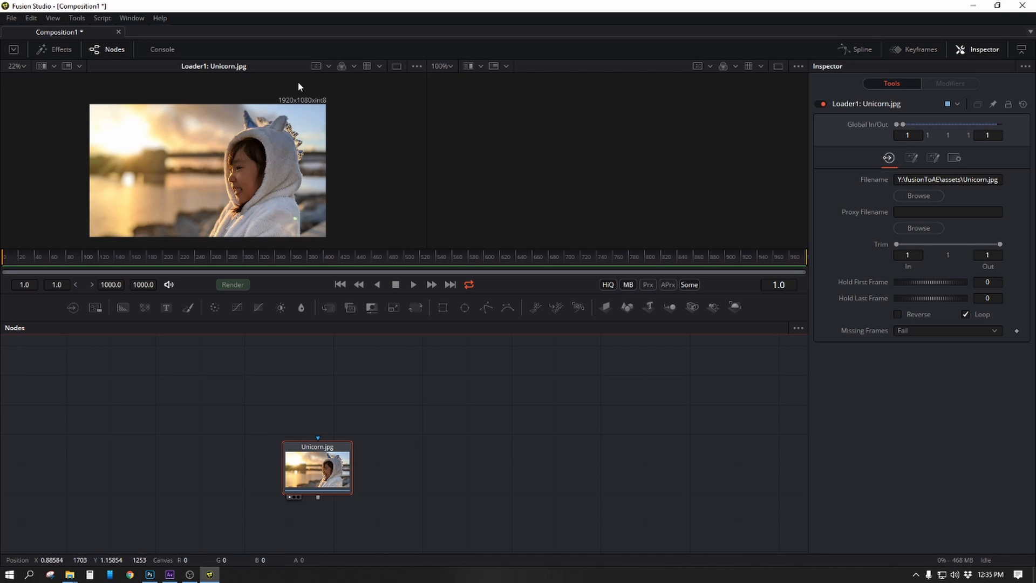
pyautogui.scroll(4, 328, 97)
pyautogui.scroll(-5, 327, 168)
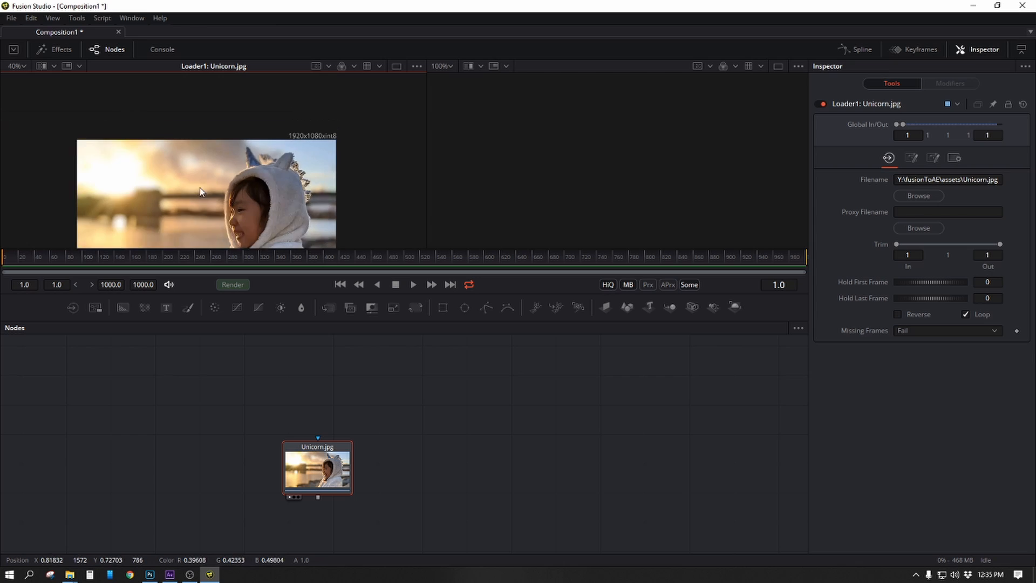
# Step: Add a Background node above and beside the Unicorn.jpg loader and show it in the first viewer
pyautogui.moveTo(123, 307); pyautogui.dragTo(417, 365)
pyautogui.press('1')
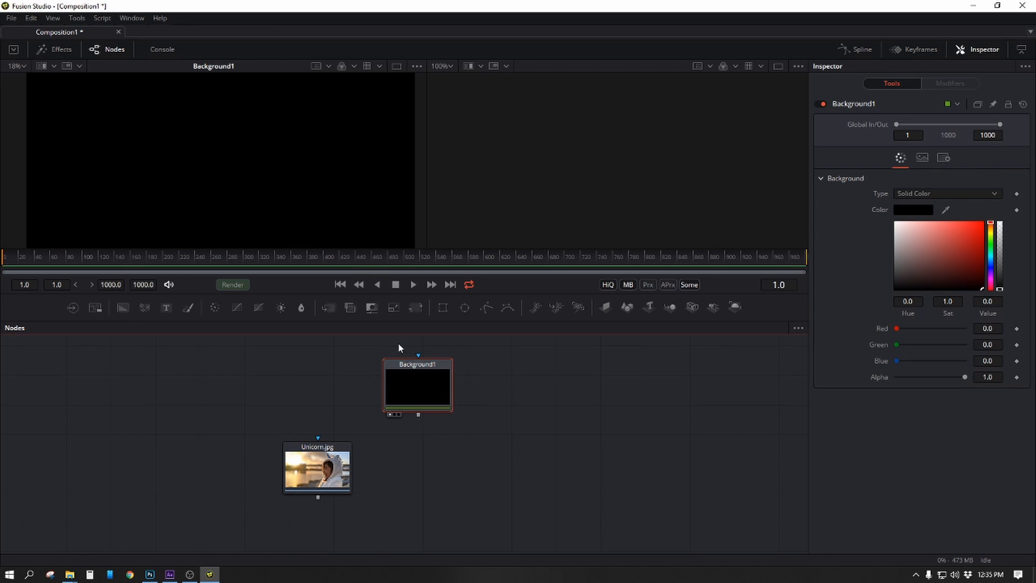
pyautogui.scroll(-2, 354, 193)
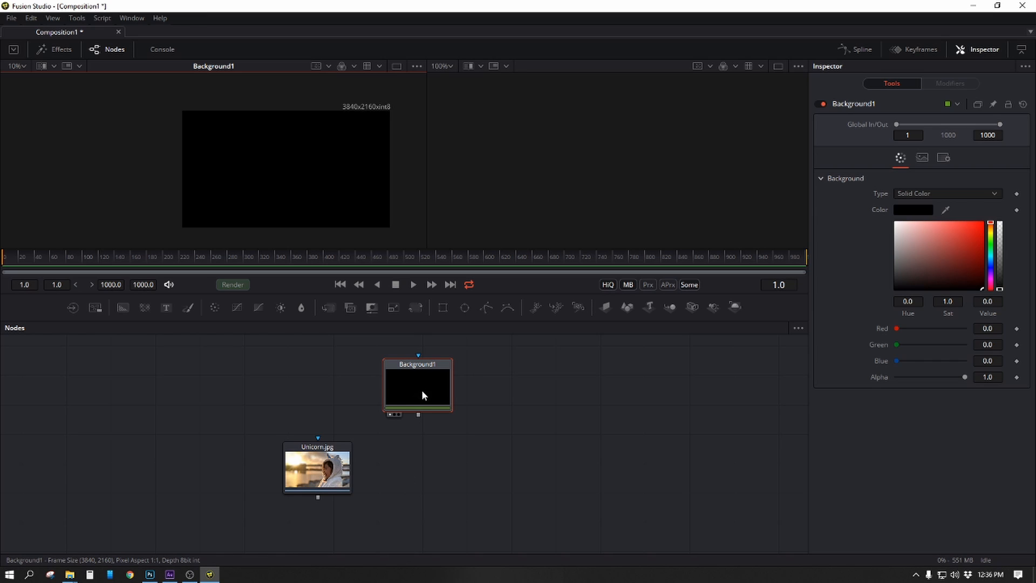
pyautogui.moveTo(422, 395); pyautogui.dragTo(428, 399)
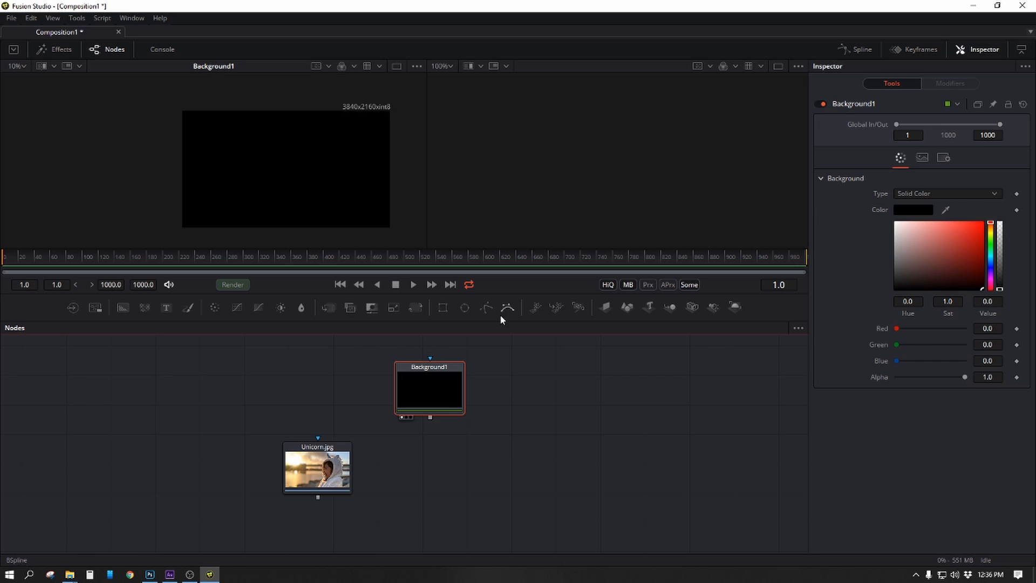
# Step: Add an unconnected Polygon mask node beside the Background node and show it in the first viewer
pyautogui.moveTo(485, 311); pyautogui.dragTo(506, 386)
pyautogui.moveTo(514, 422); pyautogui.dragTo(515, 424)
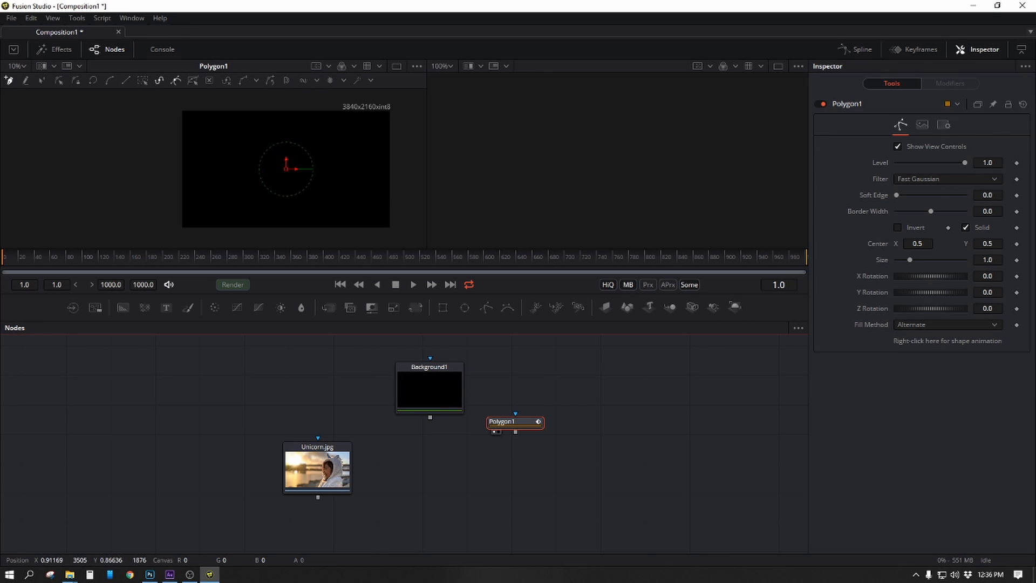
pyautogui.click(598, 412)
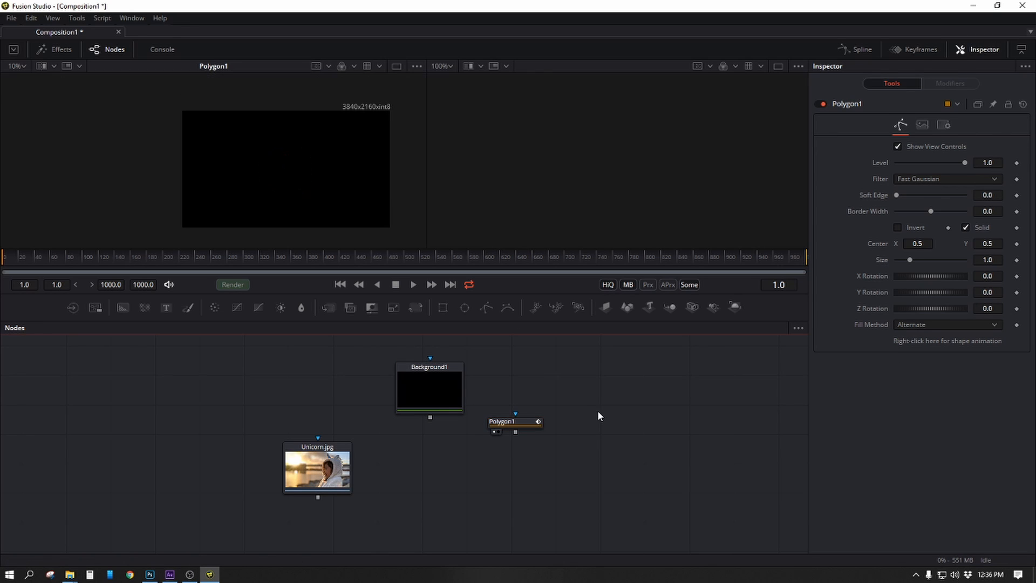
pyautogui.click(526, 422)
pyautogui.click(298, 457)
pyautogui.click(512, 422)
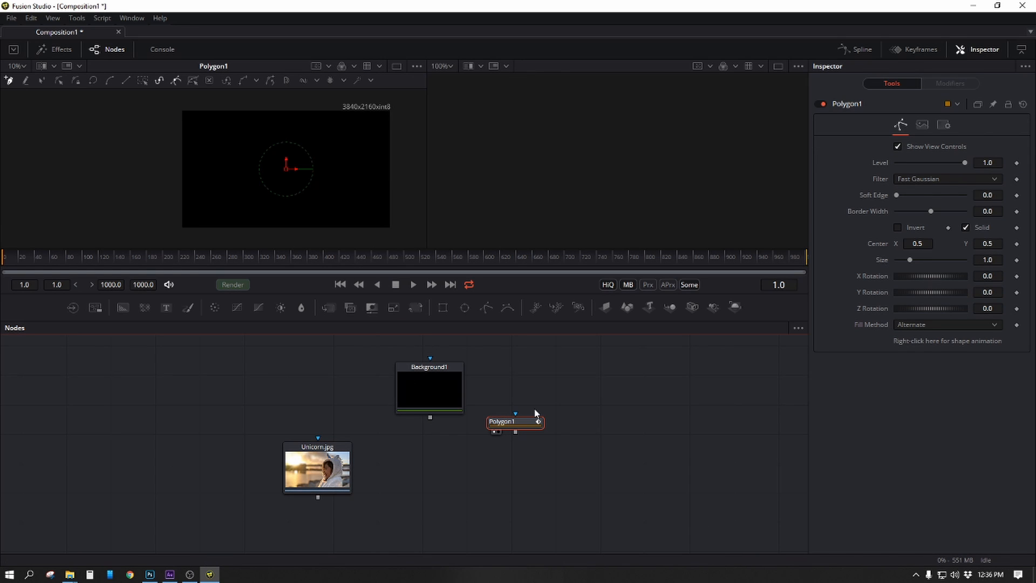
# Step: Open the Frame Format preferences of the global and default settings
pyautogui.click(13, 20)
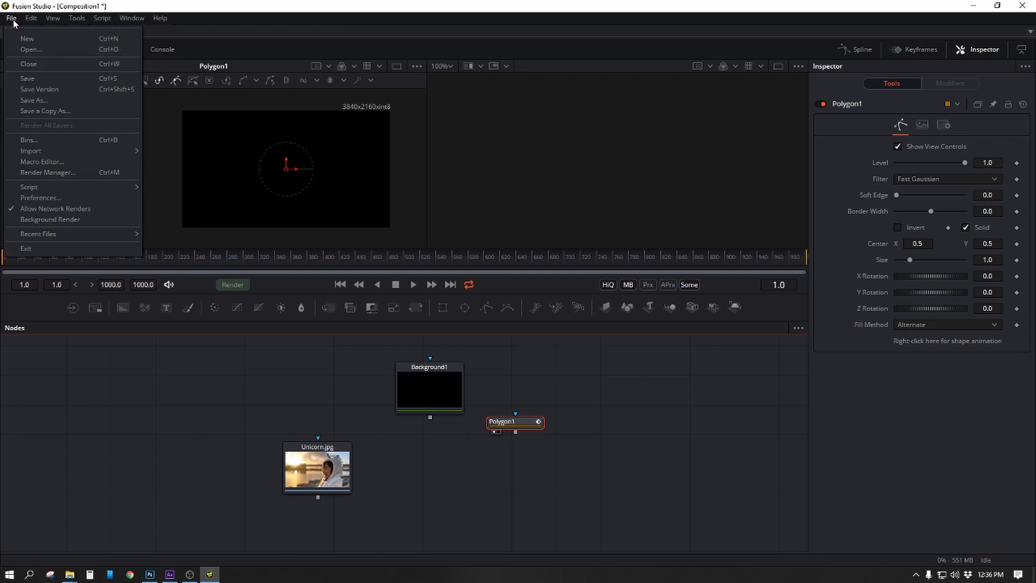
pyautogui.click(43, 198)
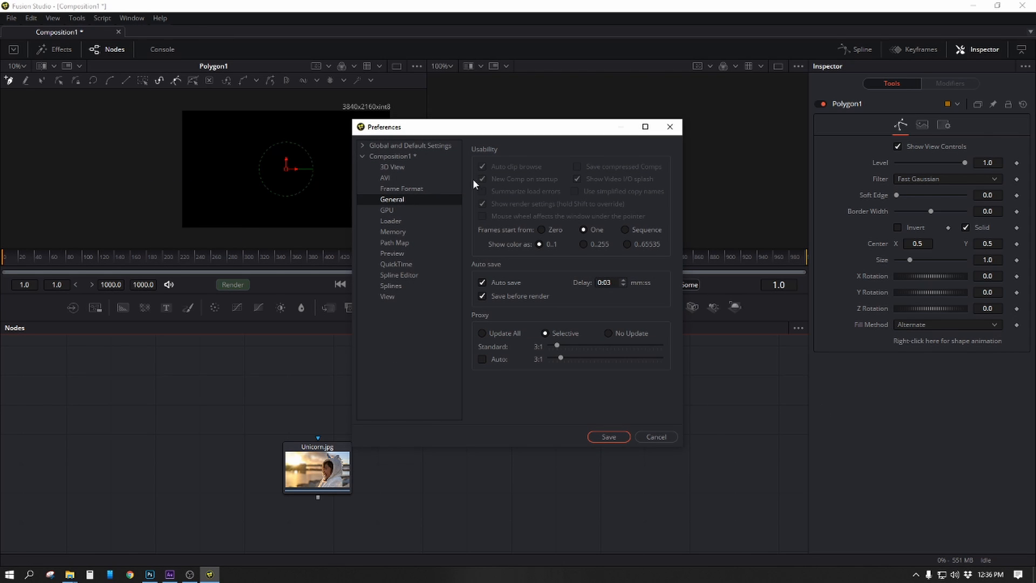
pyautogui.click(362, 156)
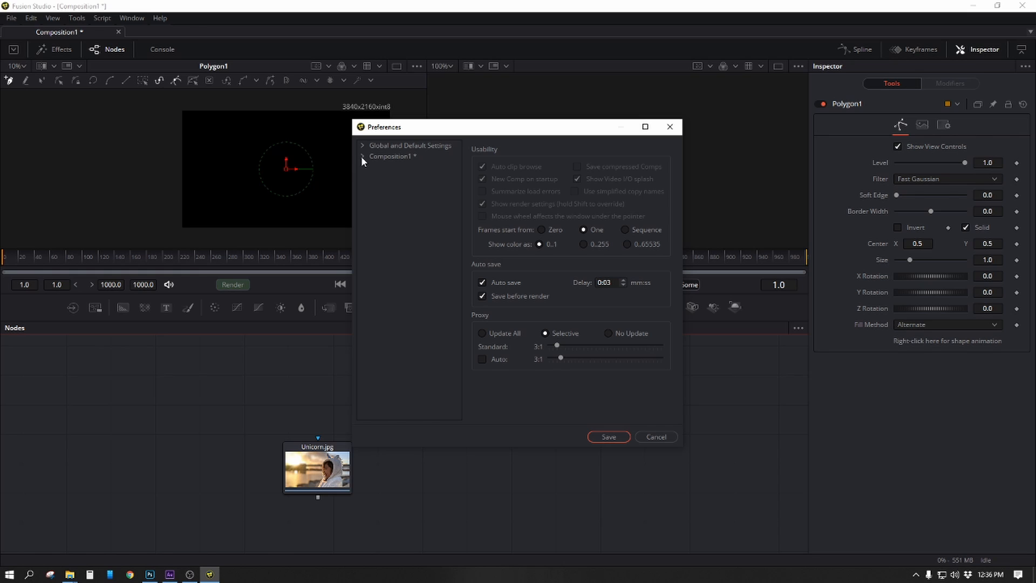
pyautogui.click(362, 146)
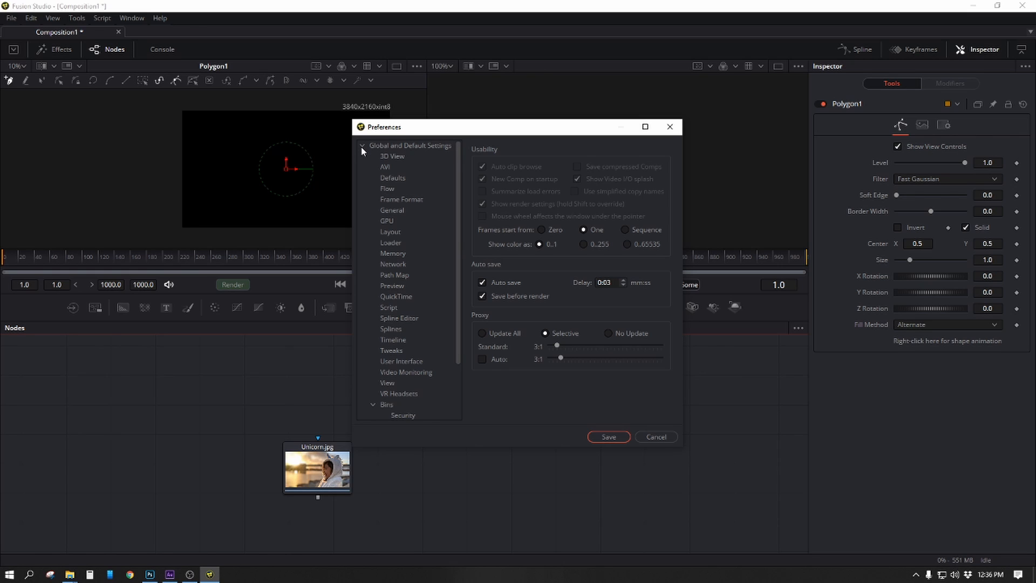
pyautogui.click(428, 199)
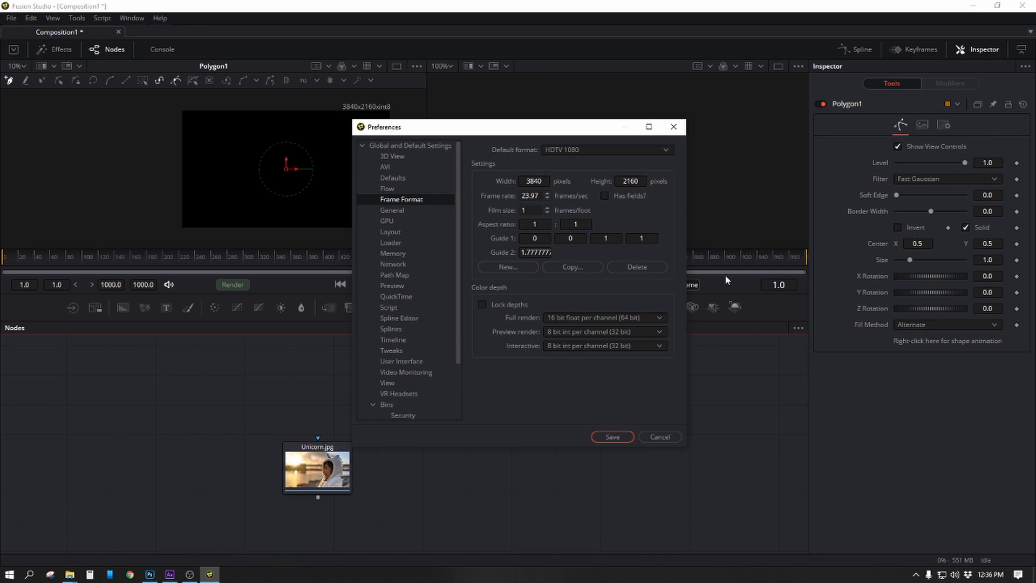
# Step: Set the frame format of Composition1 to 1920 by 1080 pixels and save the preferences
pyautogui.click(361, 145)
pyautogui.click(362, 157)
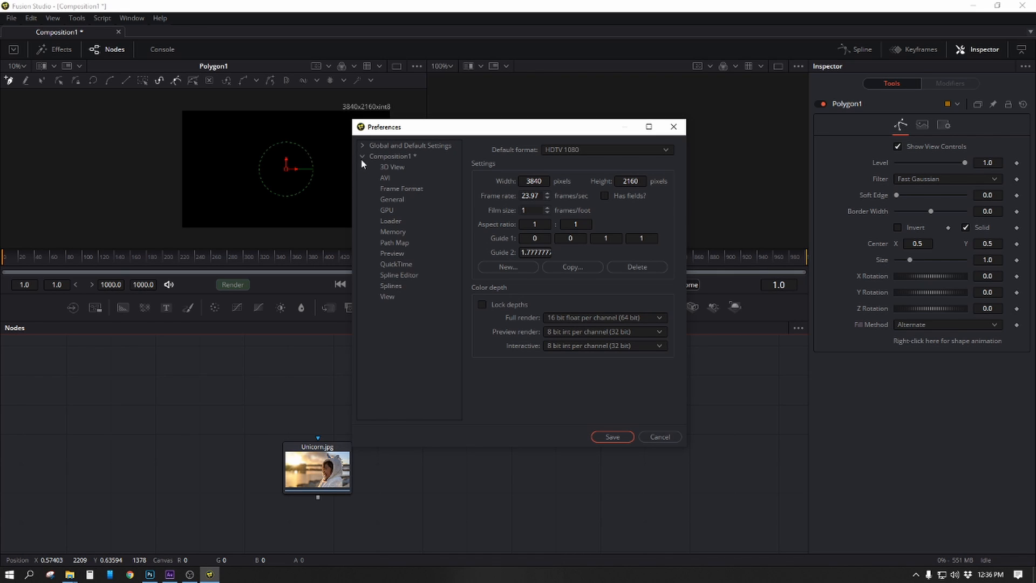
pyautogui.click(394, 158)
pyautogui.click(404, 190)
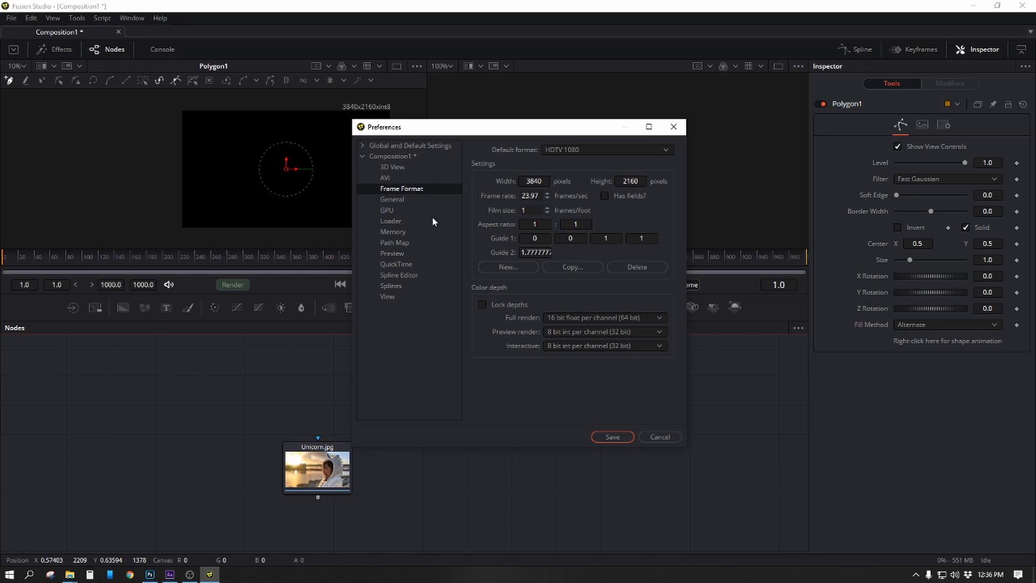
pyautogui.doubleClick(540, 181)
pyautogui.write('1920')
pyautogui.press('Tab')
pyautogui.write('10')
pyautogui.click(612, 436)
# Step: Replace the Background and Polygon nodes with a new Background node shown in the first viewer
pyautogui.moveTo(609, 489); pyautogui.dragTo(379, 348)
pyautogui.press('Delete')
pyautogui.moveTo(123, 307); pyautogui.dragTo(449, 412)
pyautogui.scroll(3, 315, 169)
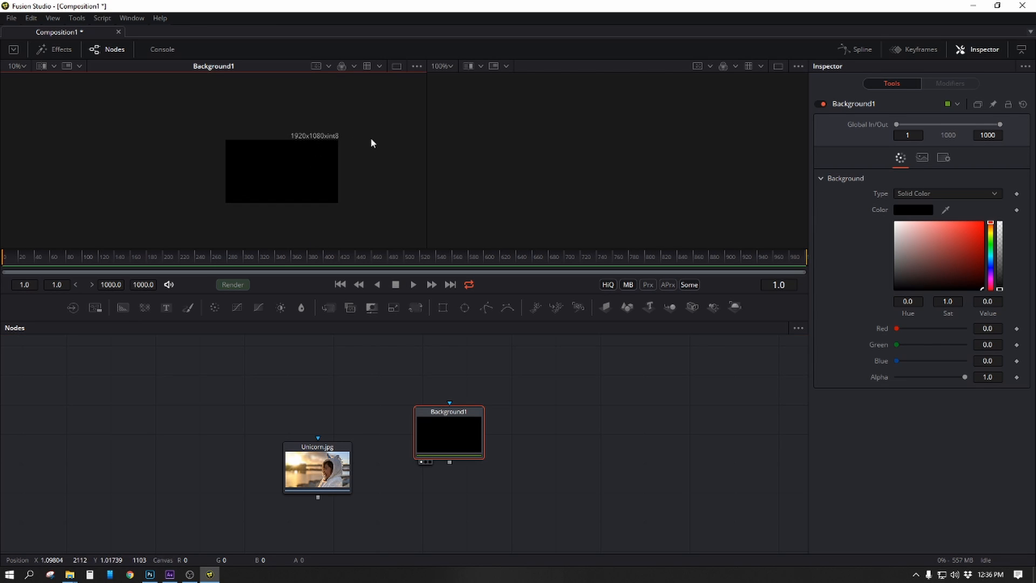
# Step: Add a Polygon mask node beside the Background node and show Unicorn.jpg in the first viewer again
pyautogui.moveTo(488, 310); pyautogui.dragTo(506, 406)
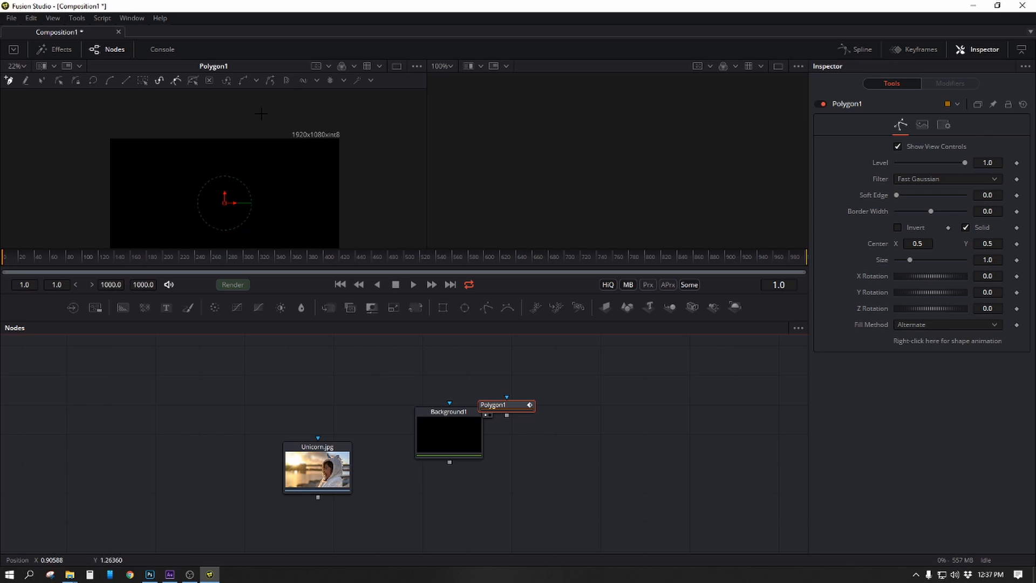
pyautogui.click(302, 461)
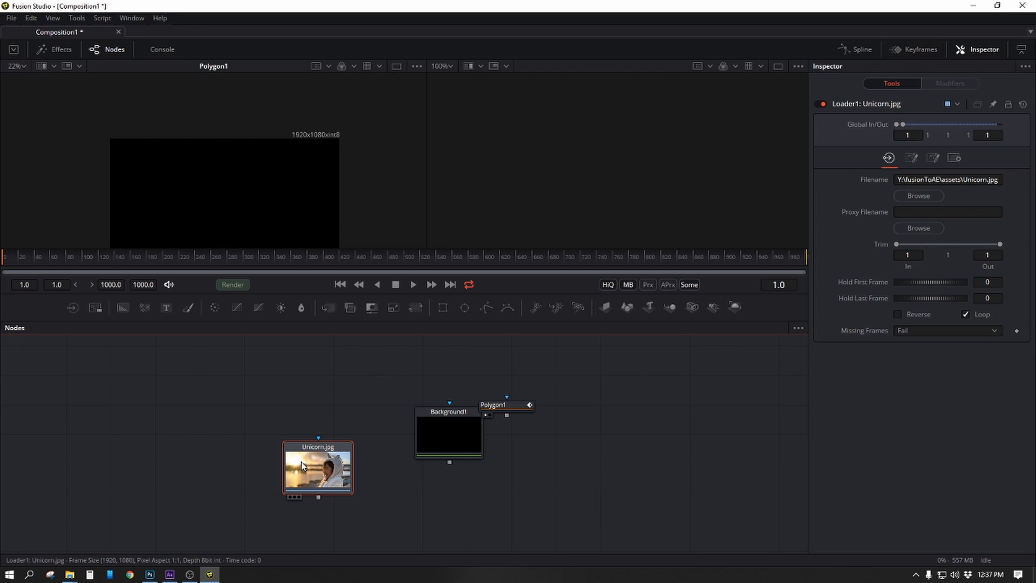
pyautogui.press('1')
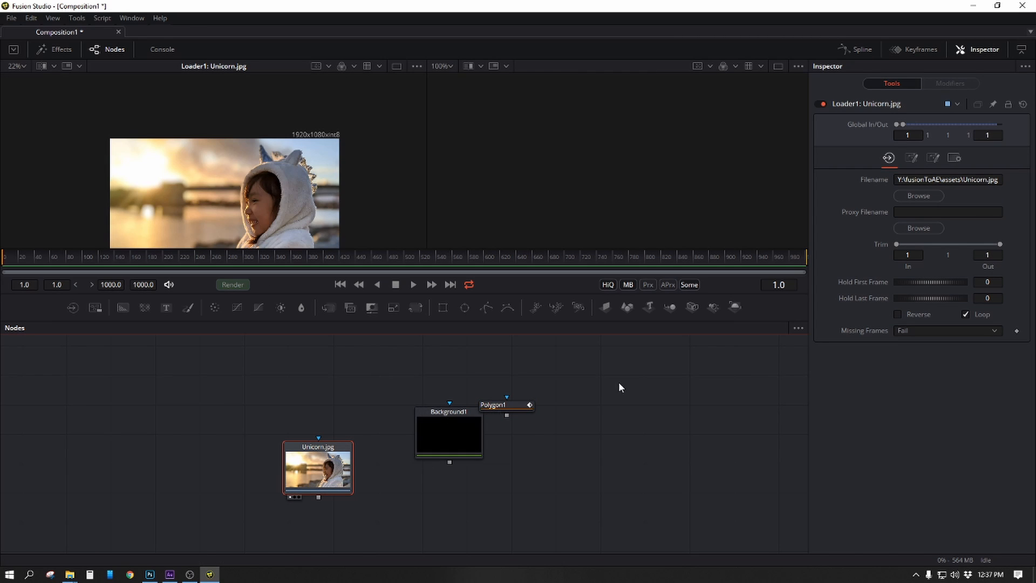
# Step: Delete the Background and Polygon nodes, keeping only the Unicorn.jpg loader
pyautogui.moveTo(618, 386); pyautogui.dragTo(387, 496)
pyautogui.press('Delete')
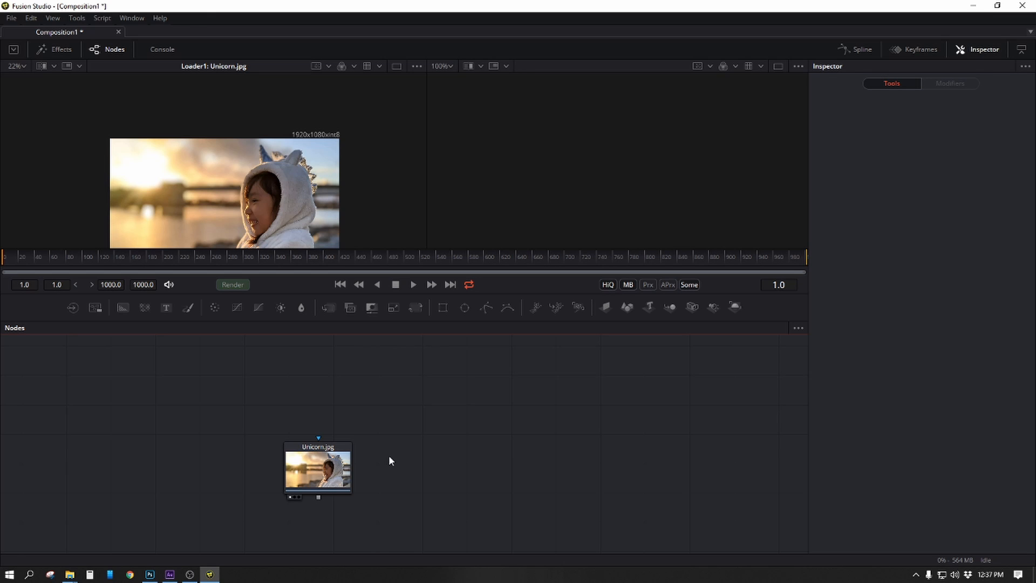
pyautogui.scroll(-3, 431, 425)
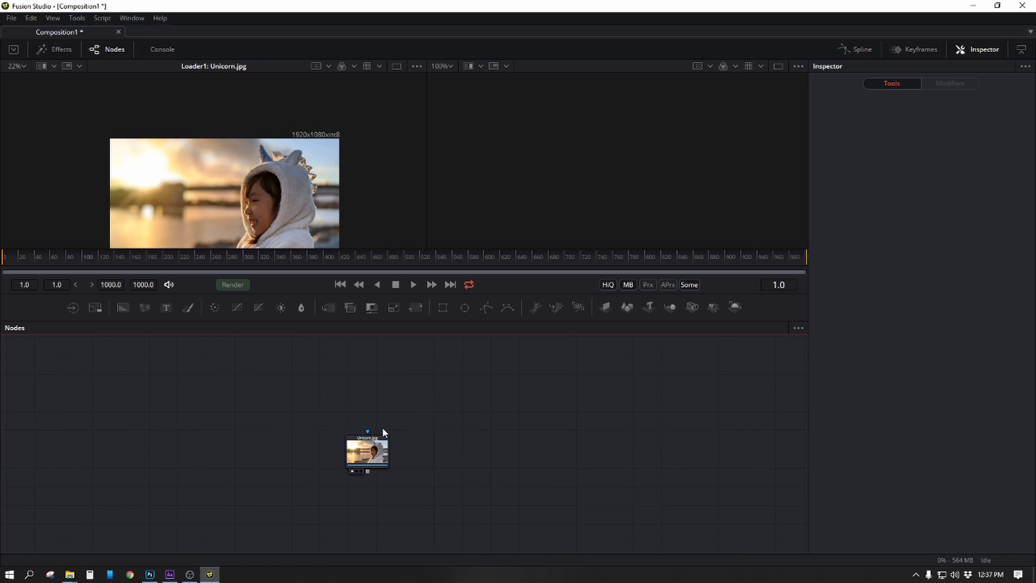
# Step: Try a Background node above the Unicorn.jpg loader and delete it again
pyautogui.moveTo(122, 307); pyautogui.dragTo(385, 397)
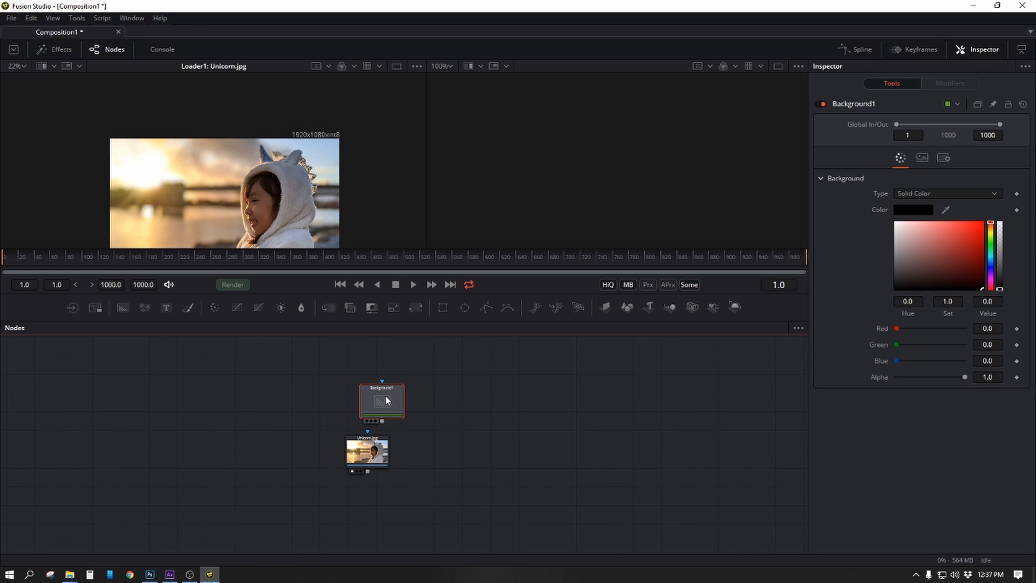
pyautogui.press('Delete')
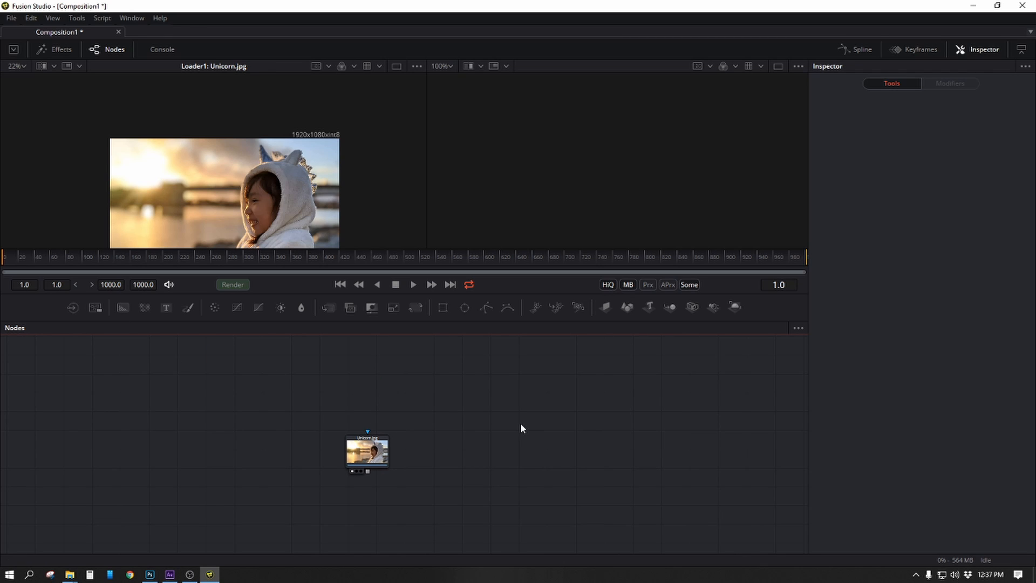
pyautogui.moveTo(502, 415); pyautogui.dragTo(414, 465)
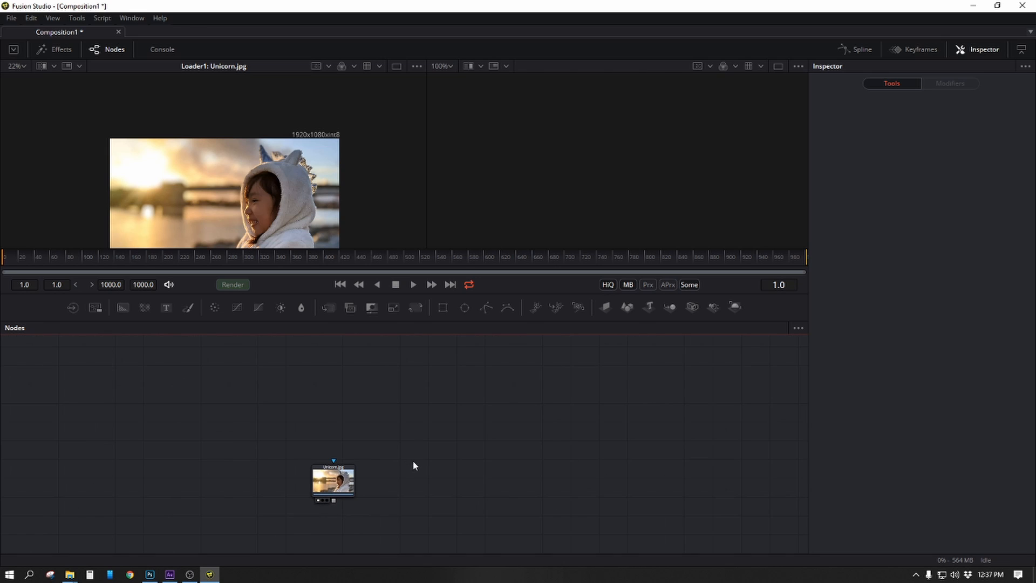
pyautogui.click(443, 307)
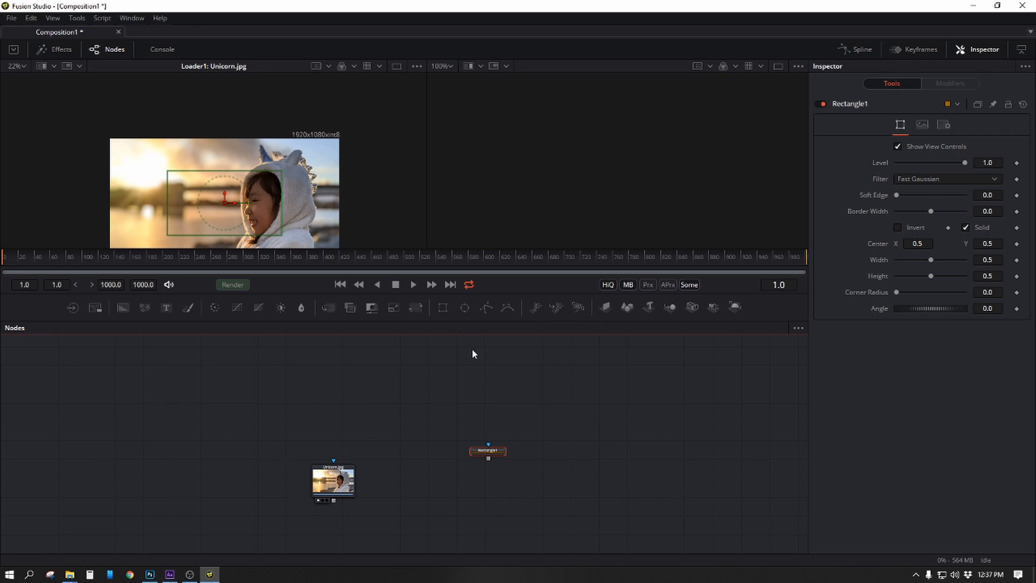
pyautogui.hotkey('ctrl', 'z')
pyautogui.moveTo(443, 311); pyautogui.dragTo(443, 403)
pyautogui.hotkey('ctrl', 'z')
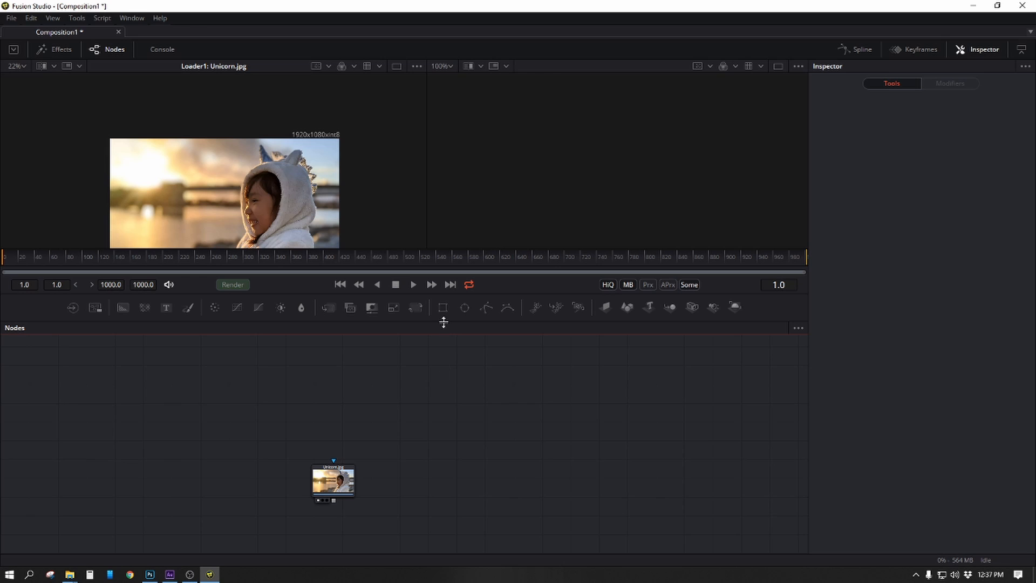
# Step: Add an unconnected Rectangle mask node above the Unicorn.jpg loader and show it in the first viewer
pyautogui.moveTo(443, 307); pyautogui.dragTo(437, 406)
pyautogui.press('1')
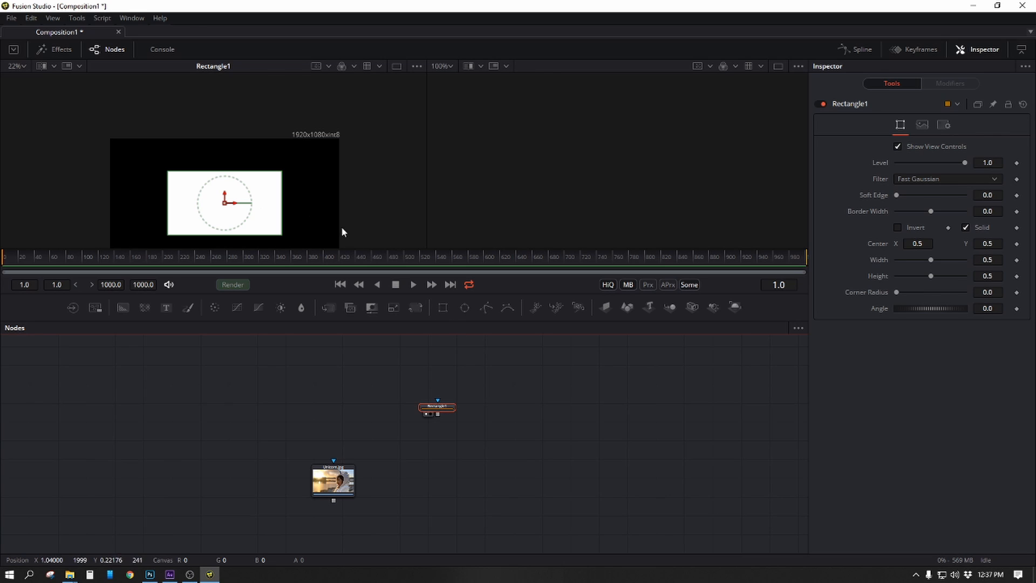
# Step: Resize the rectangle mask, and add an Ellipse mask node shown in the first viewer, stretched to about 1.2 wide by 0.77 high
pyautogui.moveTo(282, 236); pyautogui.dragTo(346, 242)
pyautogui.moveTo(463, 307); pyautogui.dragTo(485, 413)
pyautogui.press('1')
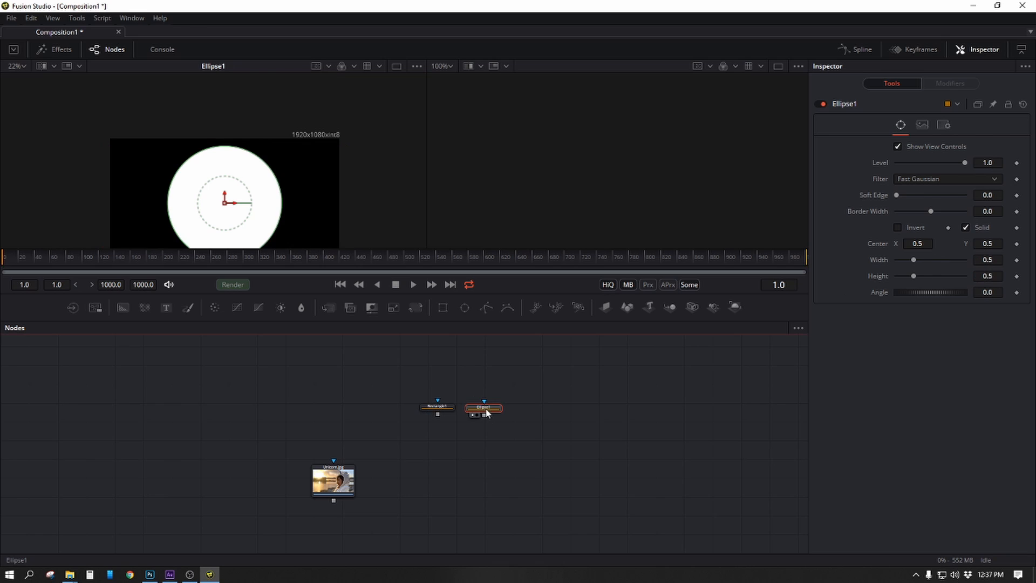
pyautogui.moveTo(273, 232); pyautogui.dragTo(360, 184)
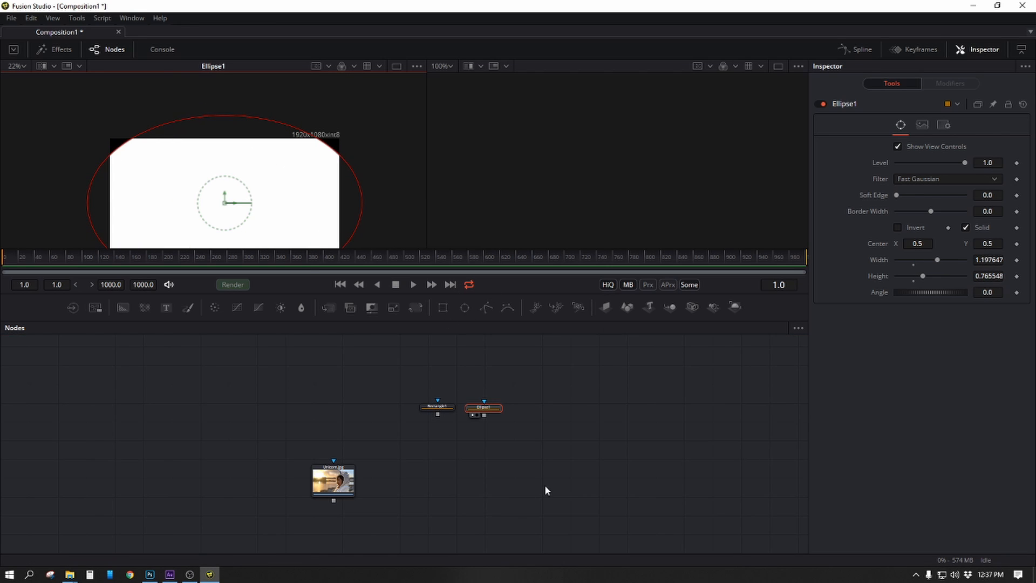
# Step: Replace the Rectangle and Ellipse mask nodes with an unconnected Polygon mask node and show it in the first viewer
pyautogui.moveTo(546, 490); pyautogui.dragTo(414, 378)
pyautogui.press('Delete')
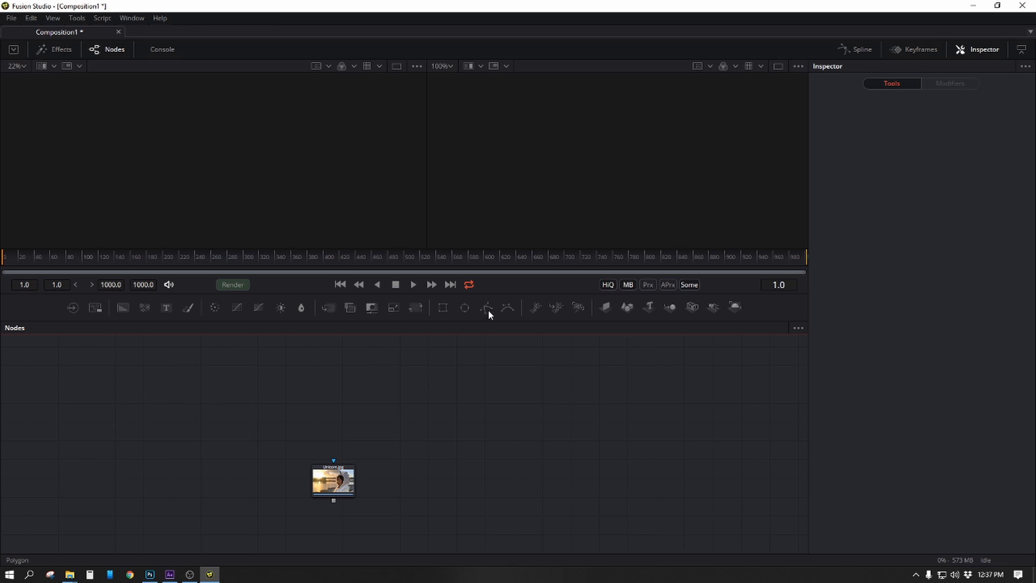
pyautogui.moveTo(488, 312); pyautogui.dragTo(487, 454)
pyautogui.press('1')
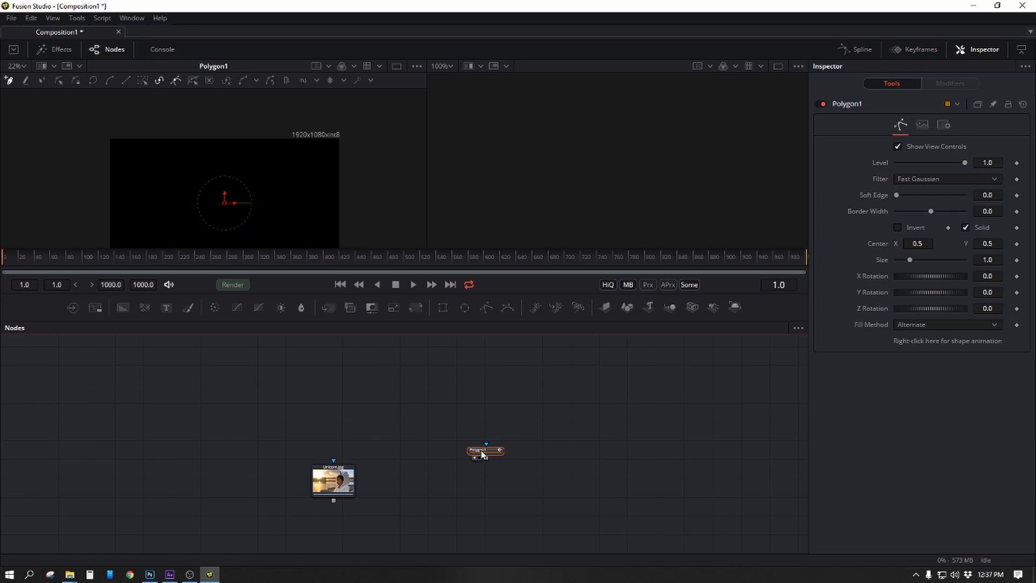
# Step: Draw a closed five-point polygon mask around the frame's centre and move its node closer to the Unicorn.jpg loader
pyautogui.click(178, 173)
pyautogui.click(161, 217)
pyautogui.click(211, 231)
pyautogui.click(236, 238)
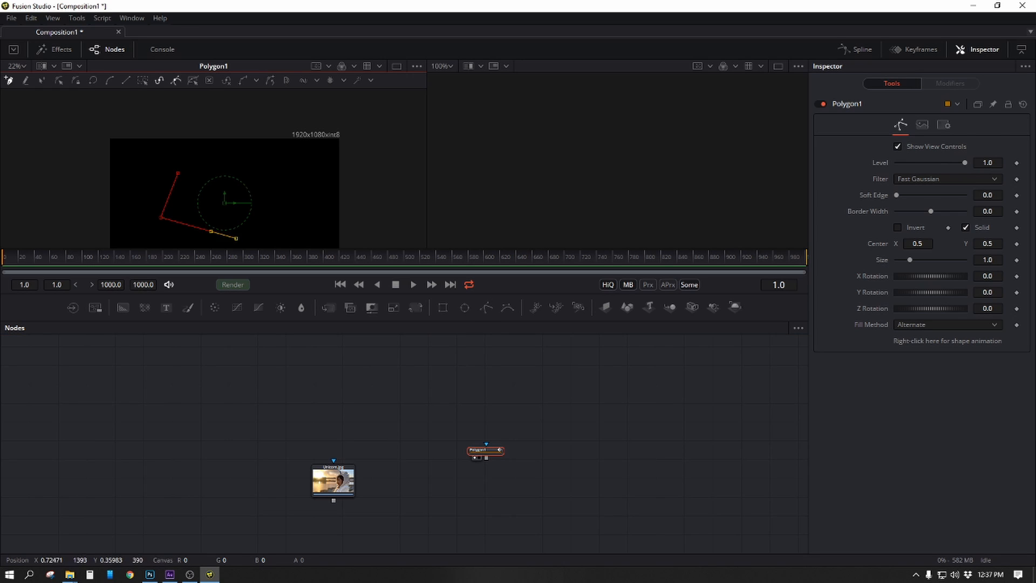
pyautogui.click(283, 204)
pyautogui.click(254, 160)
pyautogui.click(178, 173)
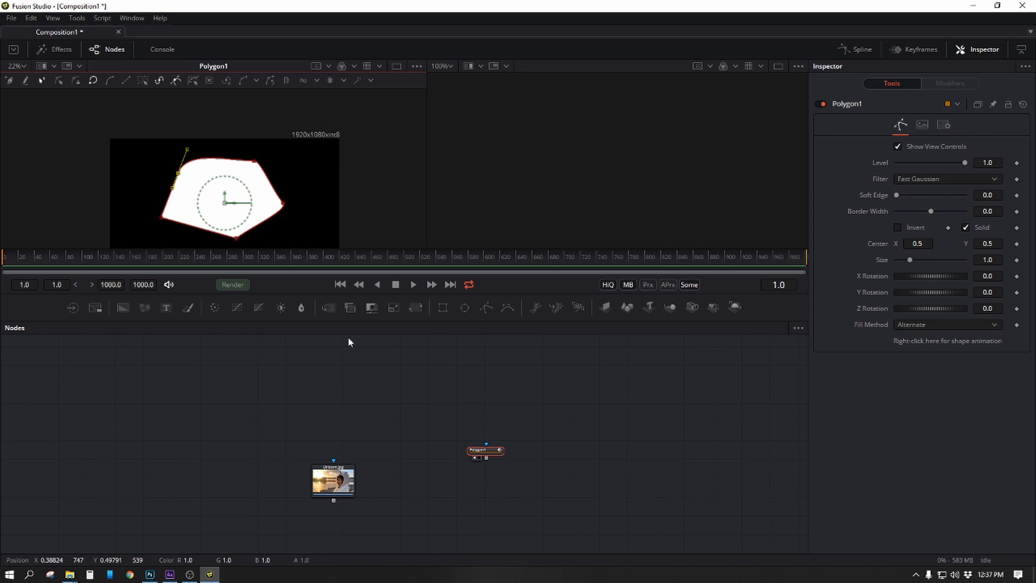
pyautogui.scroll(-3, 240, 150)
pyautogui.moveTo(251, 220); pyautogui.dragTo(231, 182)
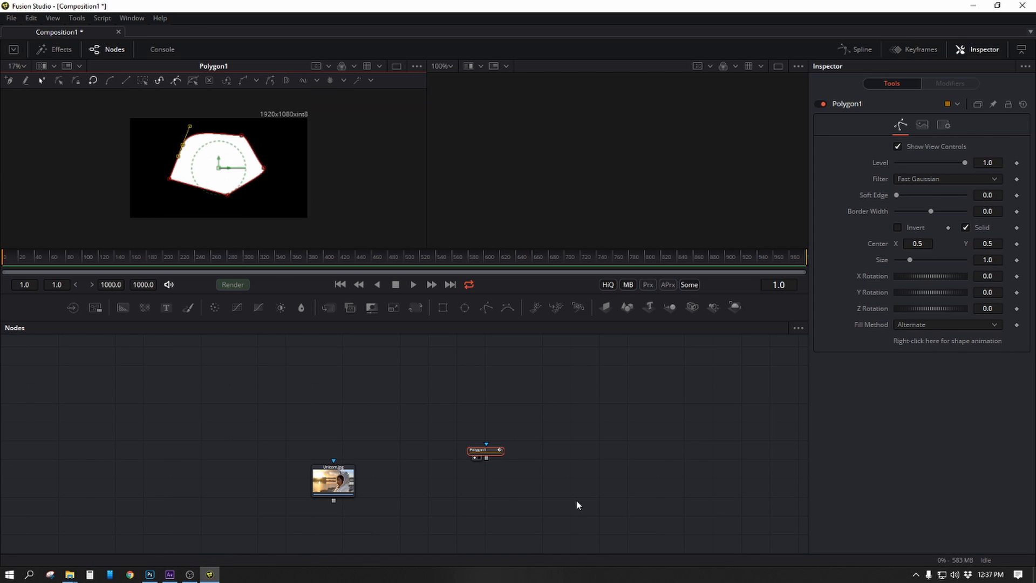
pyautogui.moveTo(486, 450); pyautogui.dragTo(429, 453)
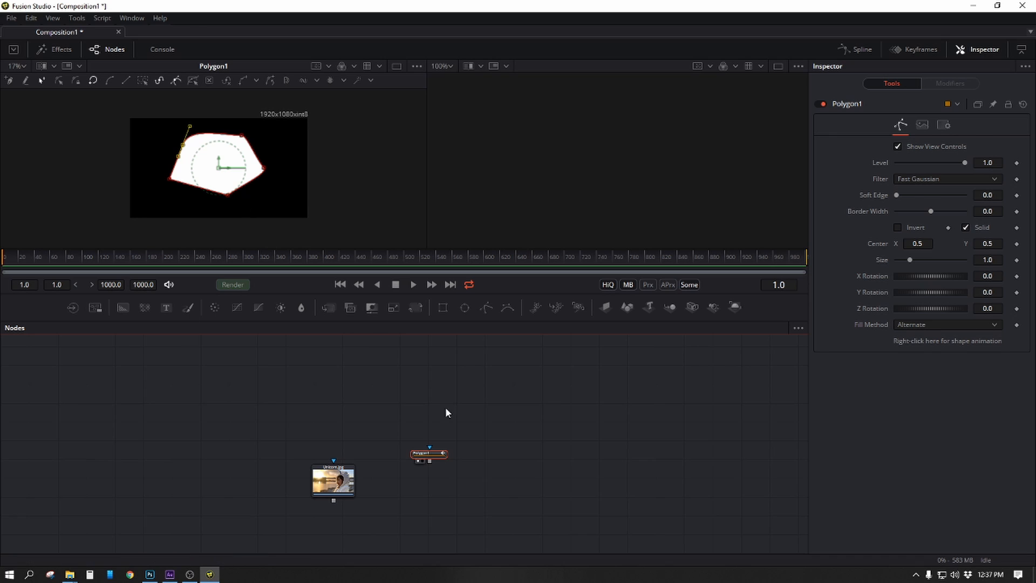
# Step: Show Unicorn.jpg in the first viewer and enlarge the display to a taller, single-viewer layout
pyautogui.click(341, 484)
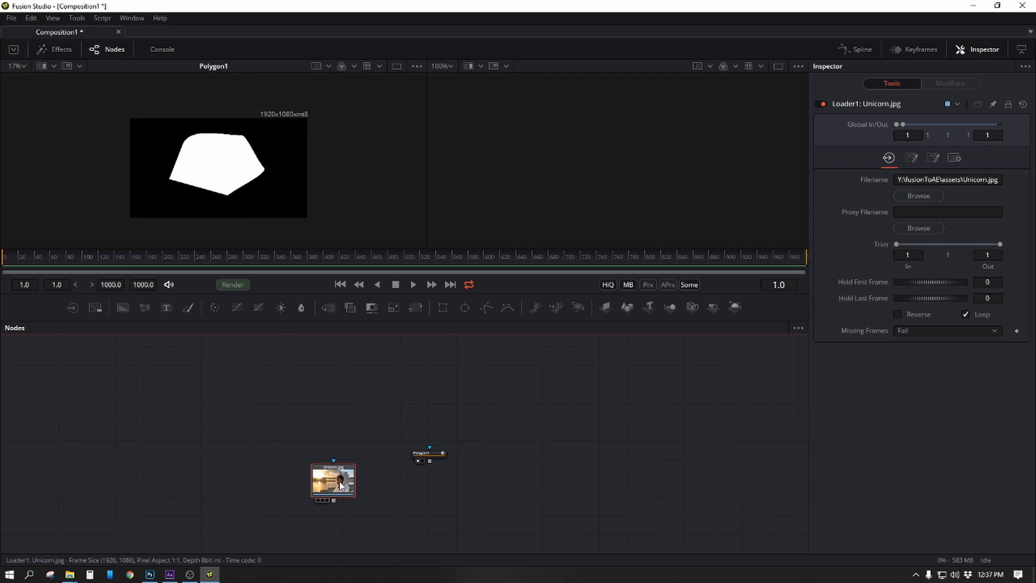
pyautogui.press('1')
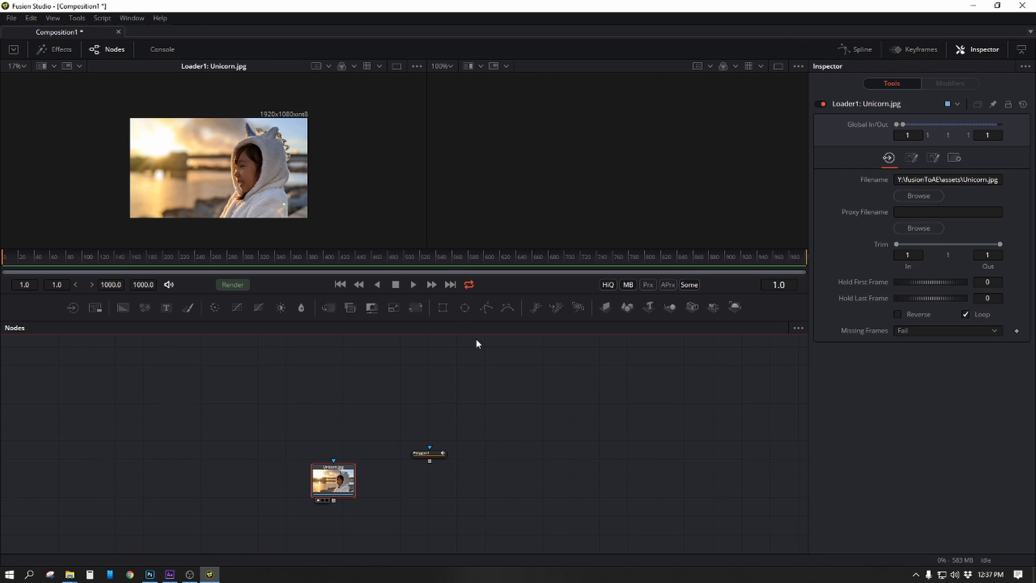
pyautogui.moveTo(478, 322); pyautogui.dragTo(478, 372)
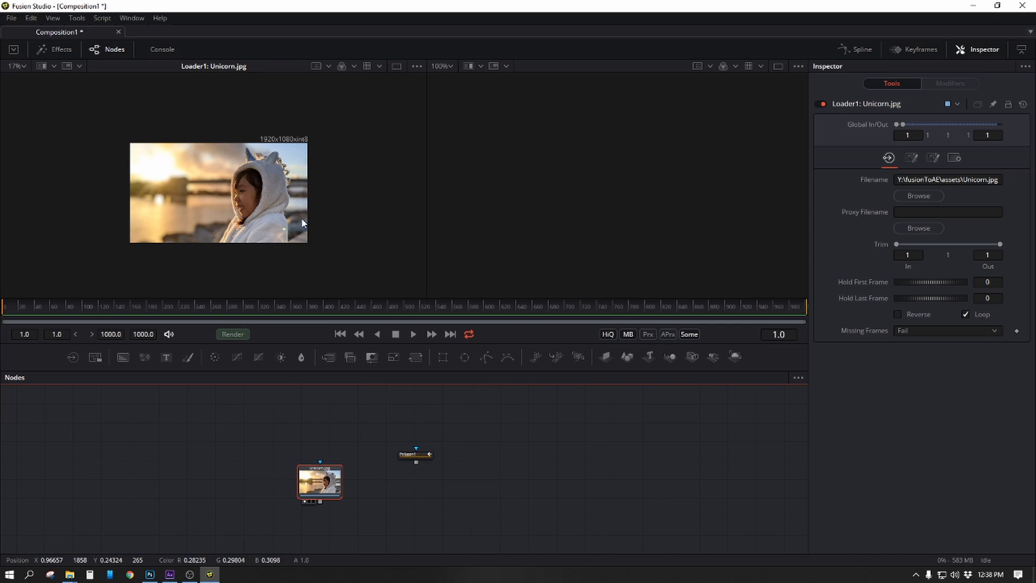
pyautogui.scroll(2, 222, 164)
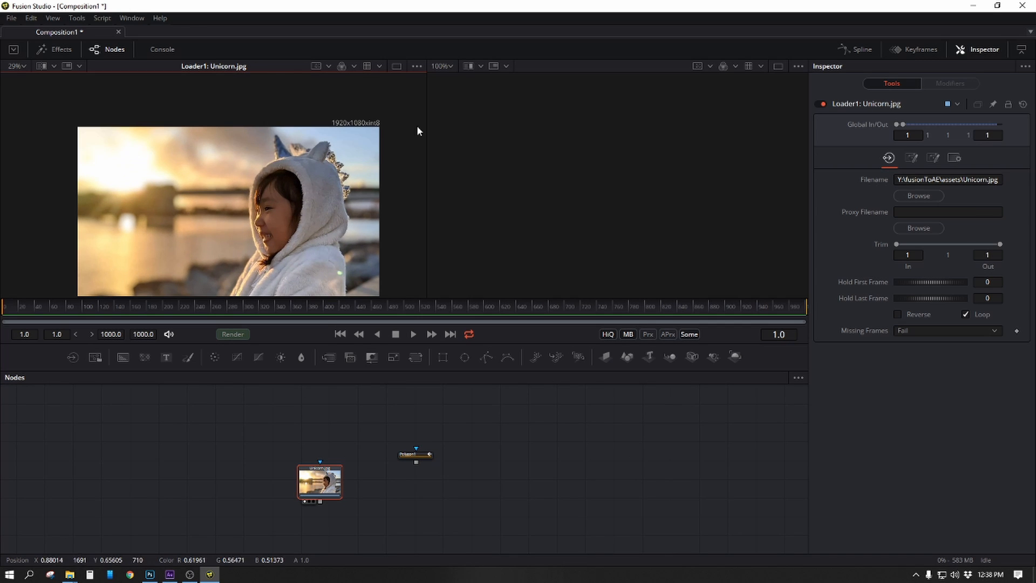
pyautogui.click(398, 66)
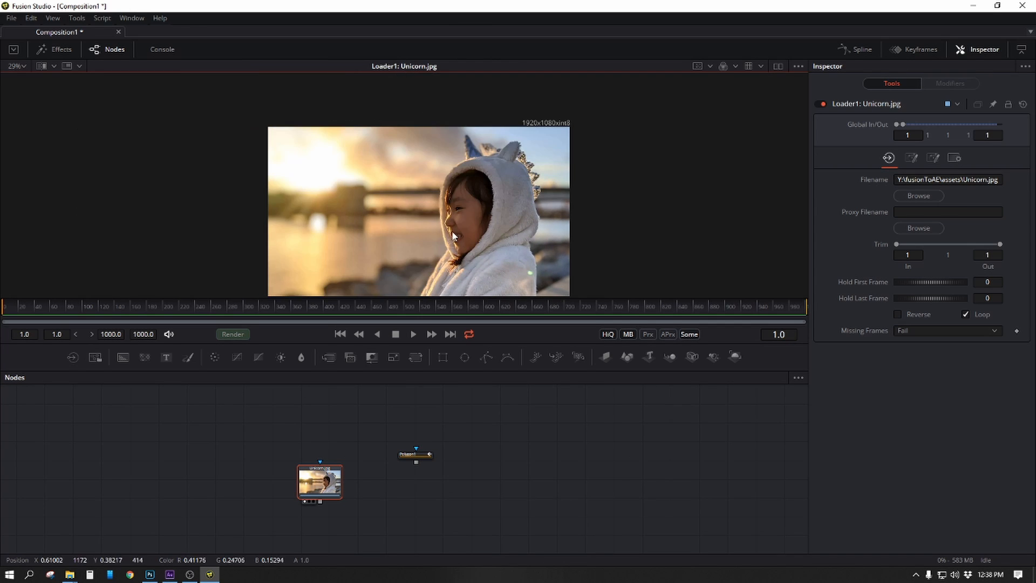
# Step: Overlay the Polygon mask's outline on the Unicorn.jpg image without viewing the mask node itself
pyautogui.moveTo(452, 227); pyautogui.dragTo(474, 183)
pyautogui.scroll(4, 475, 181)
pyautogui.moveTo(537, 227); pyautogui.dragTo(367, 224)
pyautogui.scroll(1, 398, 230)
pyautogui.click(334, 482)
pyautogui.press('1')
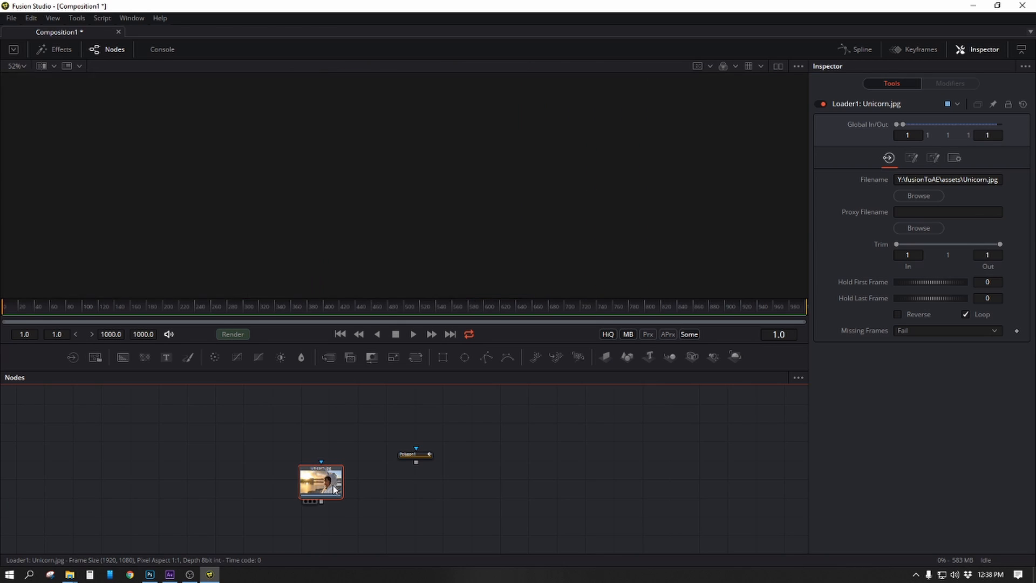
pyautogui.press('1')
pyautogui.moveTo(337, 198); pyautogui.dragTo(447, 170)
pyautogui.click(424, 455)
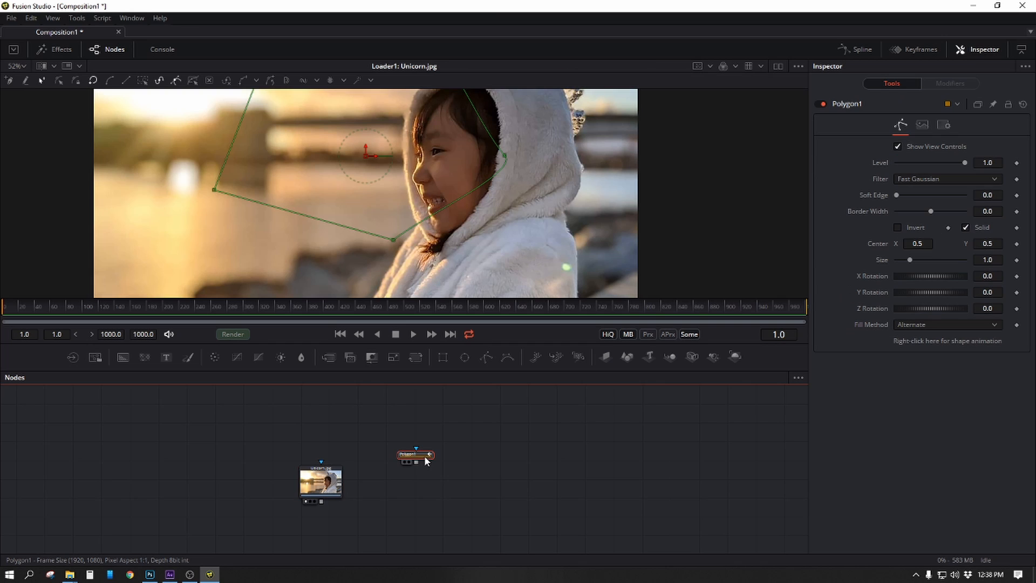
pyautogui.moveTo(517, 254); pyautogui.dragTo(489, 270)
pyautogui.scroll(-5, 457, 258)
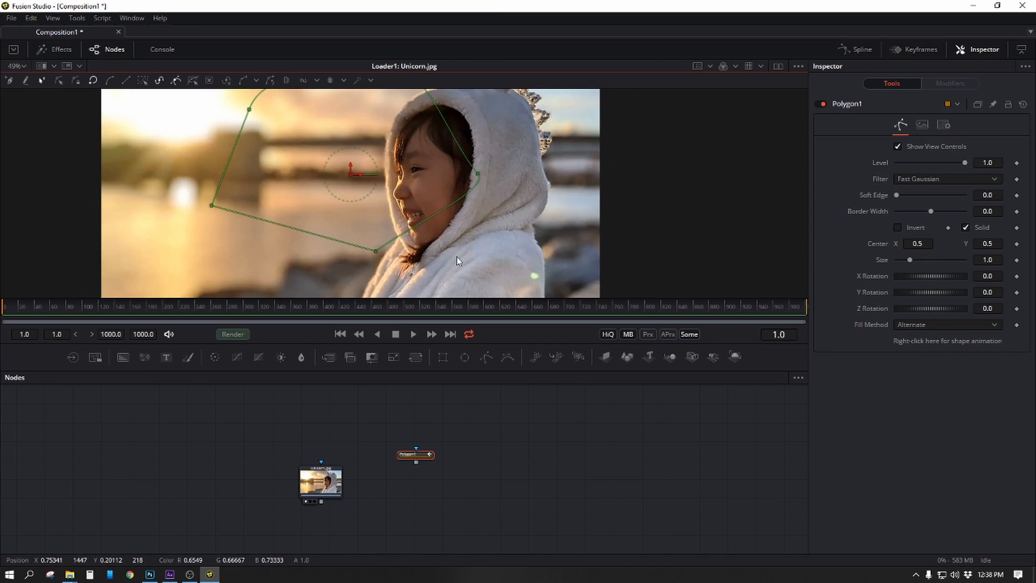
# Step: Replace the existing Polygon mask with a new, empty Polygon node beside the Unicorn.jpg loader
pyautogui.moveTo(478, 428); pyautogui.dragTo(371, 499)
pyautogui.press('Delete')
pyautogui.click(412, 448)
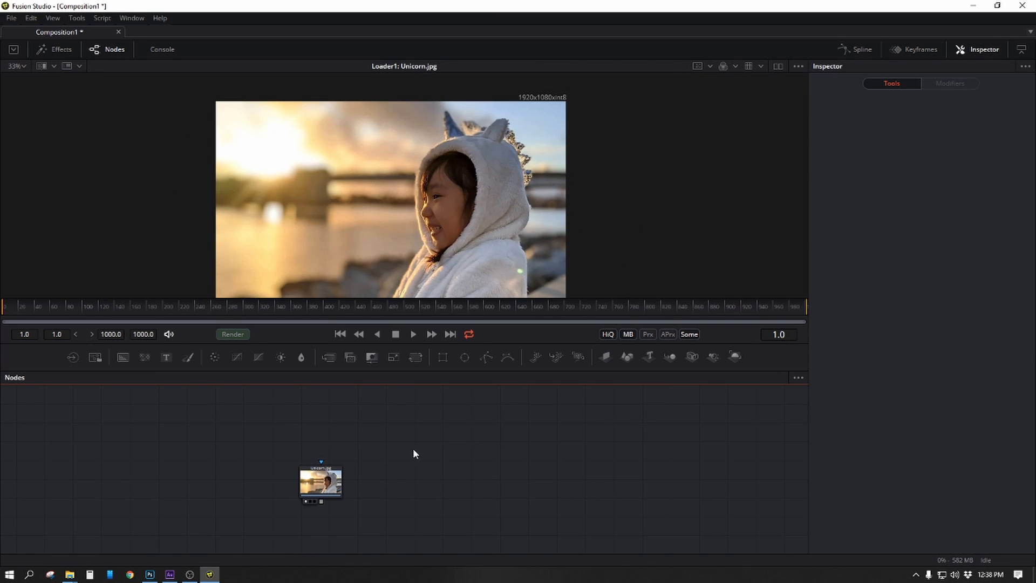
pyautogui.press('p')
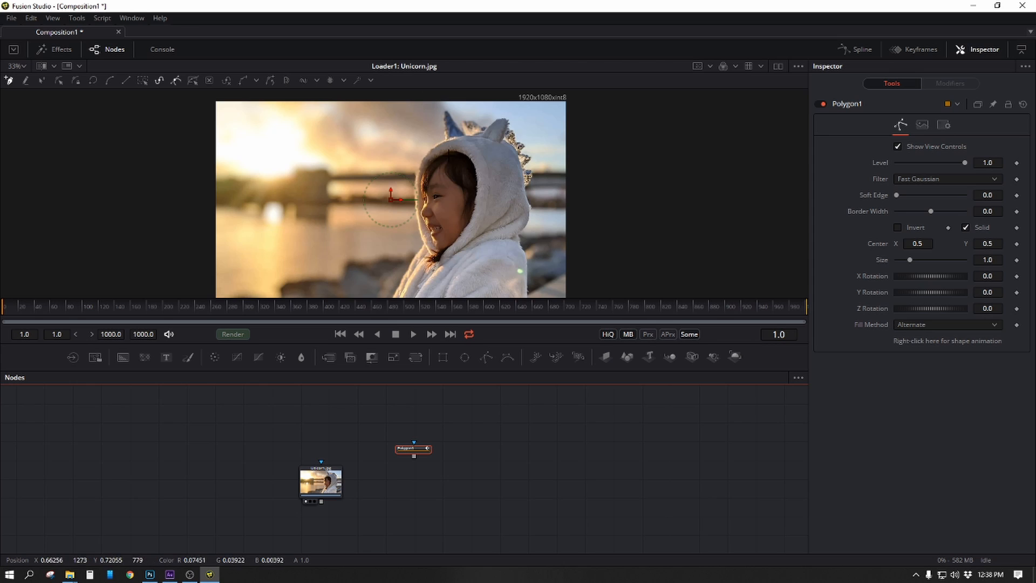
# Step: Draw a closed polygon mask outline around the child's face along the inner edge of the hood
pyautogui.click(452, 146)
pyautogui.click(479, 199)
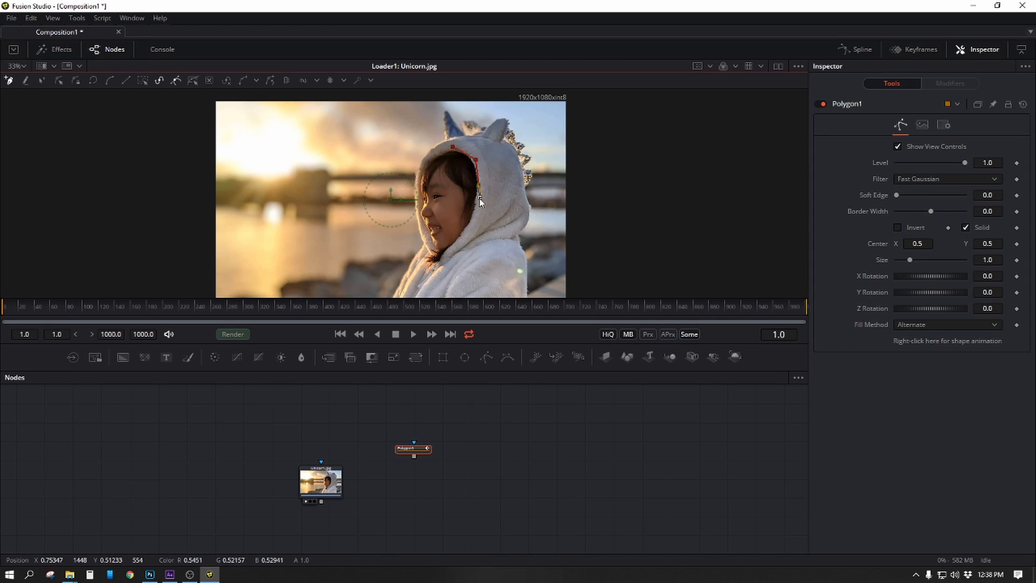
pyautogui.click(460, 241)
pyautogui.click(436, 248)
pyautogui.click(423, 222)
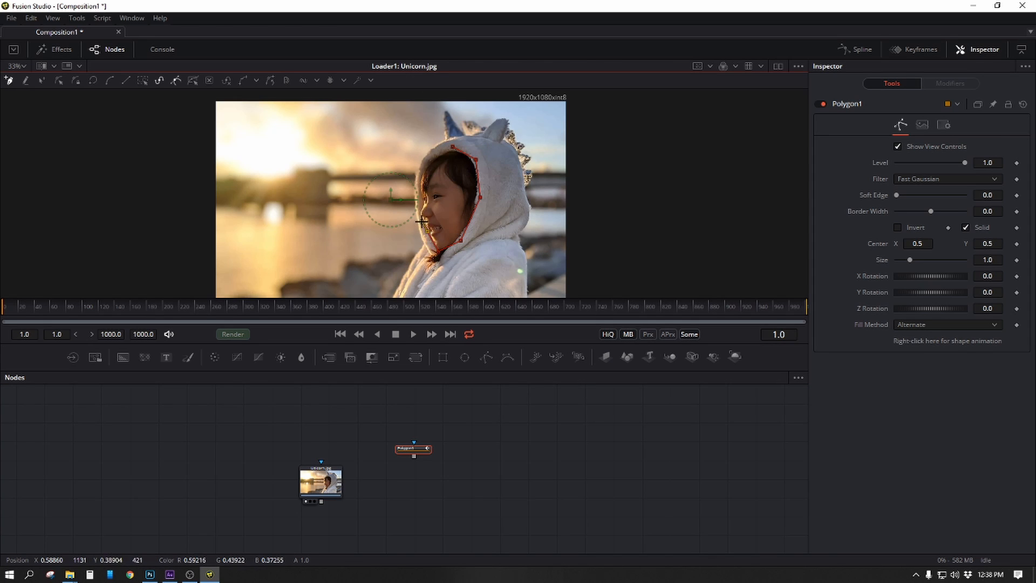
pyautogui.click(421, 206)
pyautogui.click(422, 184)
pyautogui.click(438, 155)
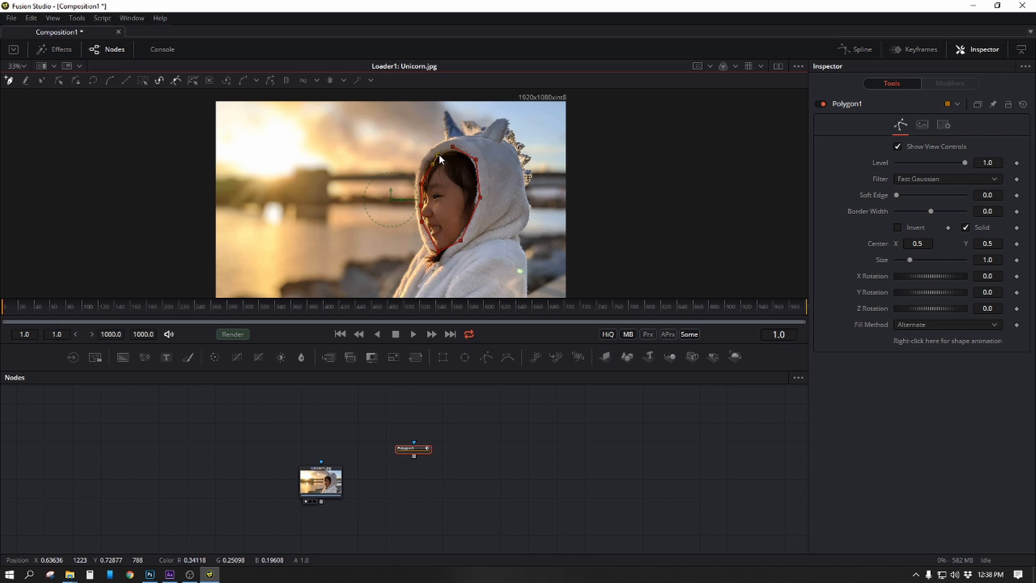
pyautogui.click(455, 151)
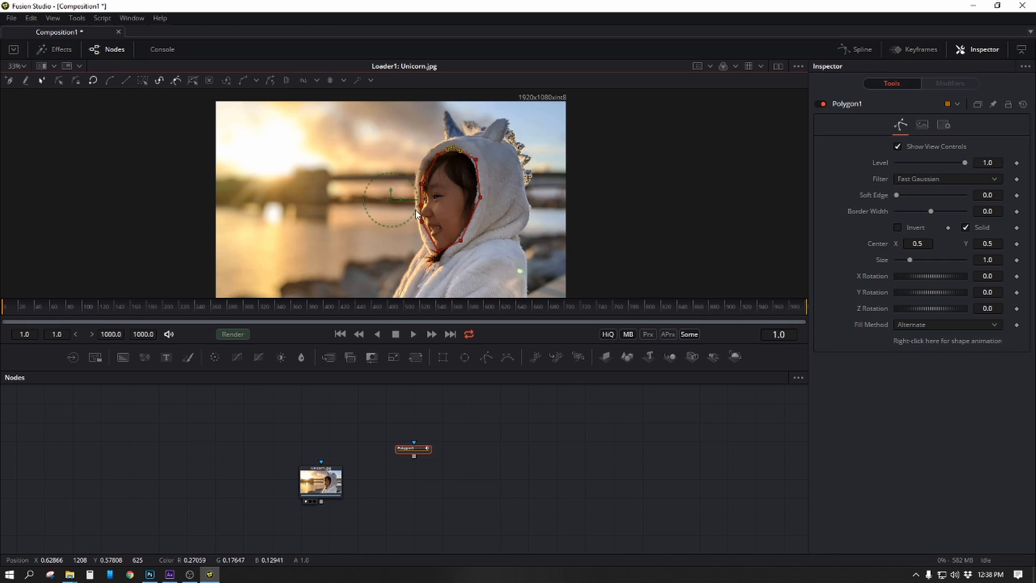
# Step: Examine the mask outline around the face at different magnifications and look over the node layout
pyautogui.scroll(5, 452, 187)
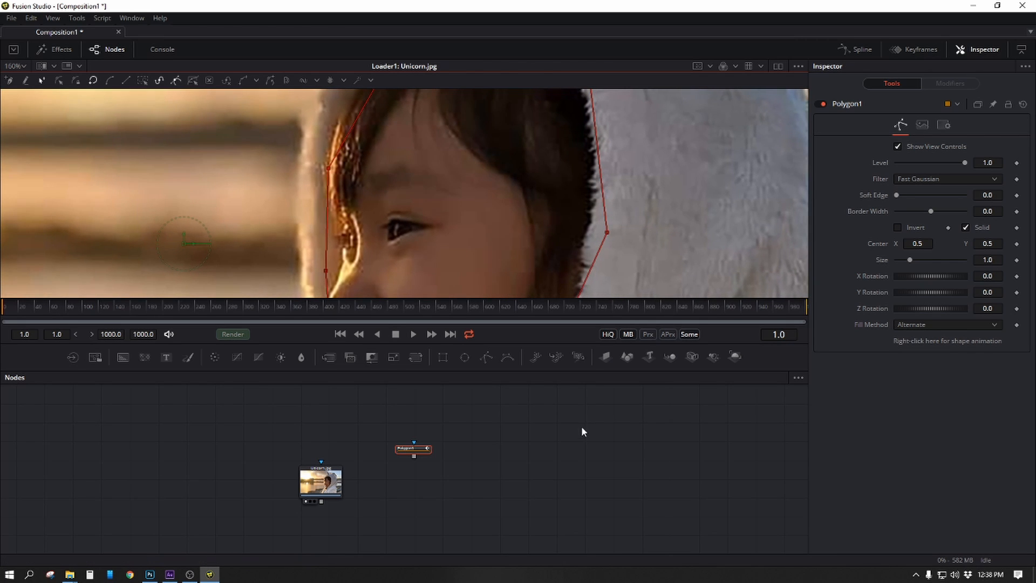
pyautogui.scroll(-3, 533, 237)
pyautogui.scroll(3, 526, 271)
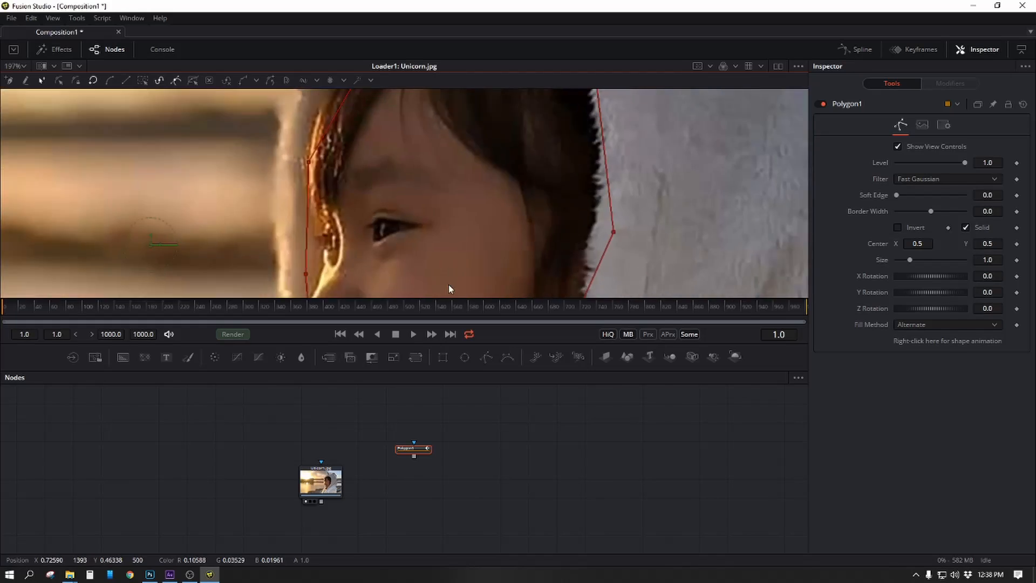
pyautogui.moveTo(520, 302); pyautogui.dragTo(436, 310)
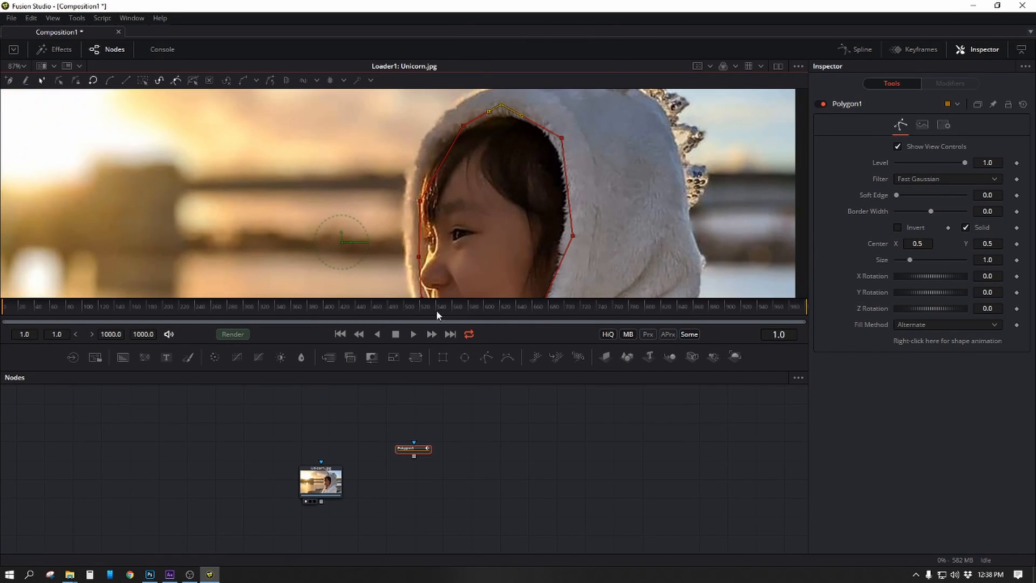
pyautogui.moveTo(488, 507); pyautogui.dragTo(523, 450)
pyautogui.moveTo(461, 224)
pyautogui.mouseDown()
pyautogui.moveTo(463, 206)
pyautogui.moveTo(569, 225)
pyautogui.moveTo(447, 221)
pyautogui.mouseUp()
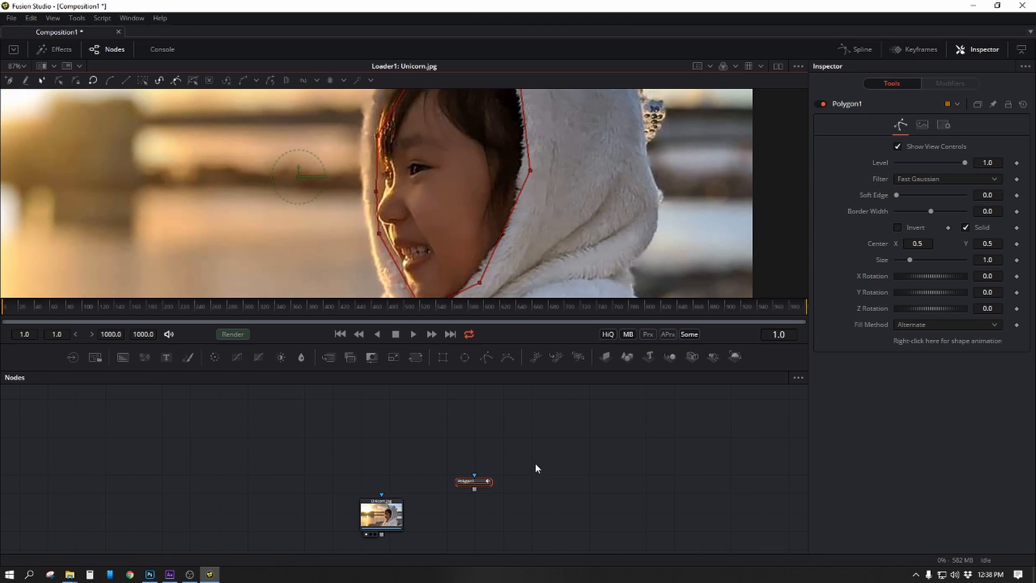
pyautogui.moveTo(572, 442); pyautogui.dragTo(487, 427)
pyautogui.moveTo(494, 500); pyautogui.dragTo(497, 538)
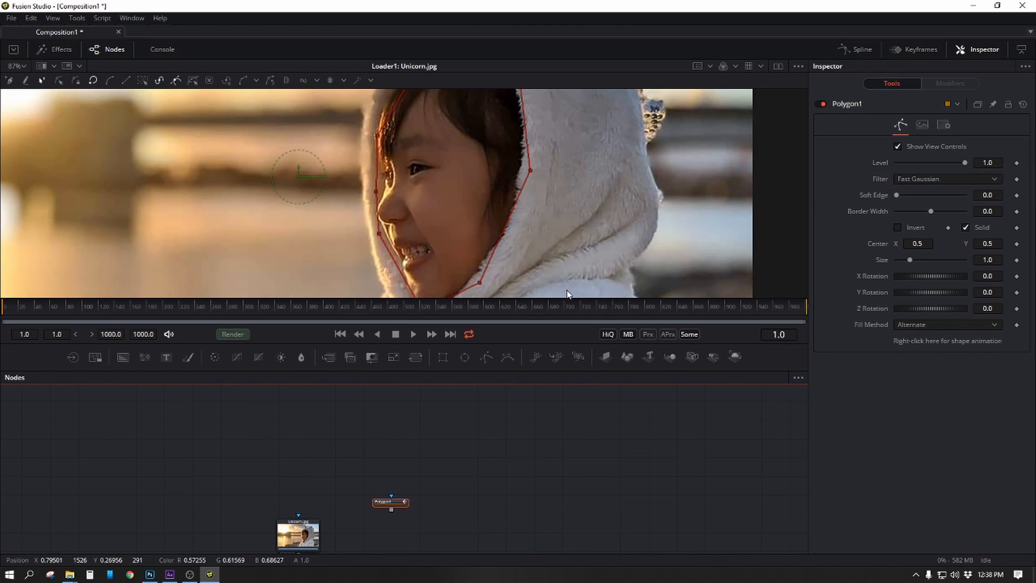
pyautogui.moveTo(453, 213); pyautogui.dragTo(388, 249)
pyautogui.moveTo(430, 520); pyautogui.dragTo(510, 493)
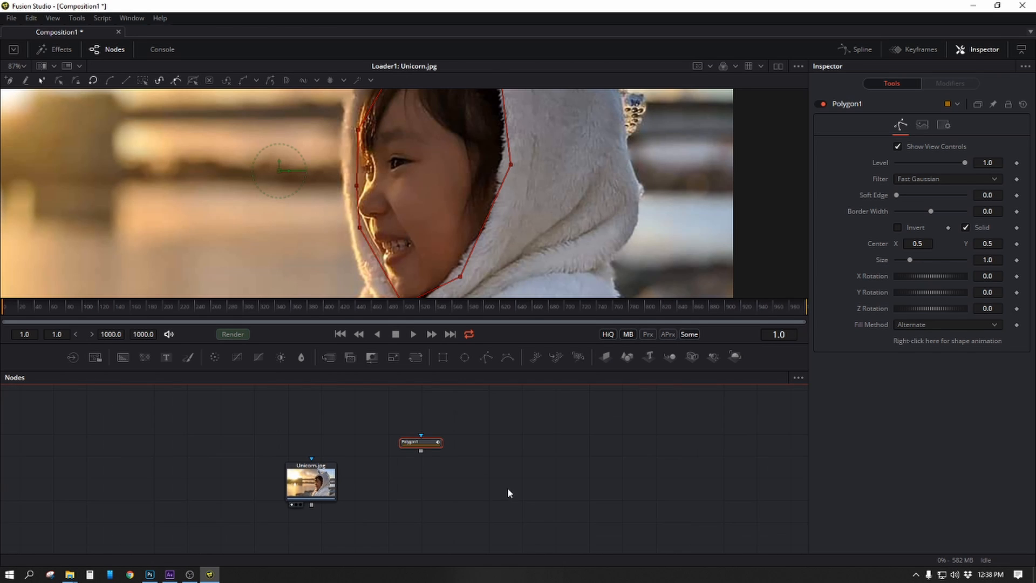
pyautogui.moveTo(419, 231); pyautogui.dragTo(489, 209)
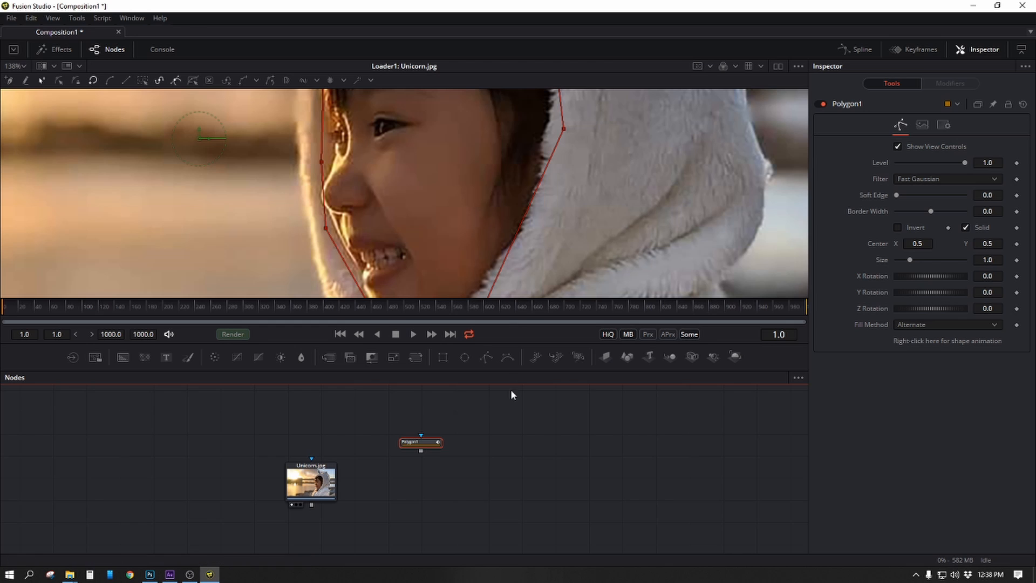
# Step: Make the viewer area taller and move the mask point below the nose up to the nose tip
pyautogui.moveTo(513, 380); pyautogui.dragTo(464, 514)
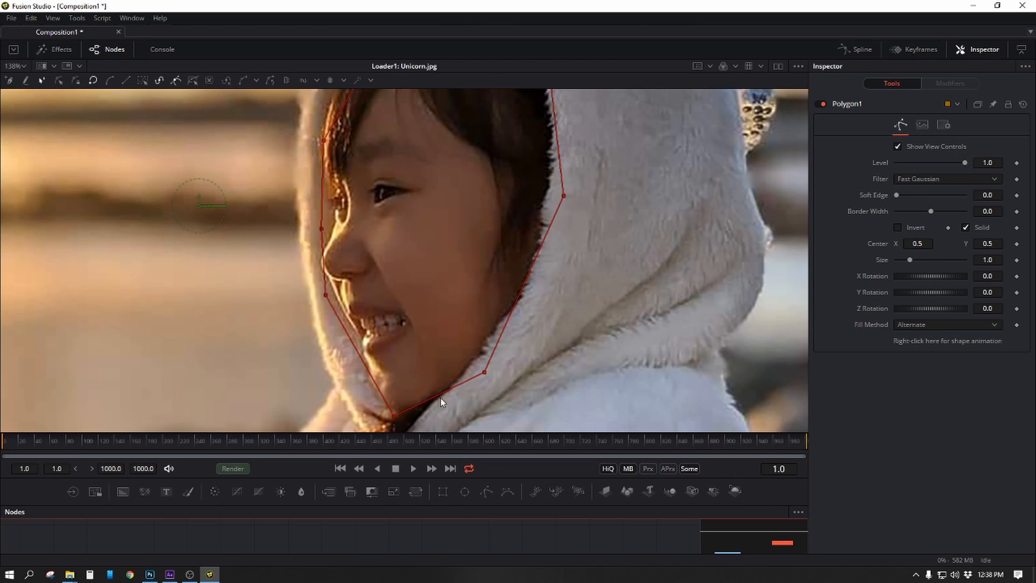
pyautogui.moveTo(445, 287); pyautogui.dragTo(429, 296)
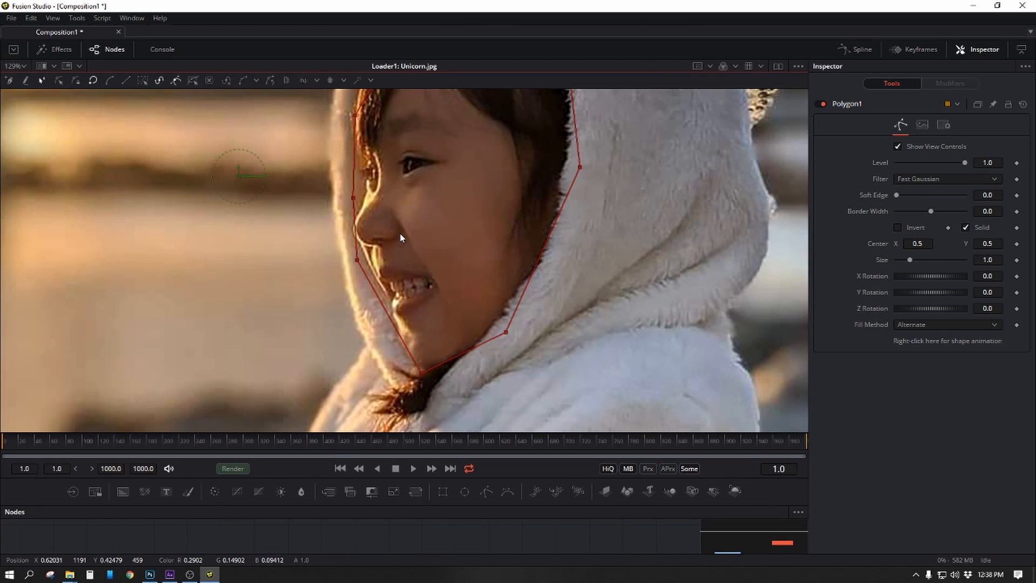
pyautogui.moveTo(357, 262); pyautogui.dragTo(355, 231)
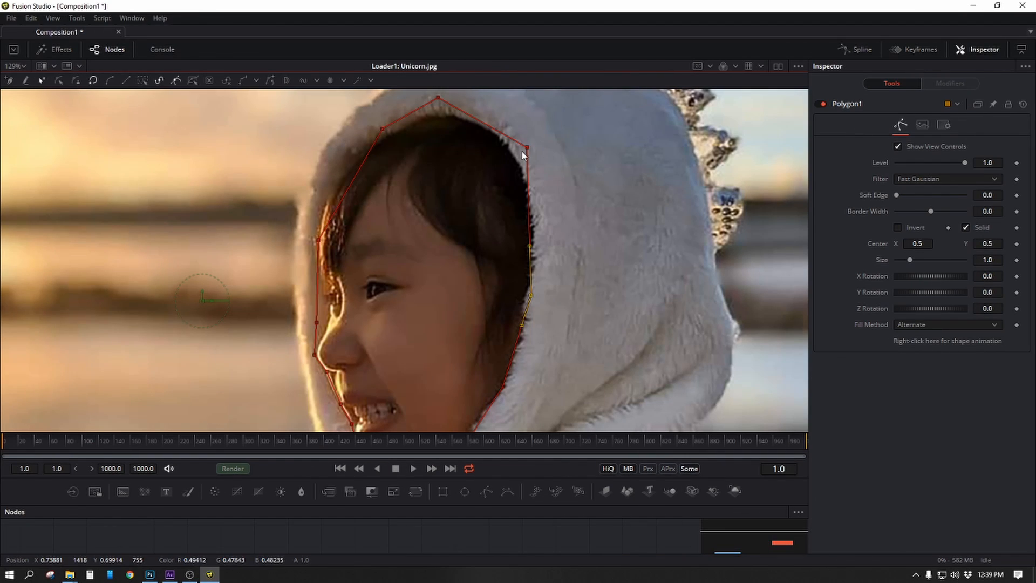
# Step: Fit the upper mask outline to the hood's inner edge by moving its points and adding points on both sides of the head
pyautogui.moveTo(527, 147); pyautogui.dragTo(576, 251)
pyautogui.moveTo(504, 156); pyautogui.dragTo(503, 166)
pyautogui.click(545, 194)
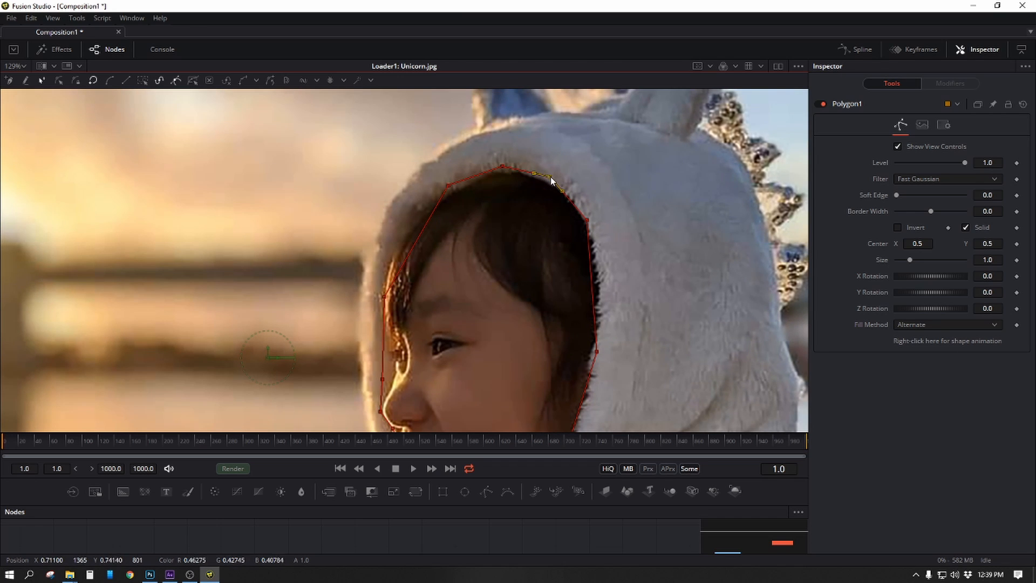
pyautogui.moveTo(448, 185); pyautogui.dragTo(442, 193)
pyautogui.click(405, 245)
# Step: Select the mask points along the top of the face and smooth them into curves
pyautogui.scroll(-2, 532, 273)
pyautogui.moveTo(399, 115); pyautogui.dragTo(583, 272)
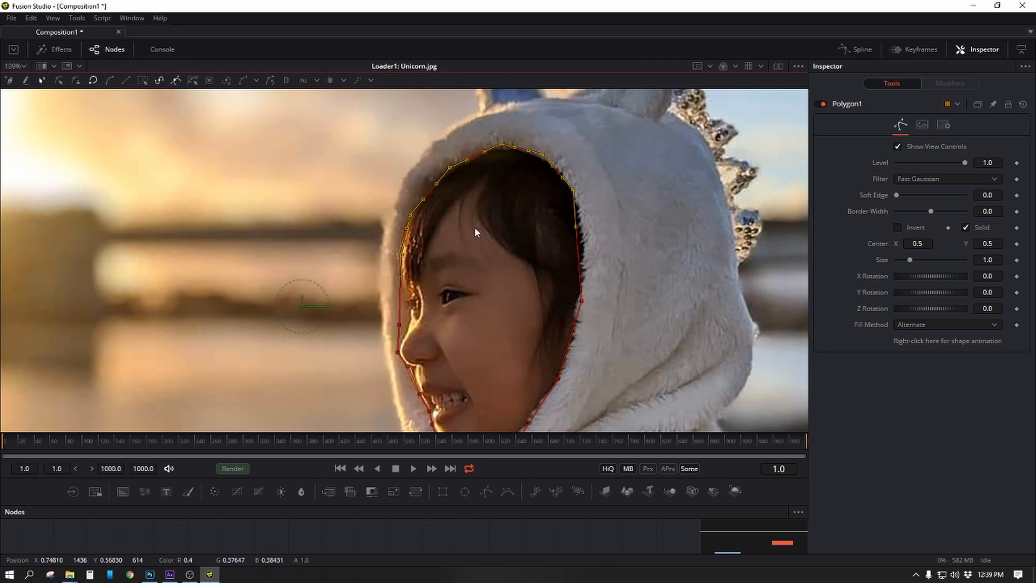
pyautogui.click(108, 81)
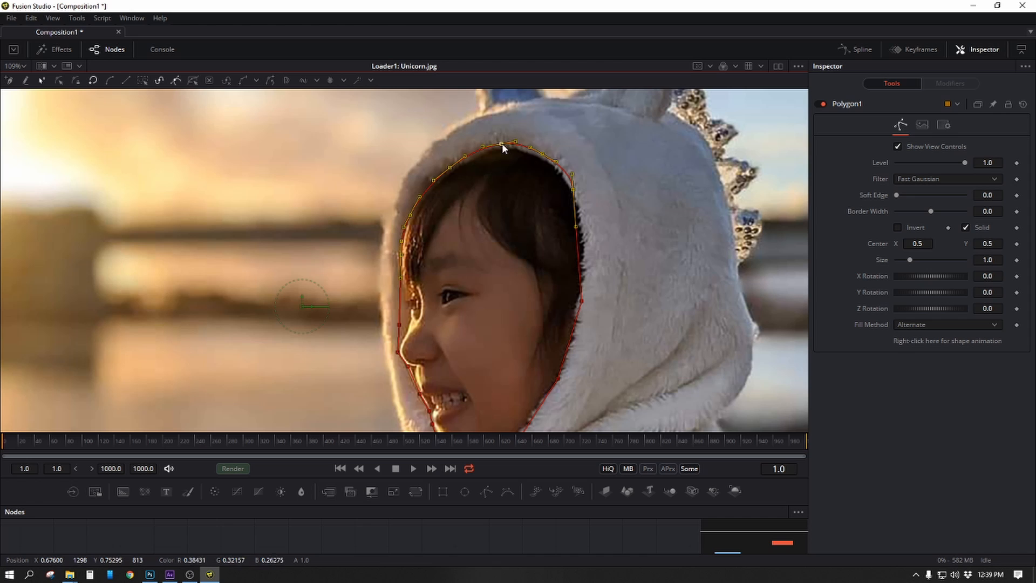
# Step: Fit the mask outline along the face's profile by adjusting its points at the nose bridge and just below the nose
pyautogui.moveTo(414, 314); pyautogui.dragTo(406, 258)
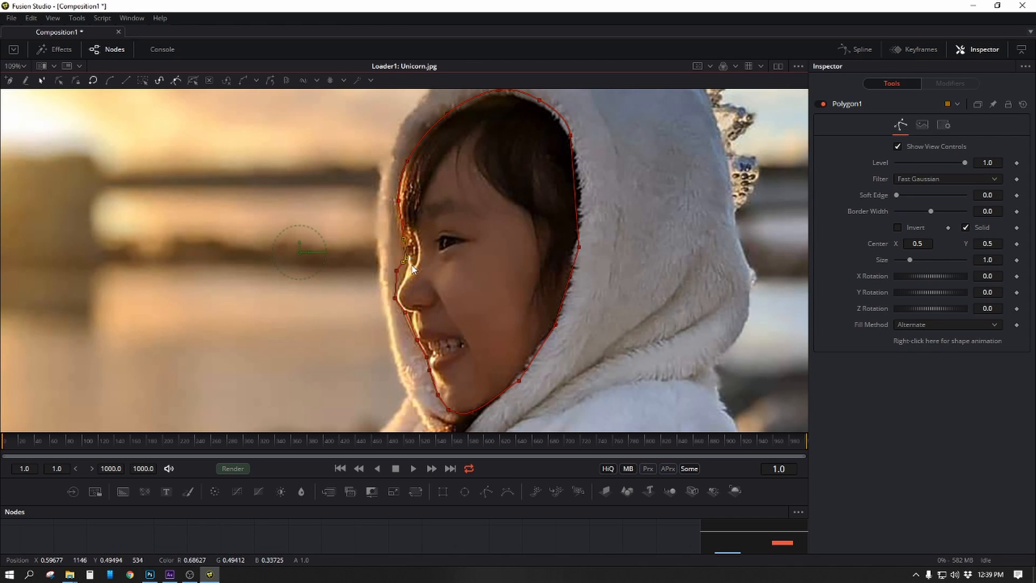
pyautogui.moveTo(397, 275); pyautogui.dragTo(404, 283)
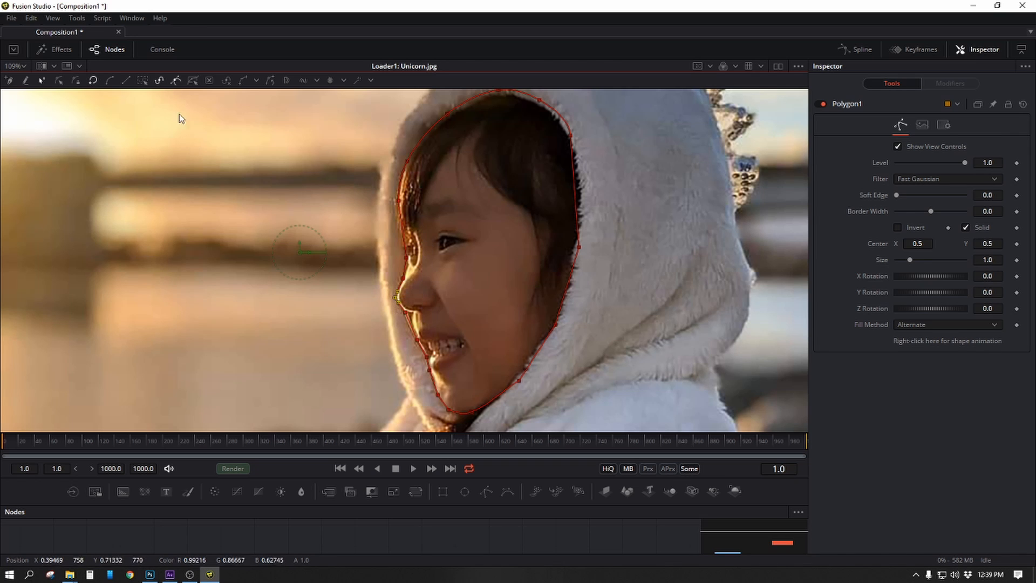
pyautogui.click(405, 314)
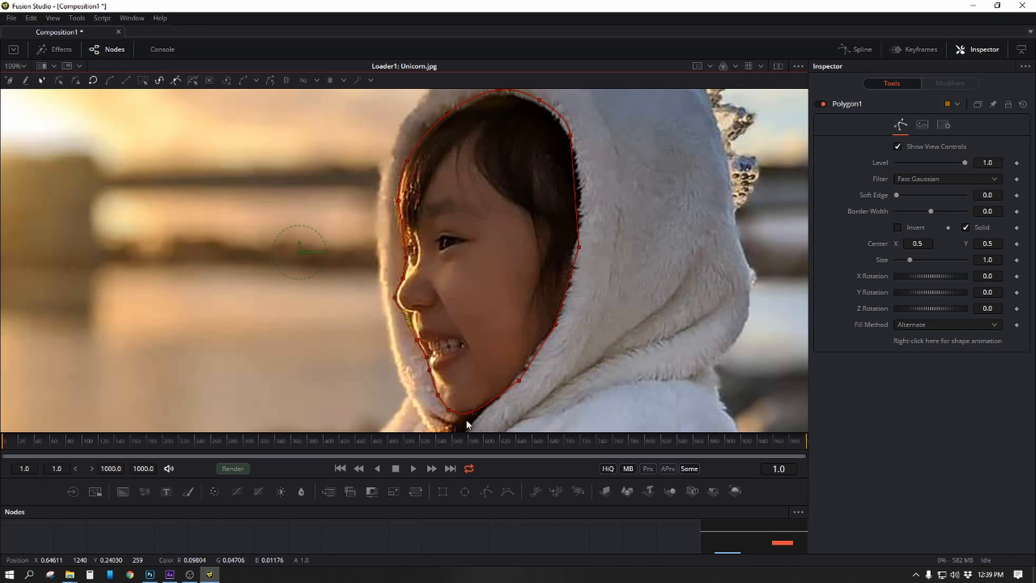
# Step: Bend the mask outline behind the hair to follow the hood's inner edge by reshaping the curve through its points there
pyautogui.click(575, 207)
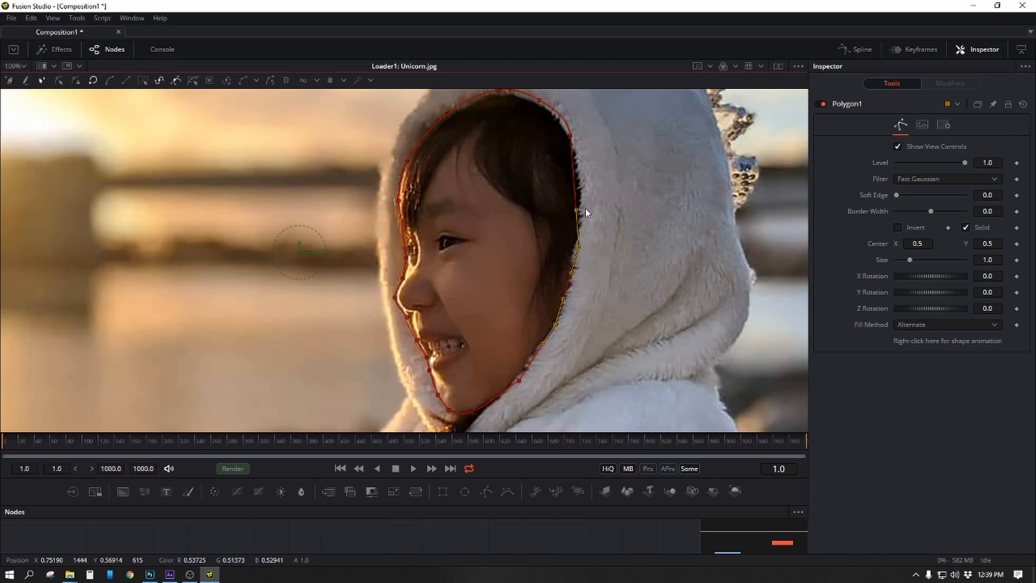
pyautogui.moveTo(583, 207); pyautogui.dragTo(575, 167)
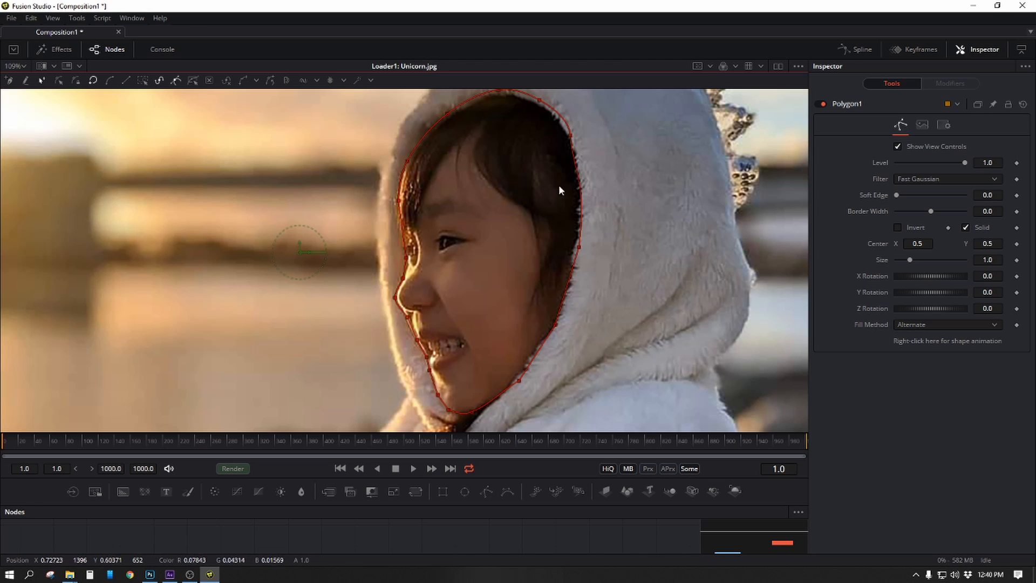
pyautogui.click(574, 171)
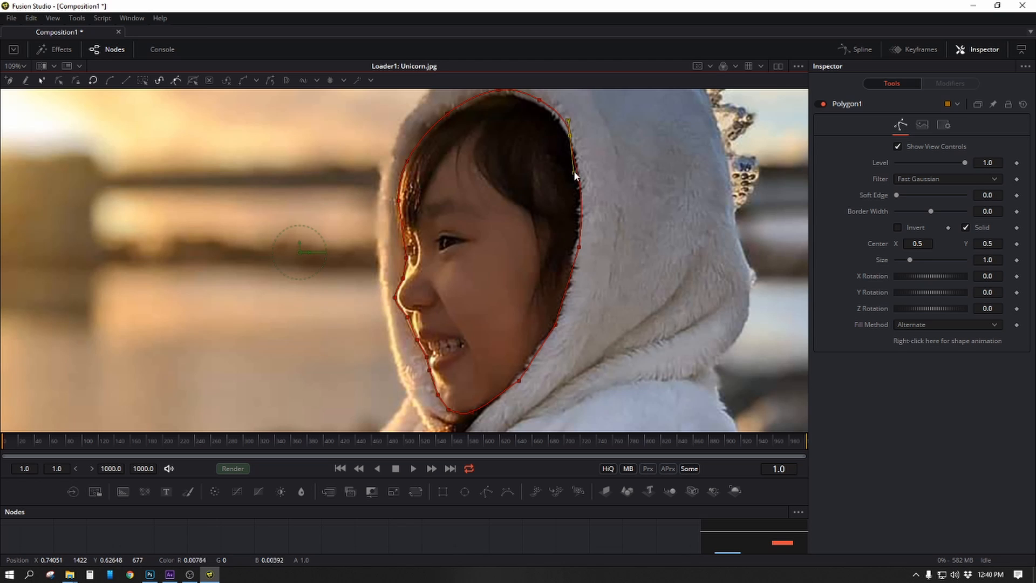
pyautogui.moveTo(574, 170); pyautogui.dragTo(583, 173)
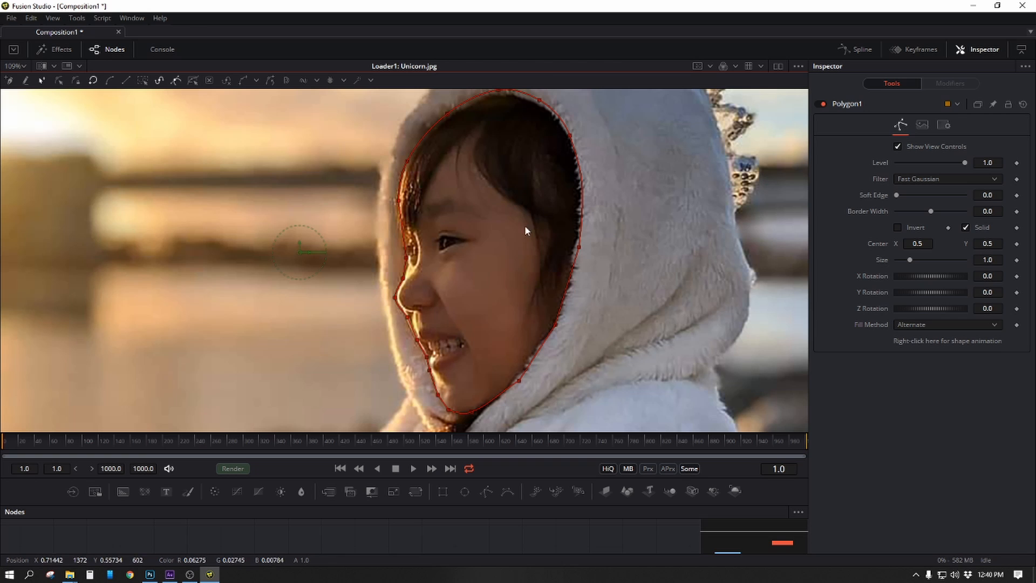
# Step: Make the node area taller and move the Polygon1 node directly above the Unicorn.jpg node
pyautogui.scroll(-5, 427, 292)
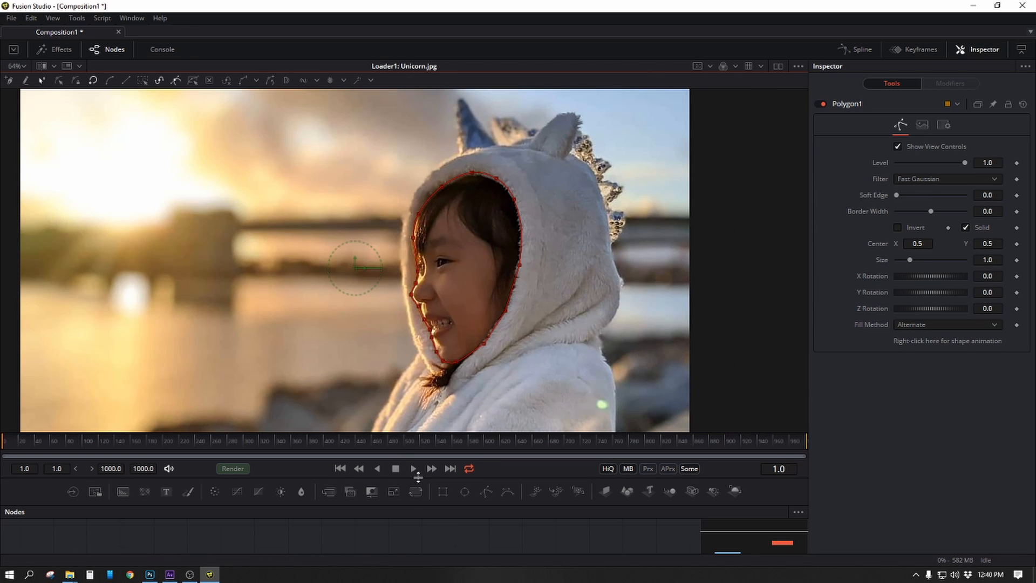
pyautogui.moveTo(418, 477); pyautogui.dragTo(418, 326)
pyautogui.scroll(-2, 393, 155)
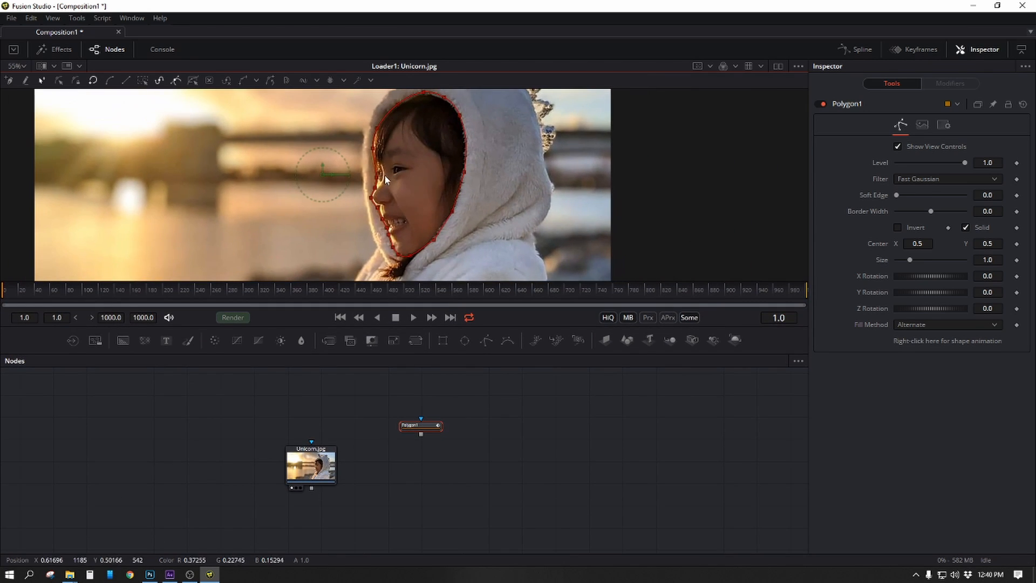
pyautogui.moveTo(421, 425); pyautogui.dragTo(323, 415)
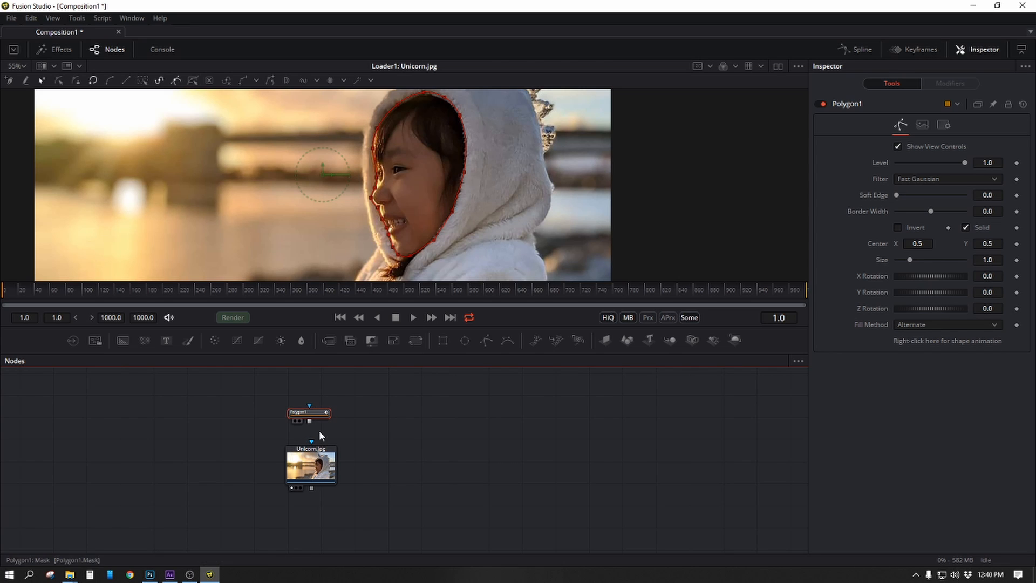
# Step: Connect Polygon1 to the Unicorn.jpg loader's mask input and arrange the loader below the mask node
pyautogui.moveTo(307, 446); pyautogui.dragTo(309, 416)
pyautogui.click(390, 450)
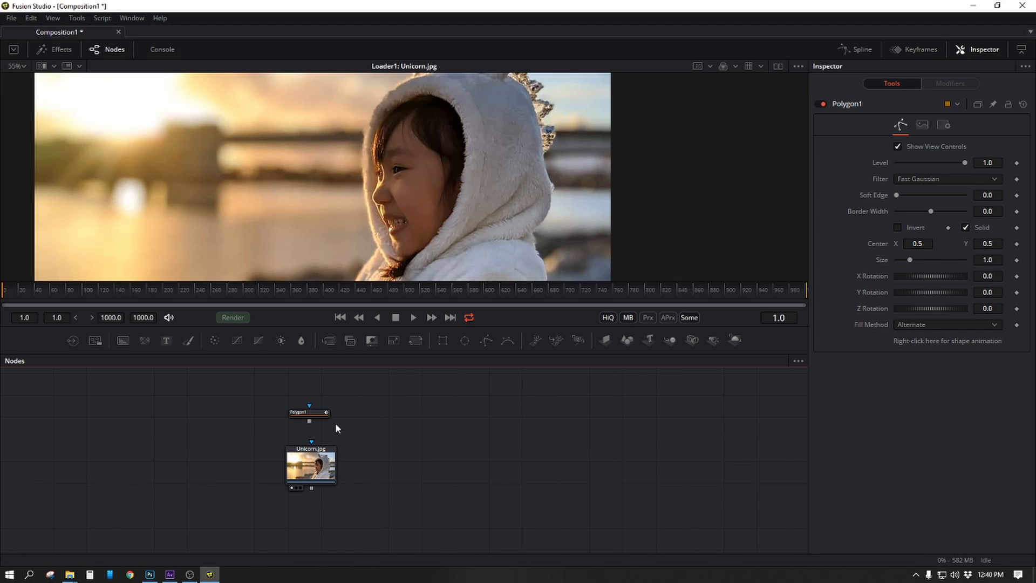
pyautogui.moveTo(311, 476); pyautogui.dragTo(398, 428)
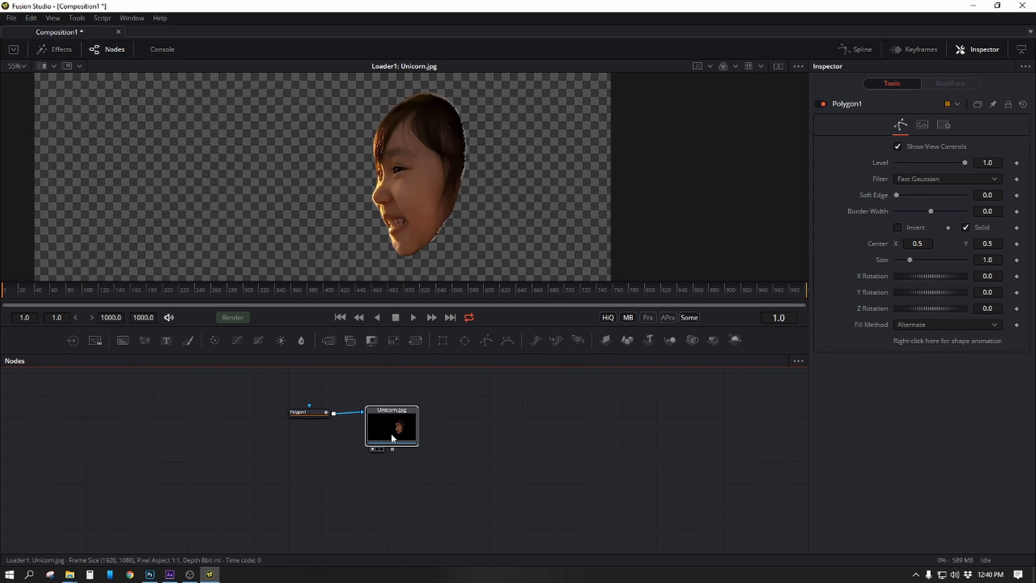
pyautogui.click(398, 429)
pyautogui.scroll(-3, 480, 433)
pyautogui.moveTo(593, 452); pyautogui.dragTo(414, 484)
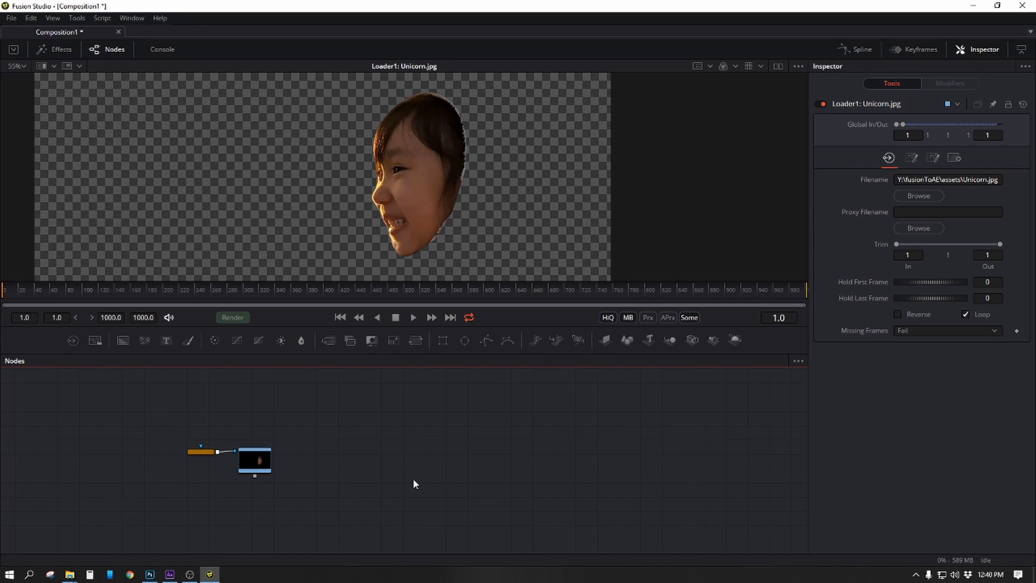
pyautogui.moveTo(259, 464); pyautogui.dragTo(200, 487)
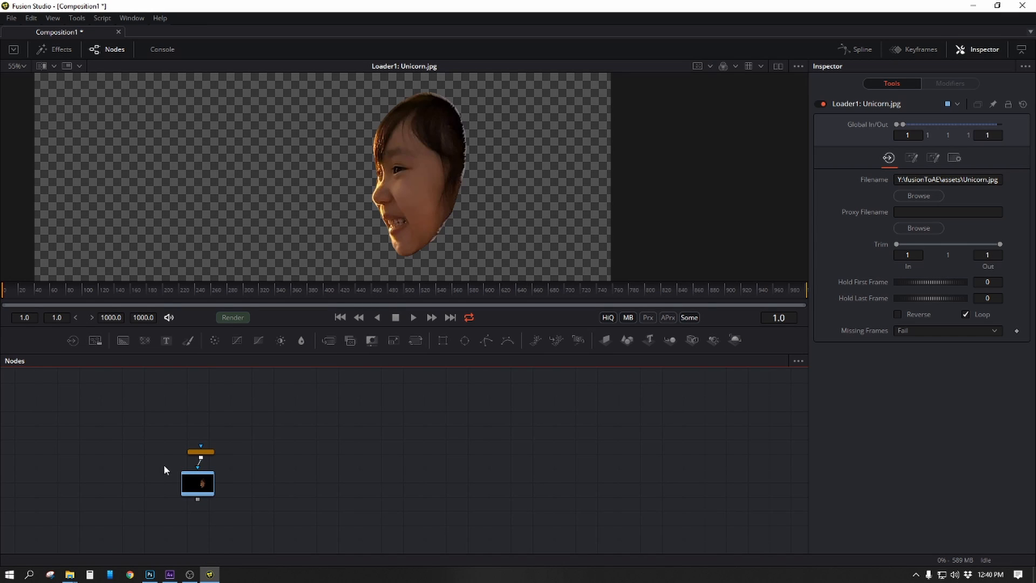
pyautogui.moveTo(200, 479)
pyautogui.mouseDown()
pyautogui.moveTo(283, 481)
pyautogui.moveTo(200, 477)
pyautogui.moveTo(208, 490)
pyautogui.mouseUp()
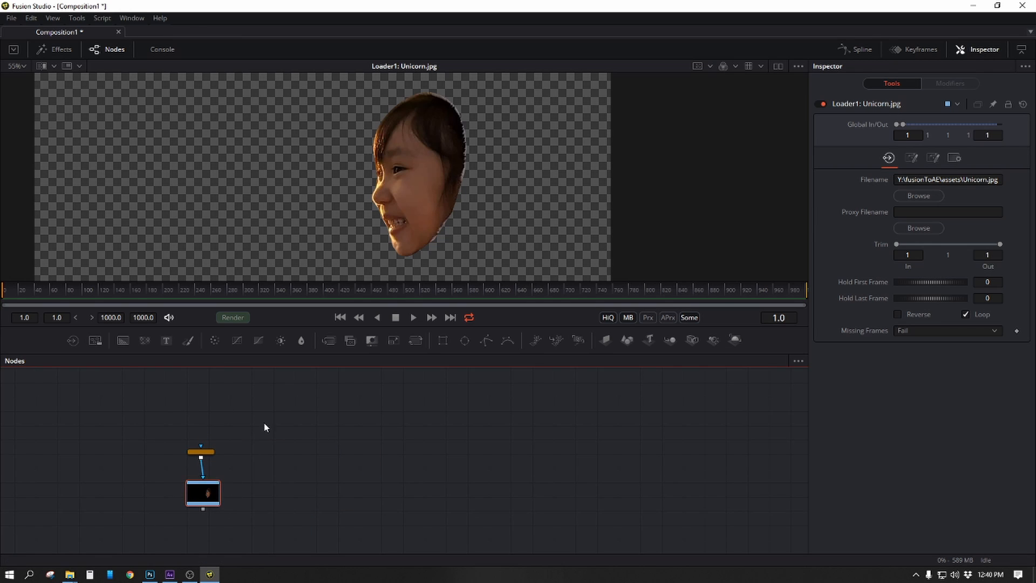
# Step: Duplicate the masked Unicorn.jpg node pair and replace the copy's mask with a new Polygon node connected to the copied loader
pyautogui.moveTo(270, 416); pyautogui.dragTo(155, 506)
pyautogui.hotkey('ctrl', 'c')
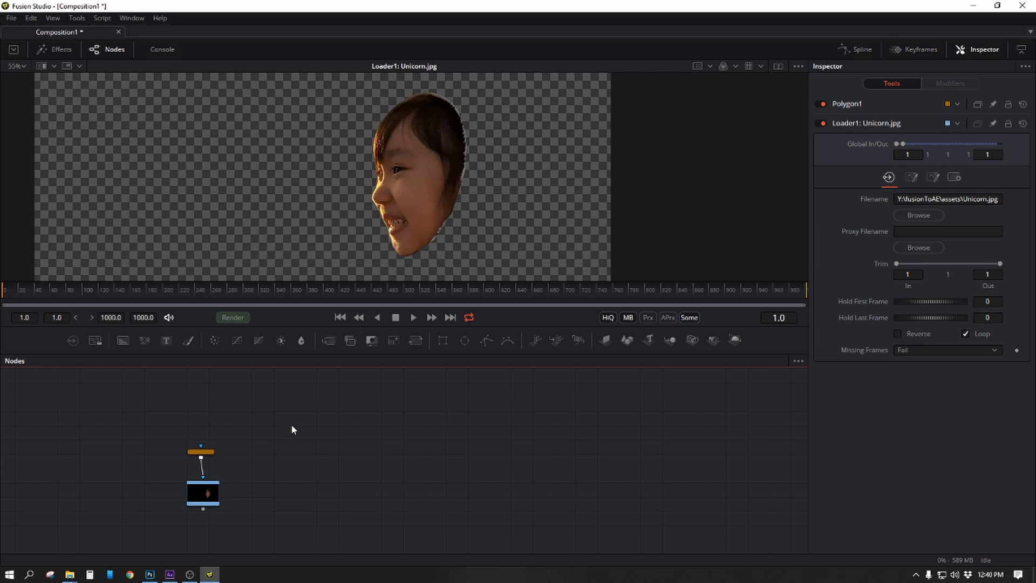
pyautogui.hotkey('ctrl', 'v')
pyautogui.click(281, 432)
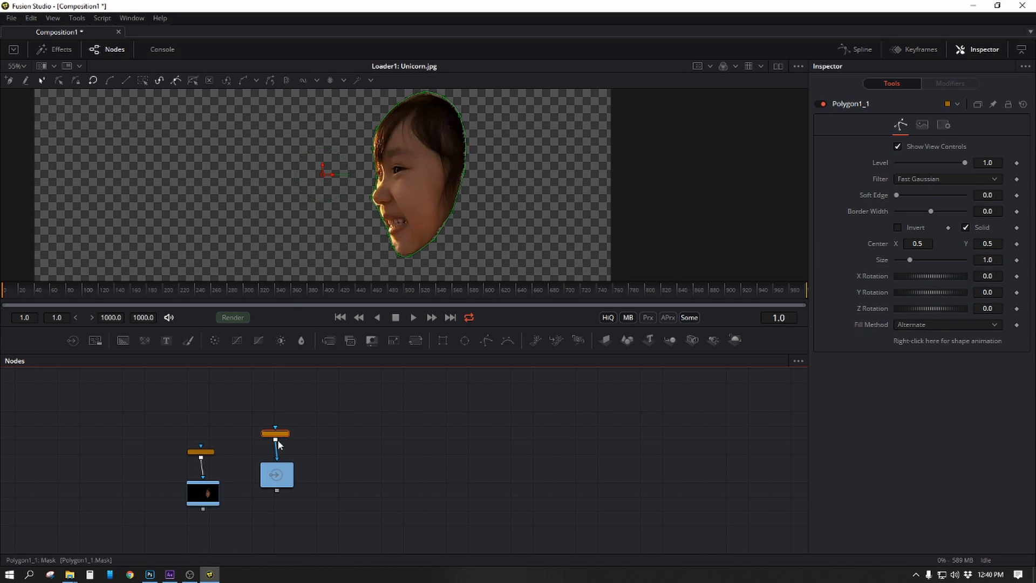
pyautogui.press('Delete')
pyautogui.hotkey('ctrl', 'v')
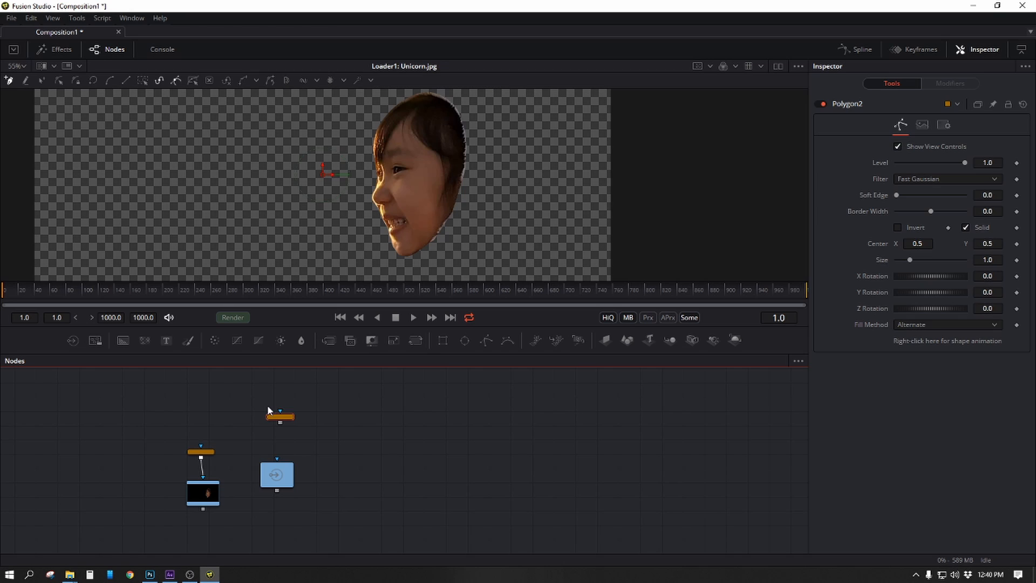
pyautogui.moveTo(277, 459); pyautogui.dragTo(280, 419)
# Step: Draw a rough closed four-point mask across the image with Polygon2 and show the duplicated loader in the viewer
pyautogui.click(268, 208)
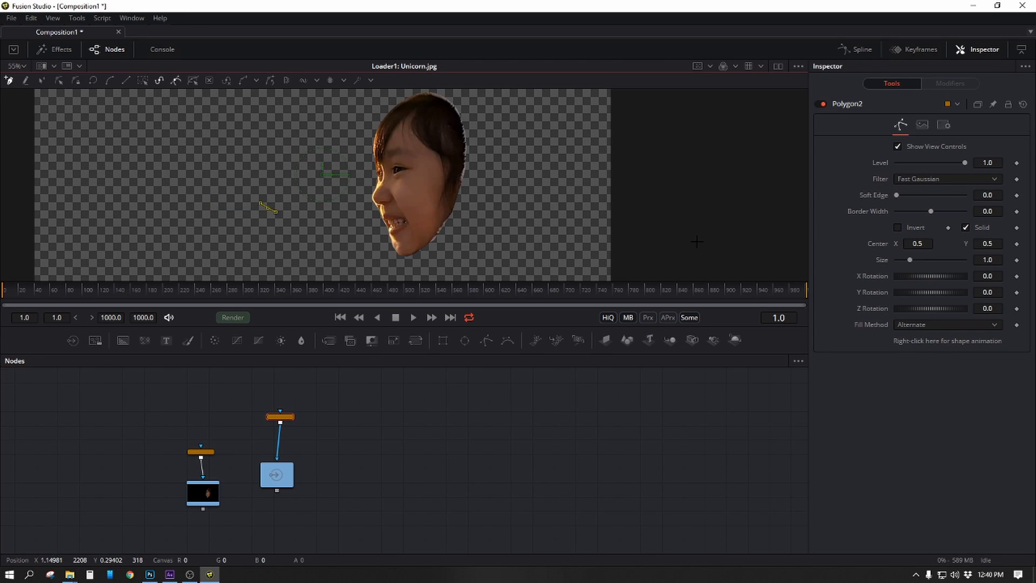
pyautogui.click(697, 241)
pyautogui.click(504, 153)
pyautogui.click(324, 147)
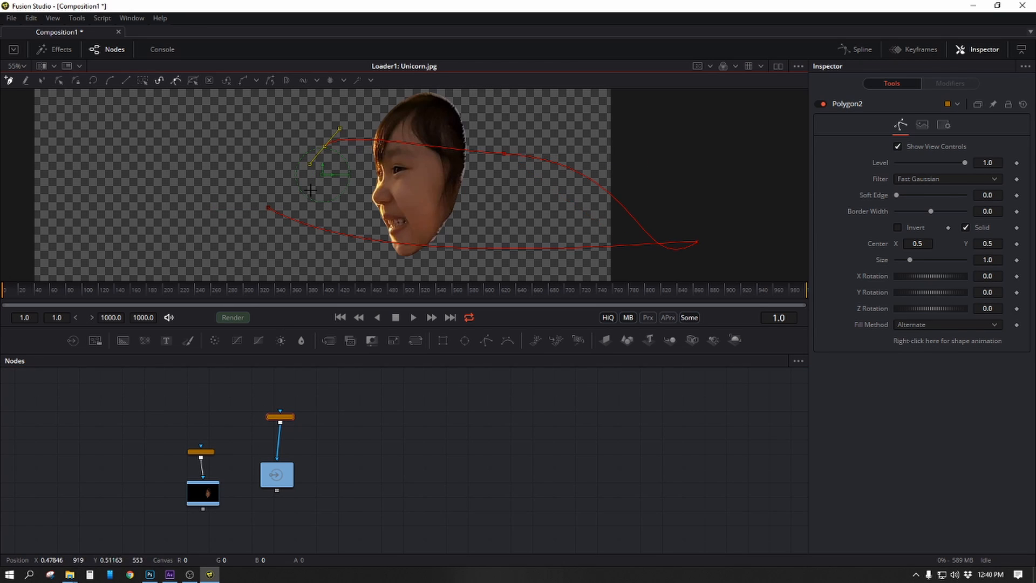
pyautogui.click(268, 208)
pyautogui.click(281, 475)
pyautogui.press('1')
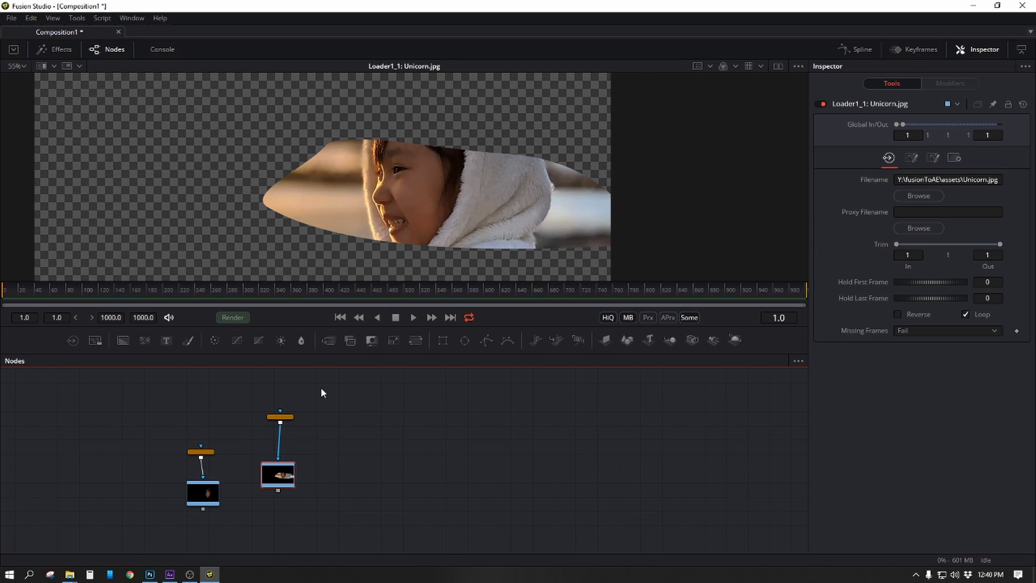
# Step: Delete the duplicated loader together with its Polygon2 mask
pyautogui.moveTo(321, 389); pyautogui.dragTo(230, 519)
pyautogui.press('Delete')
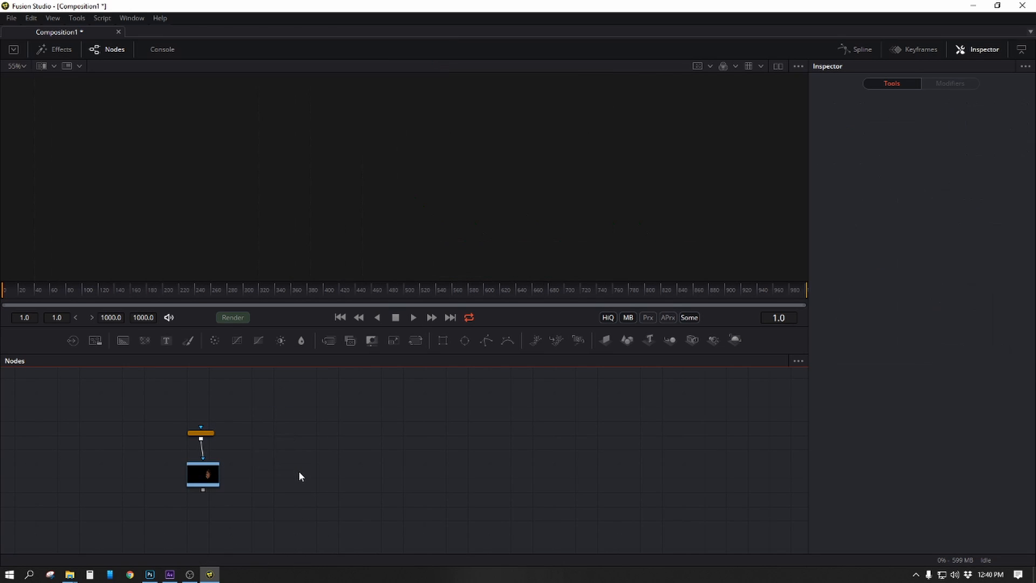
# Step: Align the Unicorn.jpg loader under Polygon1 and duplicate the connected pair beside the original
pyautogui.click(205, 470)
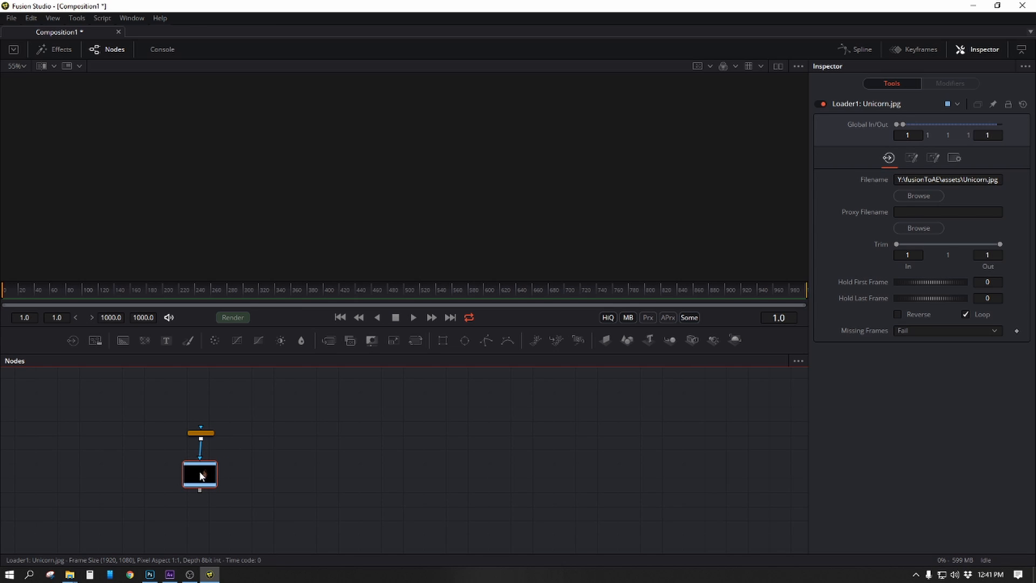
pyautogui.moveTo(217, 477); pyautogui.dragTo(214, 471)
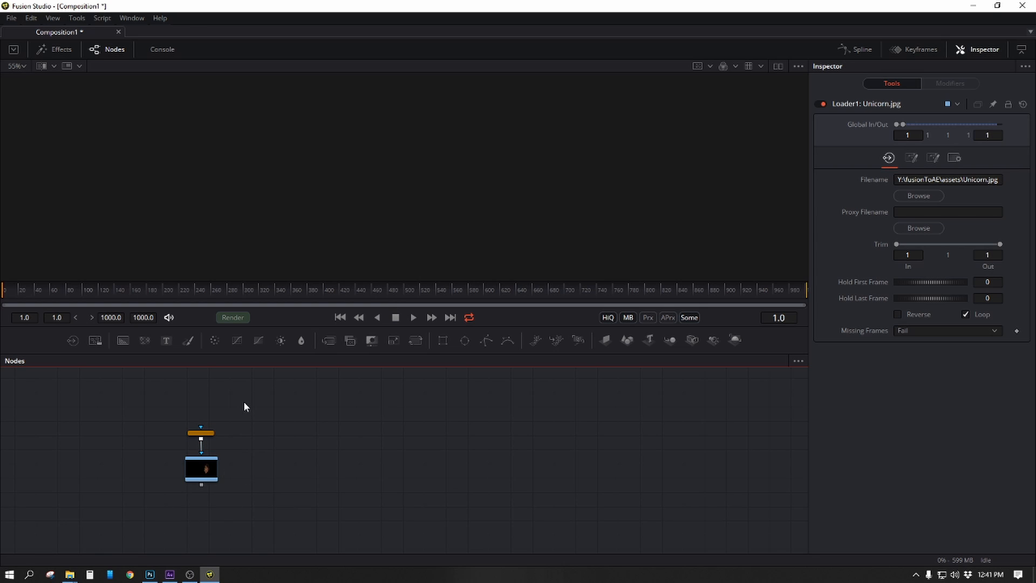
pyautogui.moveTo(245, 404); pyautogui.dragTo(135, 524)
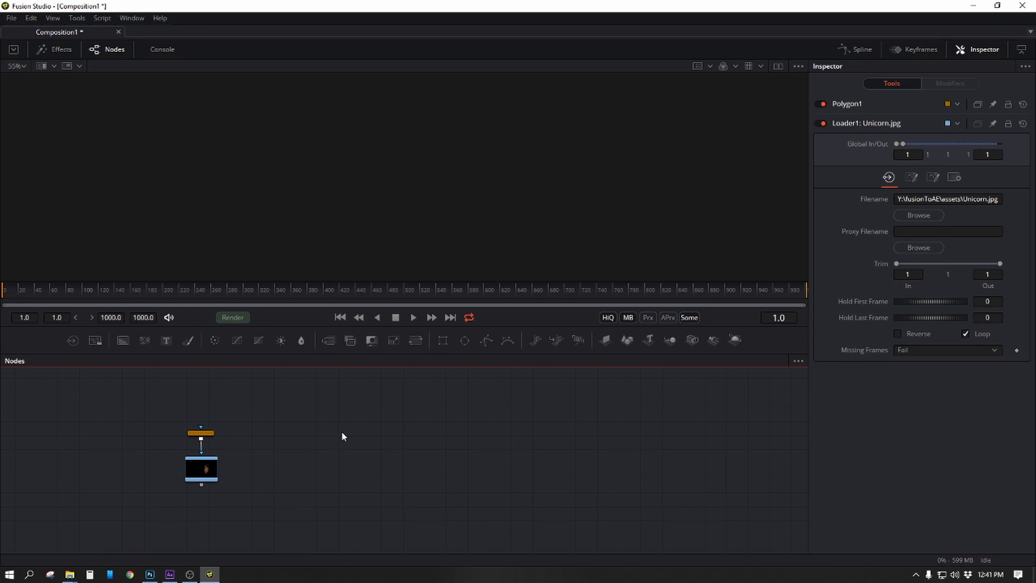
pyautogui.hotkey('ctrl', 'c')
pyautogui.hotkey('ctrl', 'v')
pyautogui.click(356, 466)
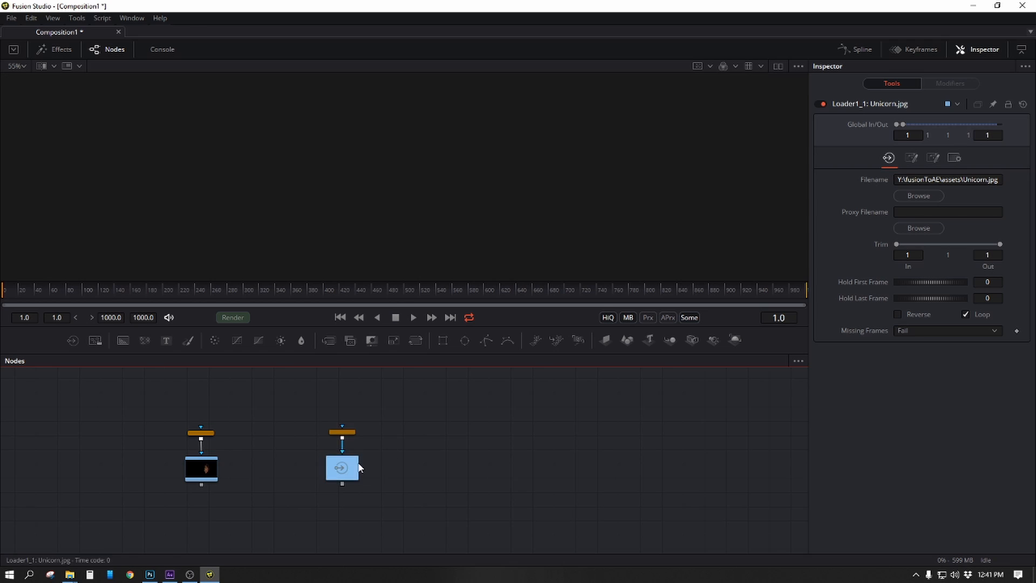
# Step: Disconnect the copied Polygon mask from its loader, move it aside and add a Matte Control node below it
pyautogui.moveTo(343, 450); pyautogui.dragTo(428, 431)
pyautogui.click(399, 426)
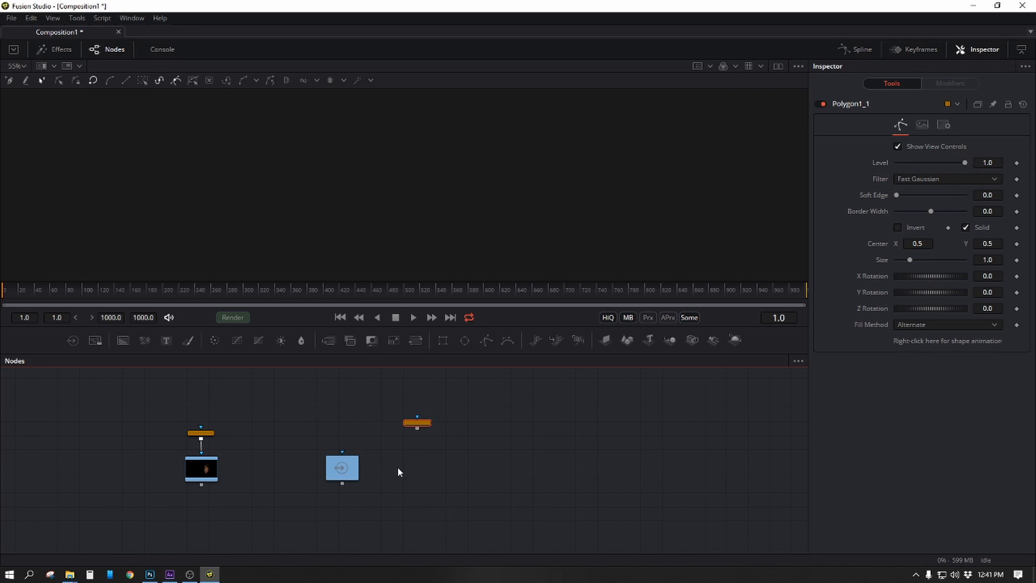
pyautogui.click(398, 468)
pyautogui.press('m')
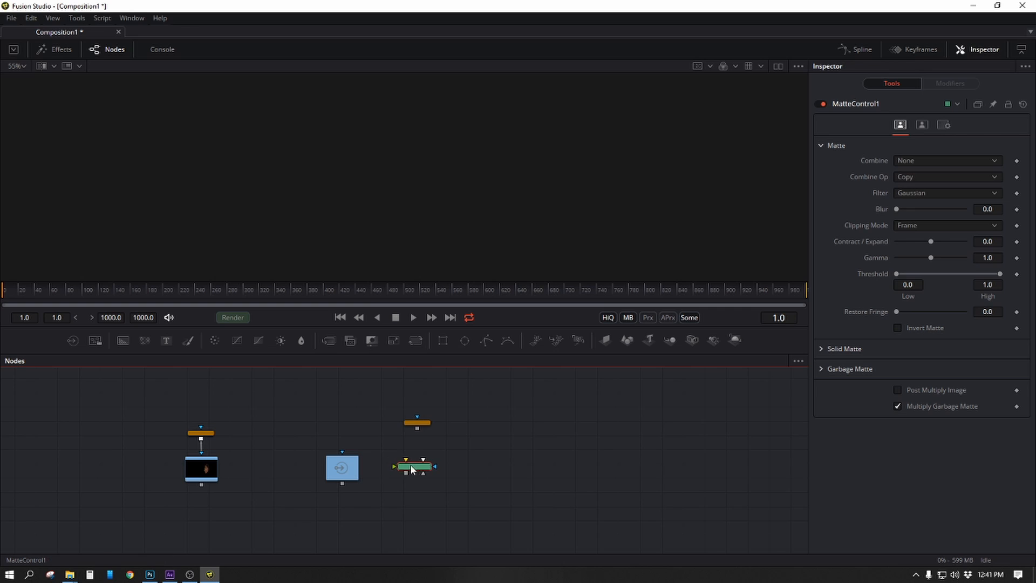
# Step: Connect the copied Unicorn.jpg loader to Matte Control's background input and the copied Polygon mask to its foreground input
pyautogui.moveTo(411, 466); pyautogui.dragTo(342, 478)
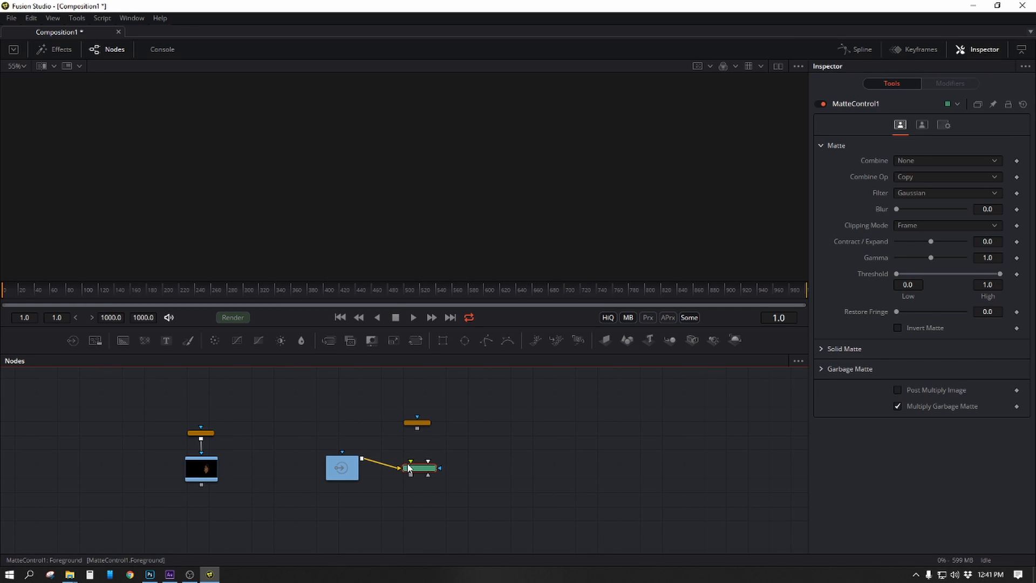
pyautogui.moveTo(418, 451); pyautogui.dragTo(418, 429)
pyautogui.moveTo(411, 468); pyautogui.dragTo(417, 466)
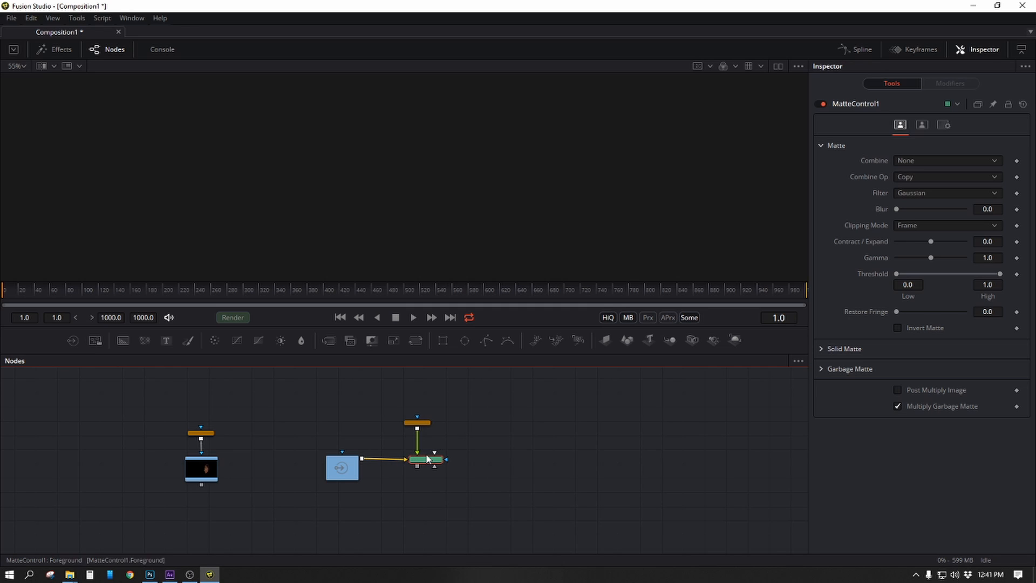
# Step: Show Matte Control in the viewer, set Combine to Combine Alpha and enable Post Multiply Image
pyautogui.press('1')
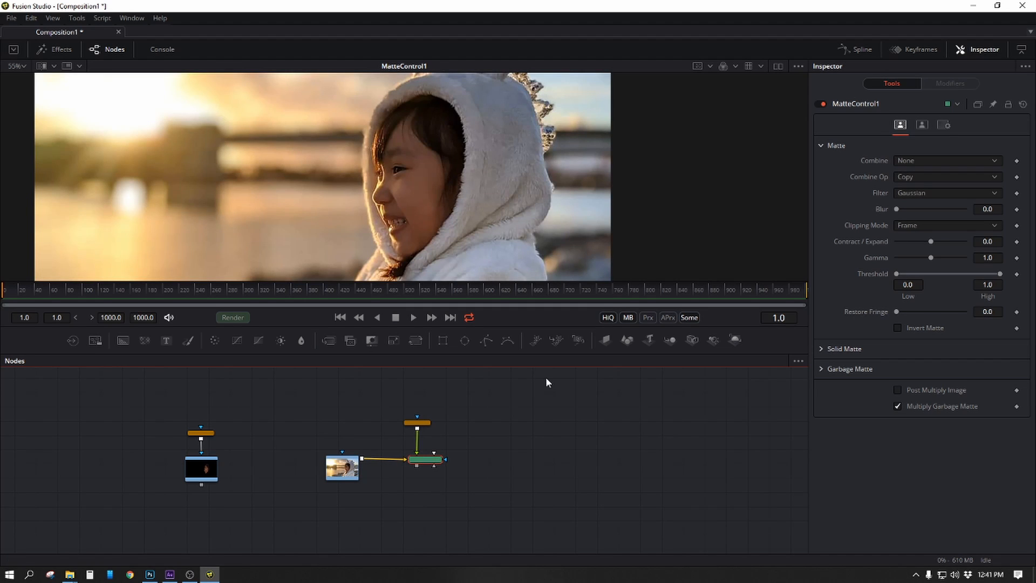
pyautogui.click(920, 157)
pyautogui.click(931, 212)
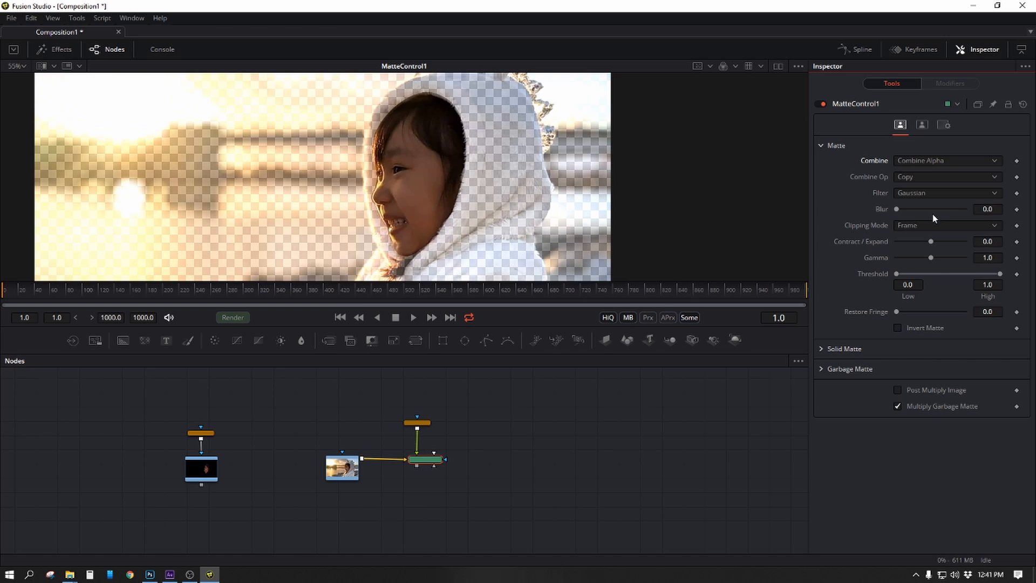
pyautogui.moveTo(381, 205)
pyautogui.mouseDown()
pyautogui.moveTo(353, 199)
pyautogui.moveTo(365, 198)
pyautogui.mouseUp()
pyautogui.click(896, 389)
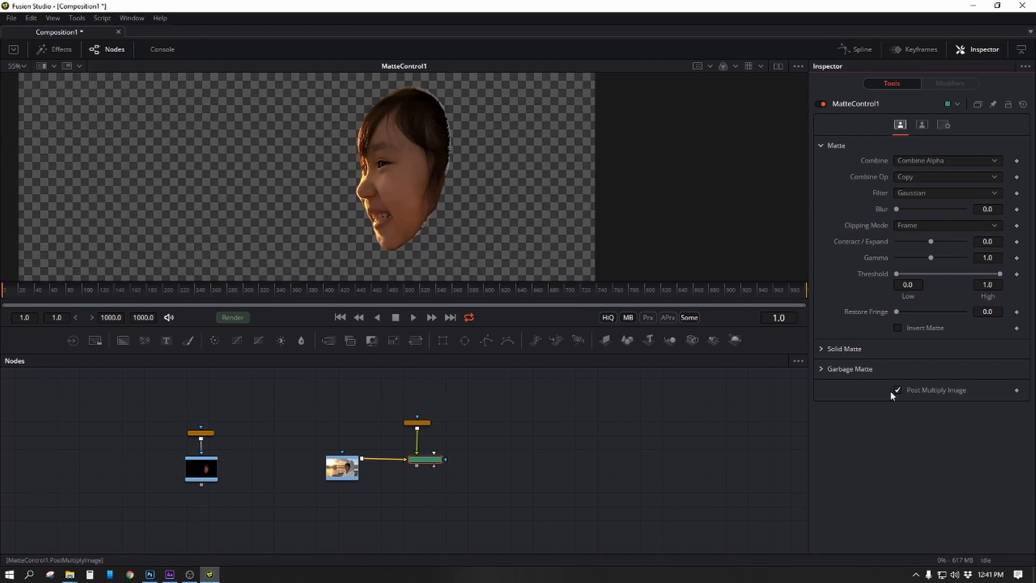
# Step: Show the directly masked Unicorn.jpg loader in the viewer to compare it with the Matte Control result
pyautogui.click(436, 465)
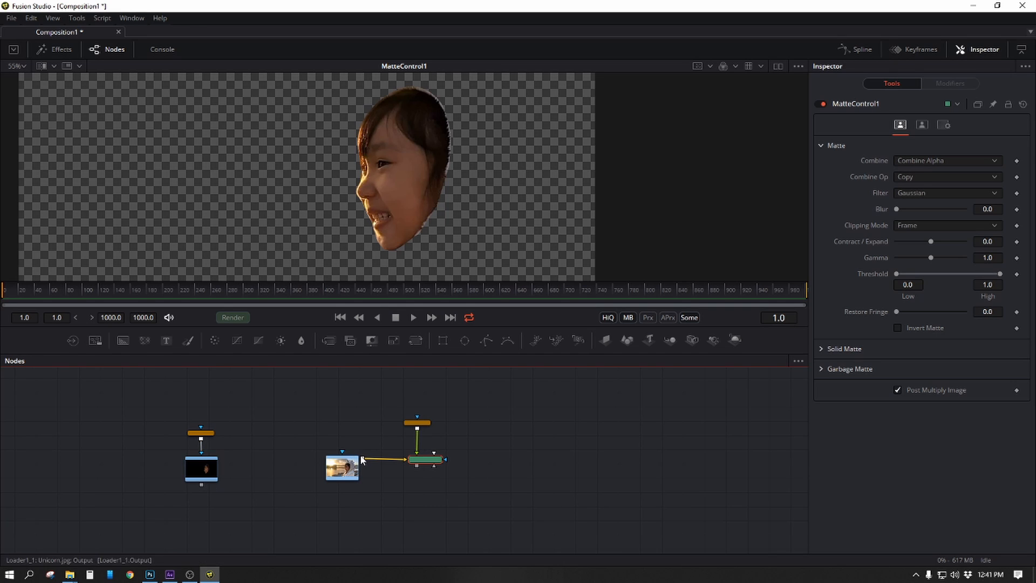
pyautogui.click(199, 475)
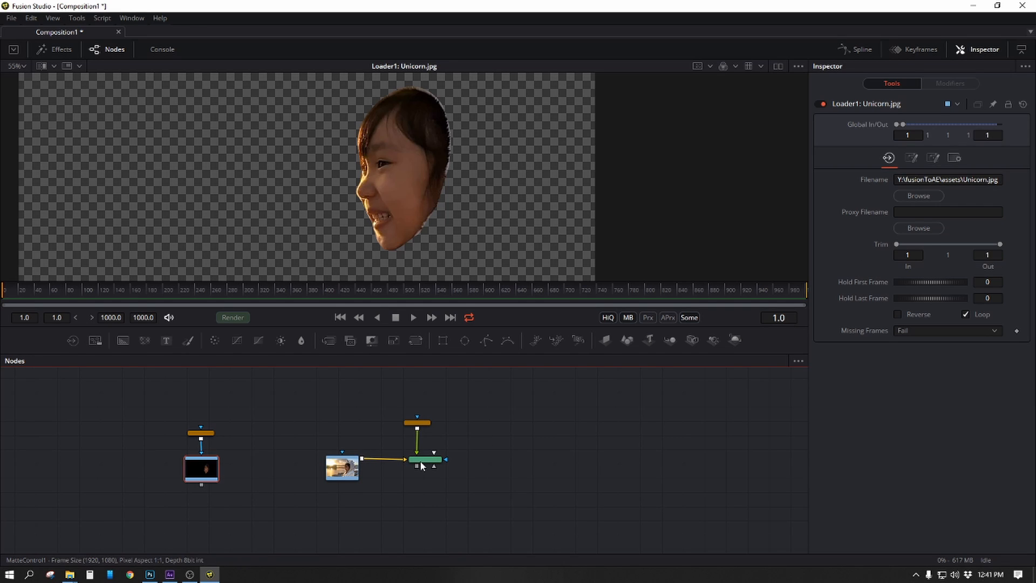
# Step: Show the Matte Control result in the viewer to compare it with the directly masked Unicorn.jpg loader
pyautogui.click(420, 461)
pyautogui.click(201, 468)
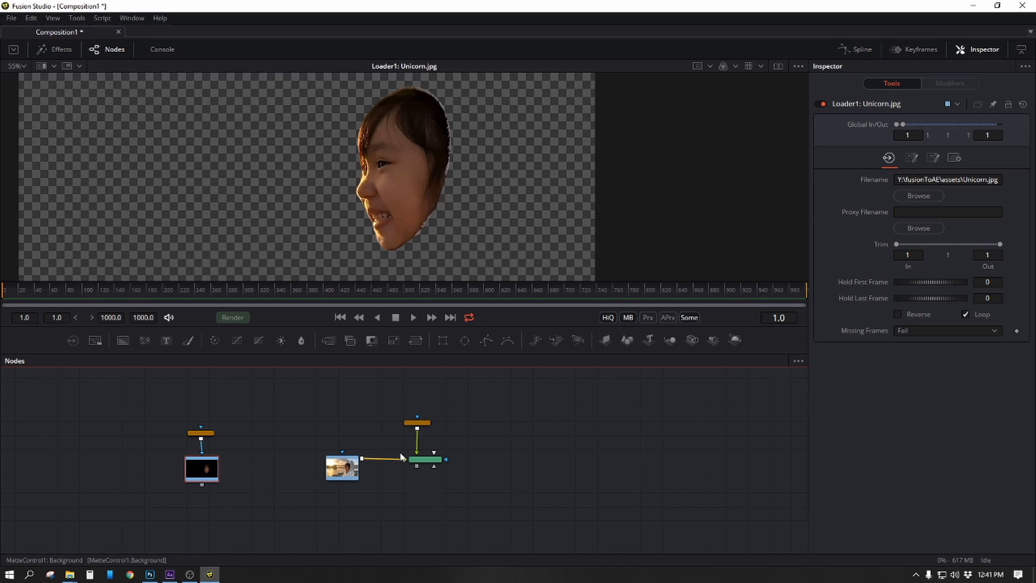
pyautogui.click(439, 458)
# Step: Add a Brightness/Contrast node in the empty area beside the Matte Control branch and nudge Matte Control
pyautogui.moveTo(568, 468); pyautogui.dragTo(490, 503)
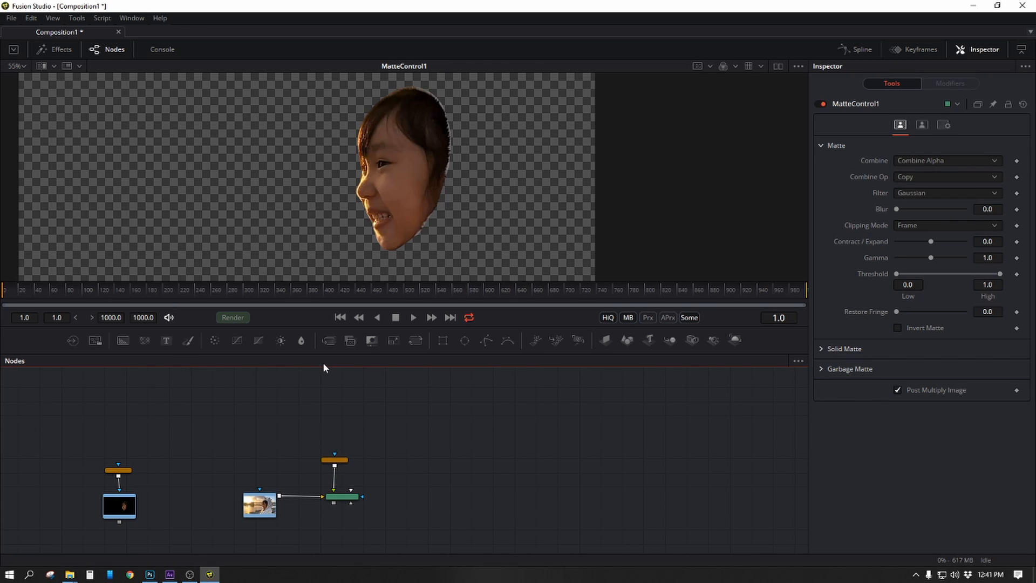
pyautogui.moveTo(280, 340); pyautogui.dragTo(440, 479)
pyautogui.moveTo(351, 496)
pyautogui.mouseDown()
pyautogui.moveTo(318, 488)
pyautogui.moveTo(344, 494)
pyautogui.mouseUp()
pyautogui.moveTo(414, 483); pyautogui.dragTo(444, 501)
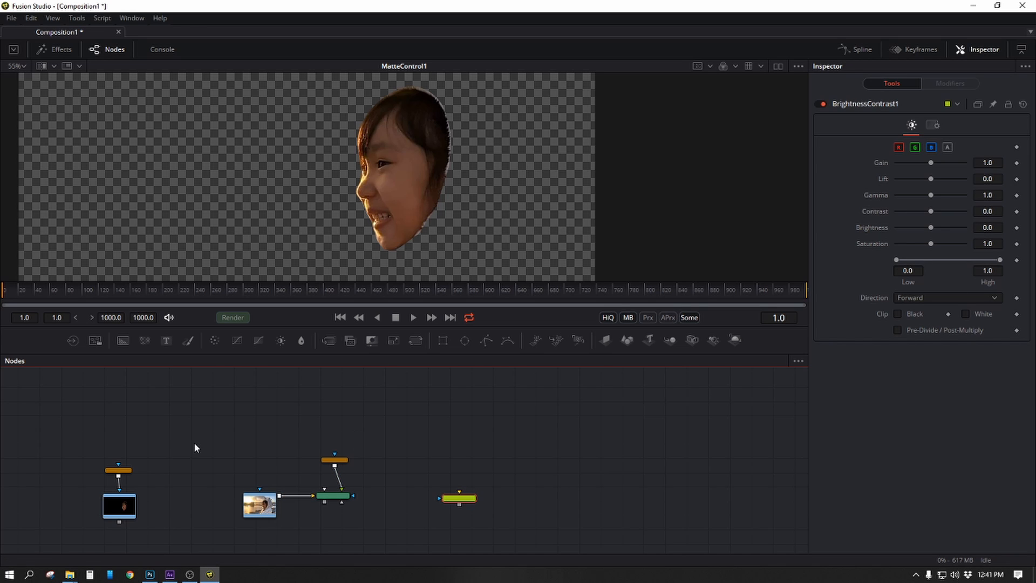
# Step: Duplicate the directly masked Unicorn.jpg loader with its Polygon and place Brightness/Contrast beside the copy
pyautogui.moveTo(194, 442); pyautogui.dragTo(7, 555)
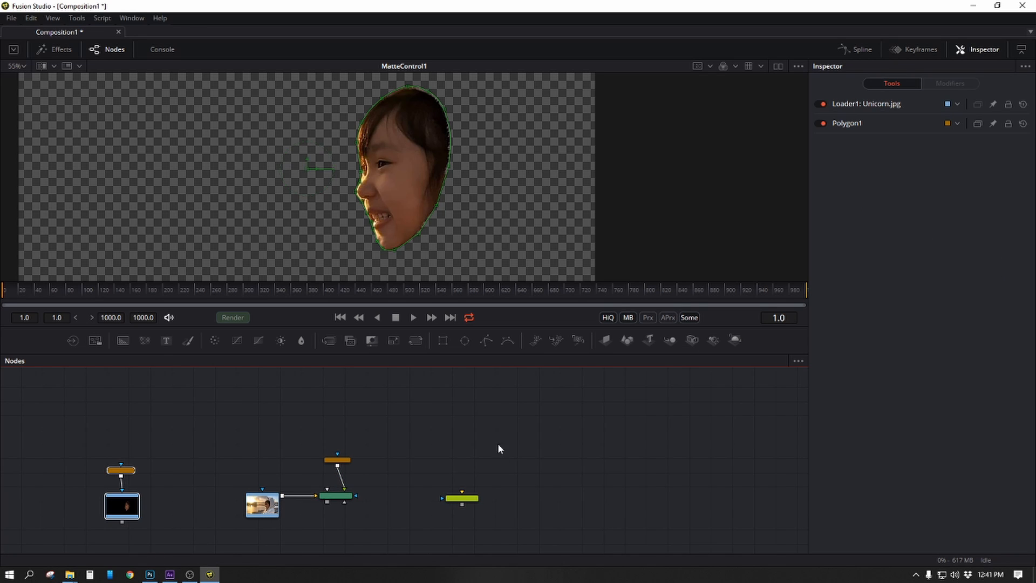
pyautogui.hotkey('ctrl', 'v')
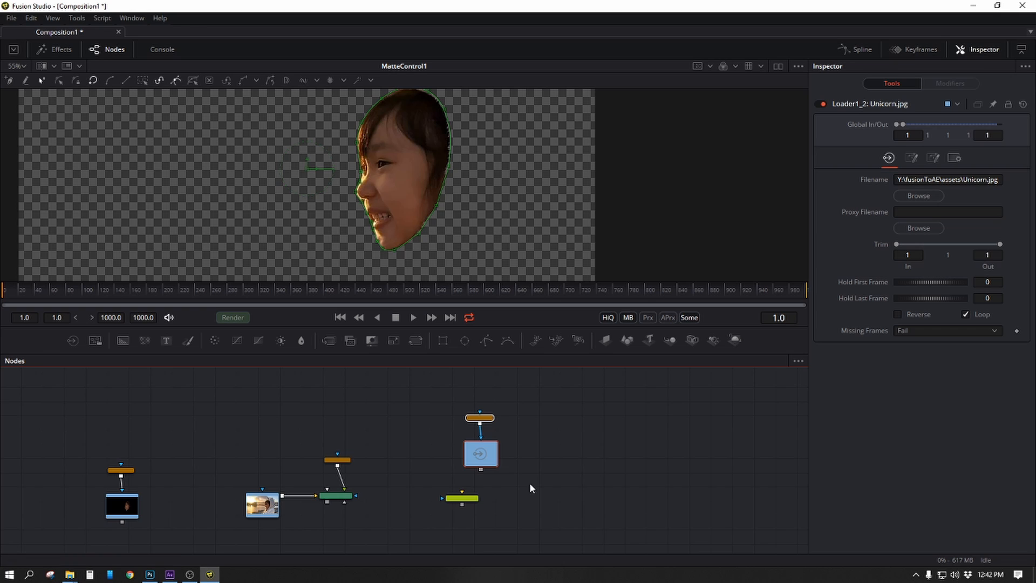
pyautogui.moveTo(458, 497); pyautogui.dragTo(547, 458)
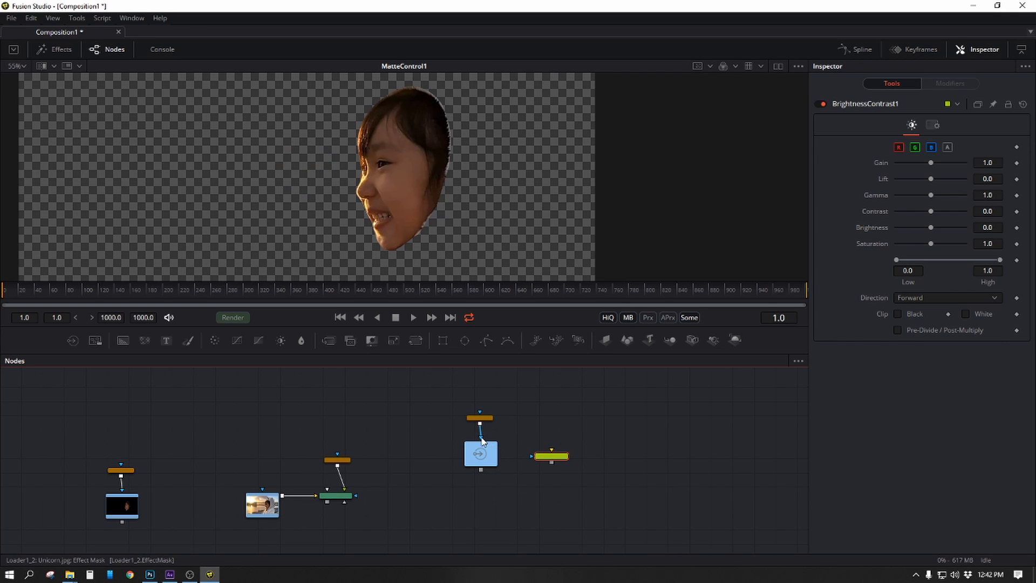
# Step: Move the copied Polygon from its loader to Brightness/Contrast's effect mask and feed the copied loader into Brightness/Contrast
pyautogui.moveTo(481, 436); pyautogui.dragTo(540, 457)
pyautogui.moveTo(494, 417); pyautogui.dragTo(570, 419)
pyautogui.moveTo(533, 457); pyautogui.dragTo(487, 470)
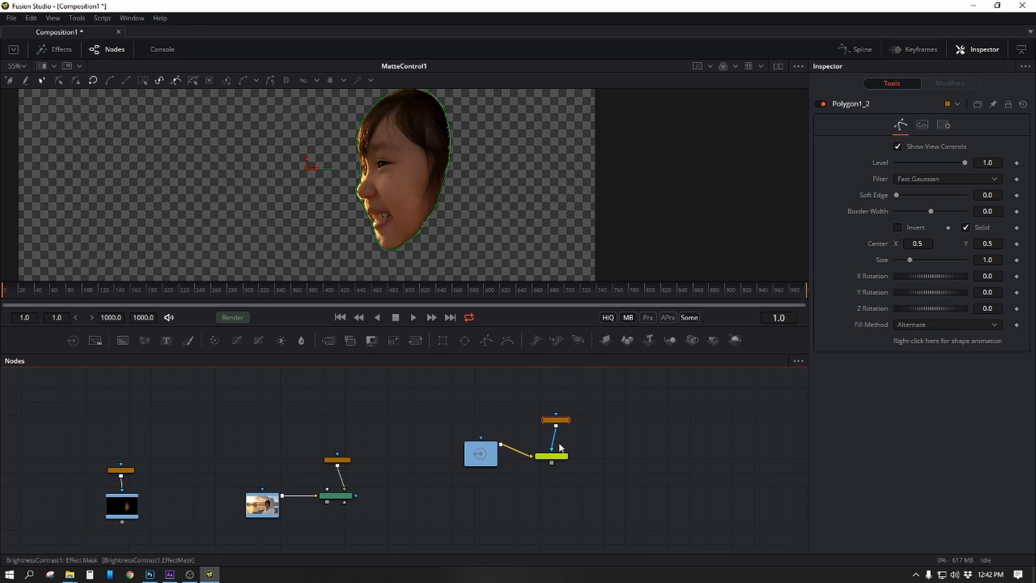
# Step: Show Brightness/Contrast in the viewer, set Gain to 0.0 with the alpha channel enabled, and apply its mask inverted
pyautogui.click(554, 456)
pyautogui.press('1')
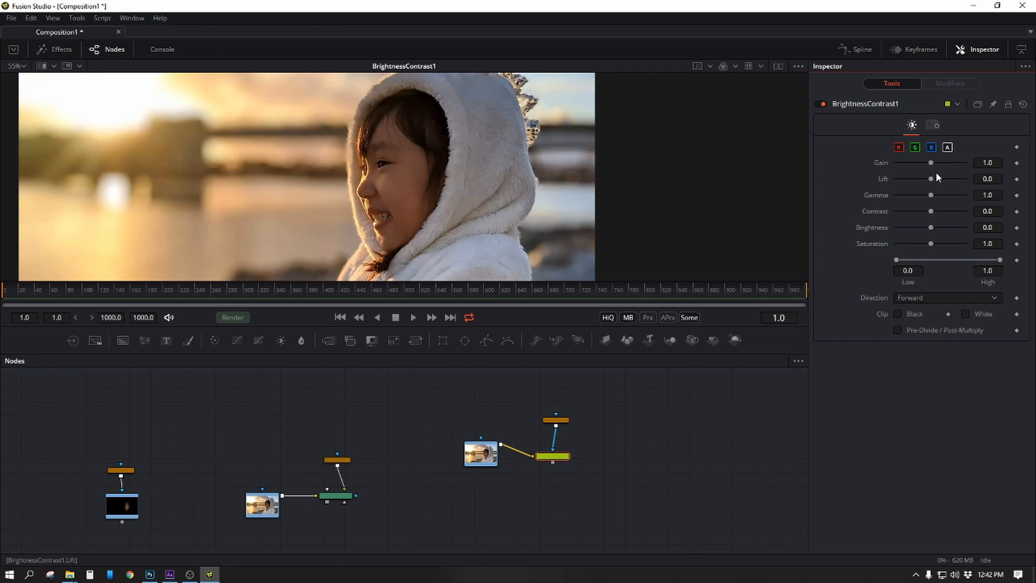
pyautogui.moveTo(932, 166); pyautogui.dragTo(918, 160)
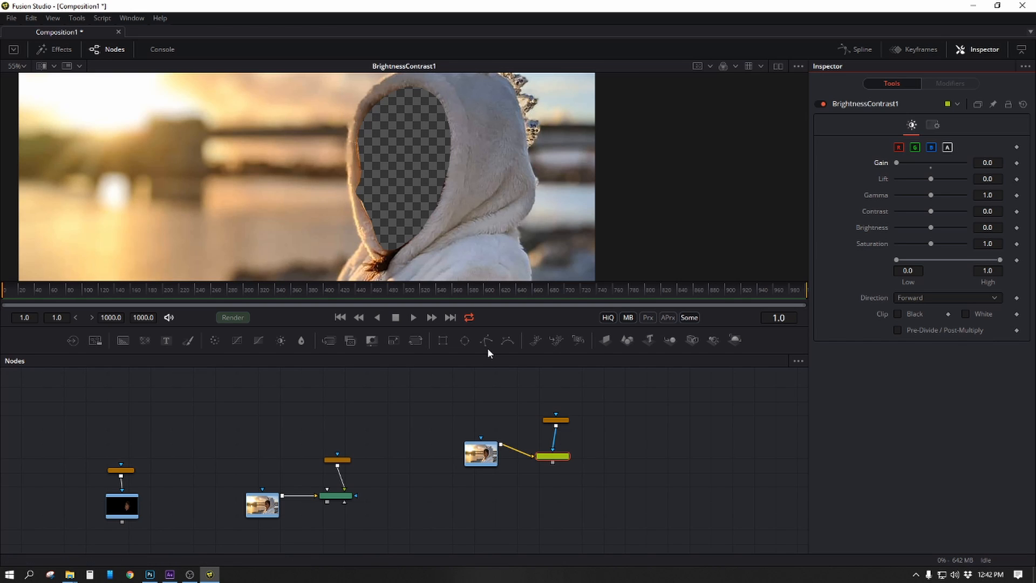
pyautogui.click(932, 125)
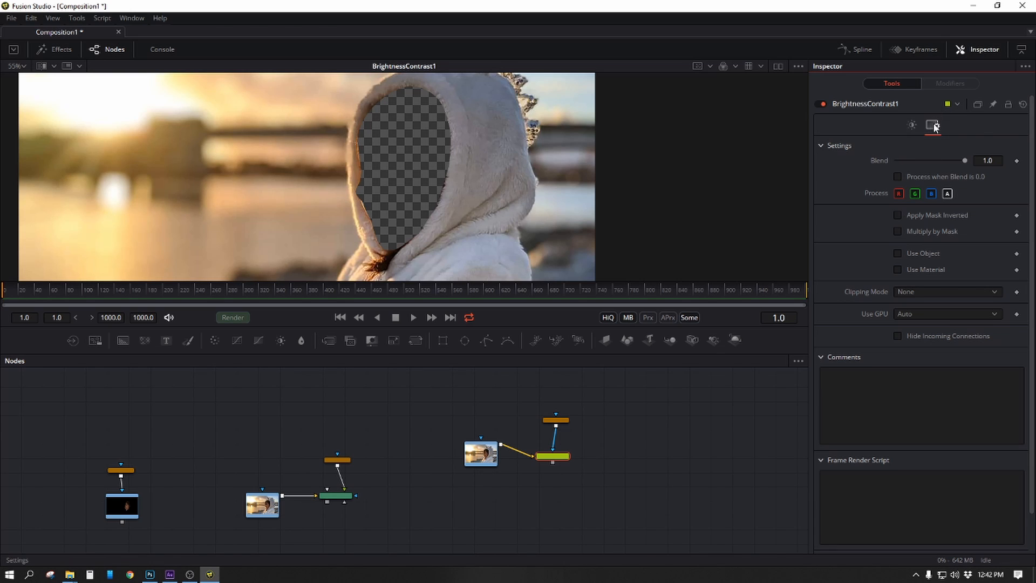
pyautogui.click(897, 215)
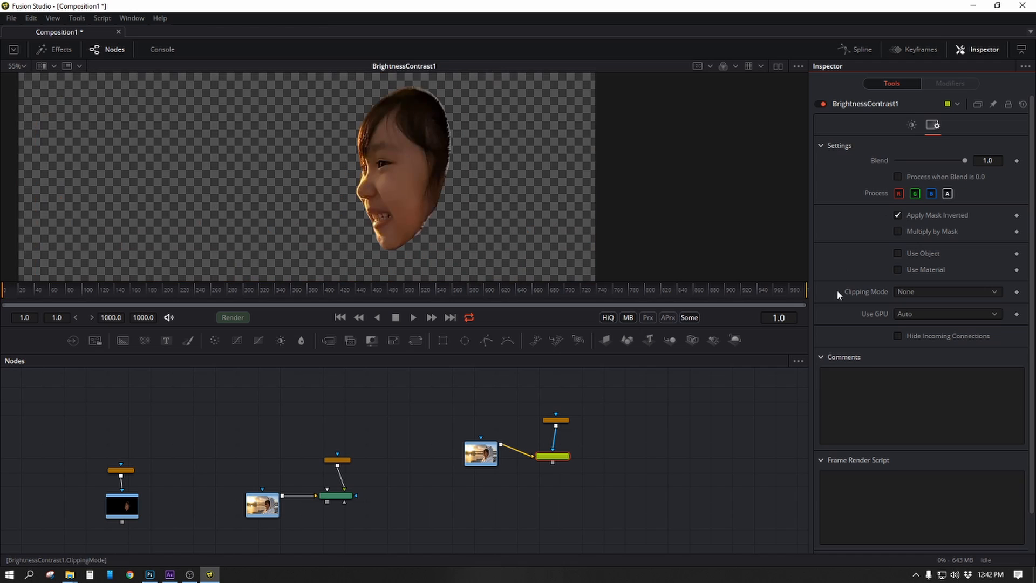
# Step: Move the Brightness/Contrast branch as a group and raise the Polygon slightly above Matte Control
pyautogui.moveTo(556, 458); pyautogui.dragTo(559, 445)
pyautogui.moveTo(625, 503); pyautogui.dragTo(407, 369)
pyautogui.moveTo(570, 471); pyautogui.dragTo(533, 510)
pyautogui.moveTo(558, 471); pyautogui.dragTo(571, 435)
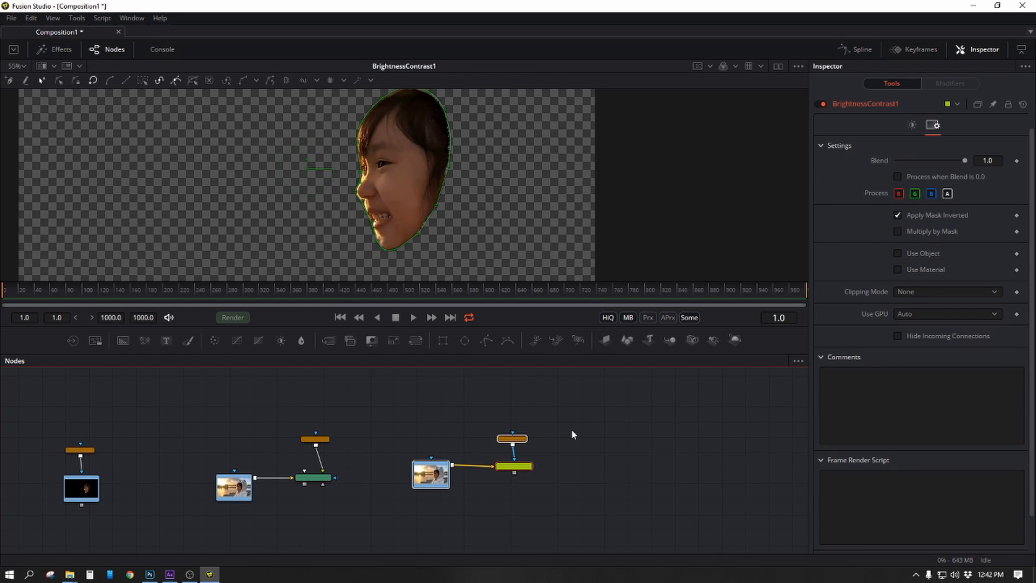
pyautogui.click(366, 422)
pyautogui.moveTo(318, 441); pyautogui.dragTo(317, 433)
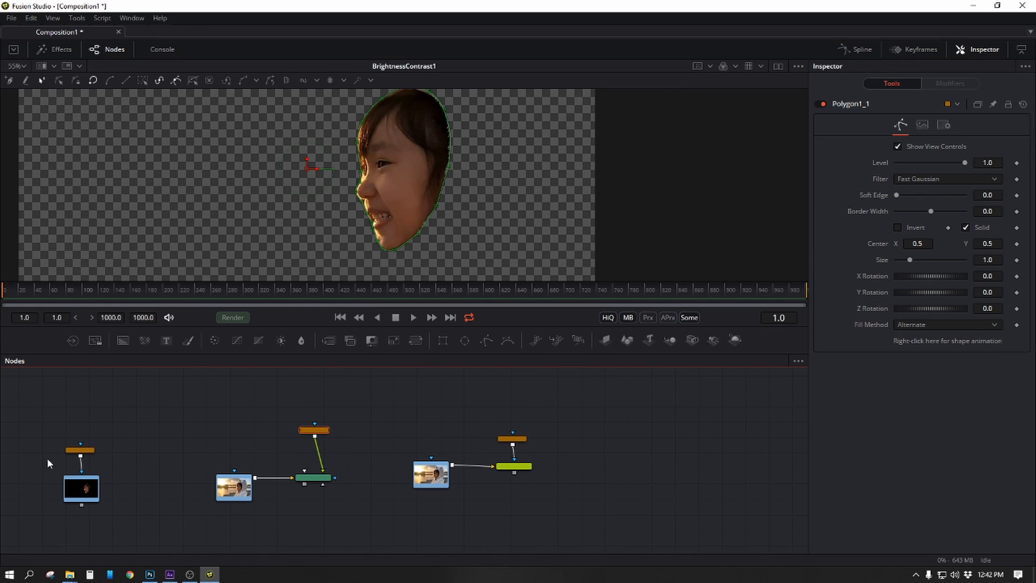
# Step: Move the directly masked Unicorn.jpg loader and its Polygon closer to the Matte Control branch
pyautogui.moveTo(129, 419); pyautogui.dragTo(20, 514)
pyautogui.moveTo(92, 488); pyautogui.dragTo(167, 479)
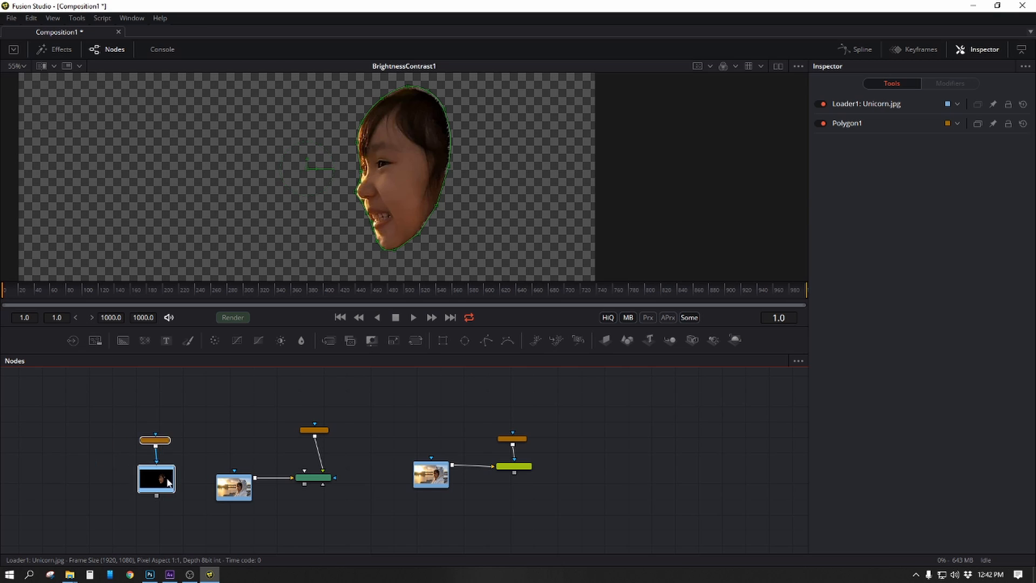
pyautogui.click(168, 482)
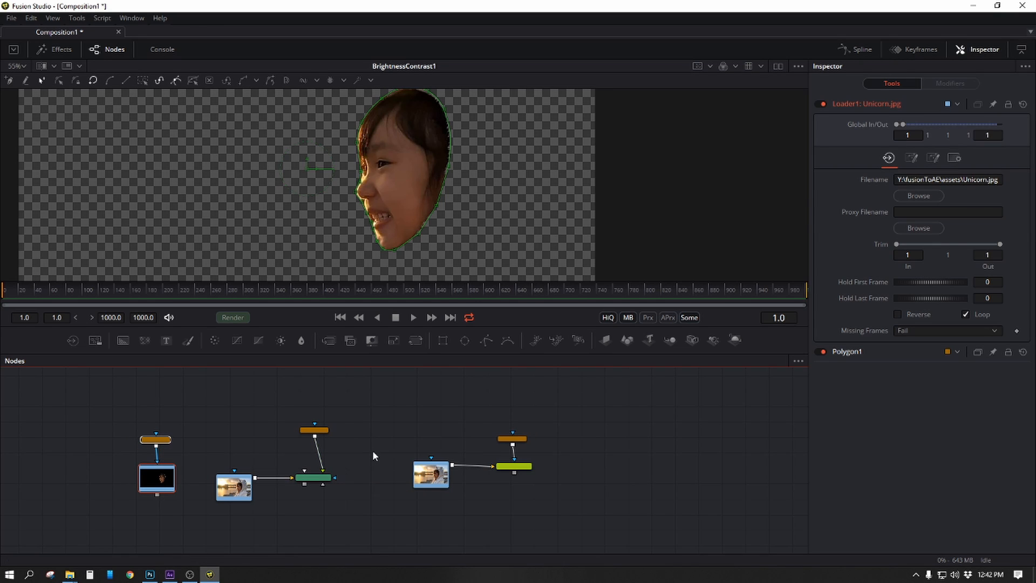
pyautogui.moveTo(401, 413); pyautogui.dragTo(362, 452)
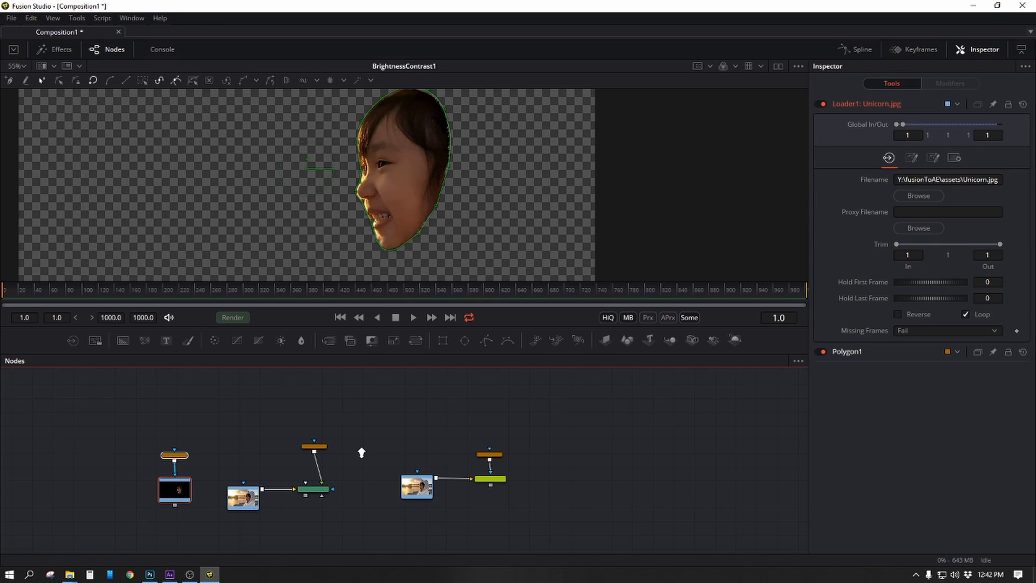
pyautogui.moveTo(437, 426); pyautogui.dragTo(436, 424)
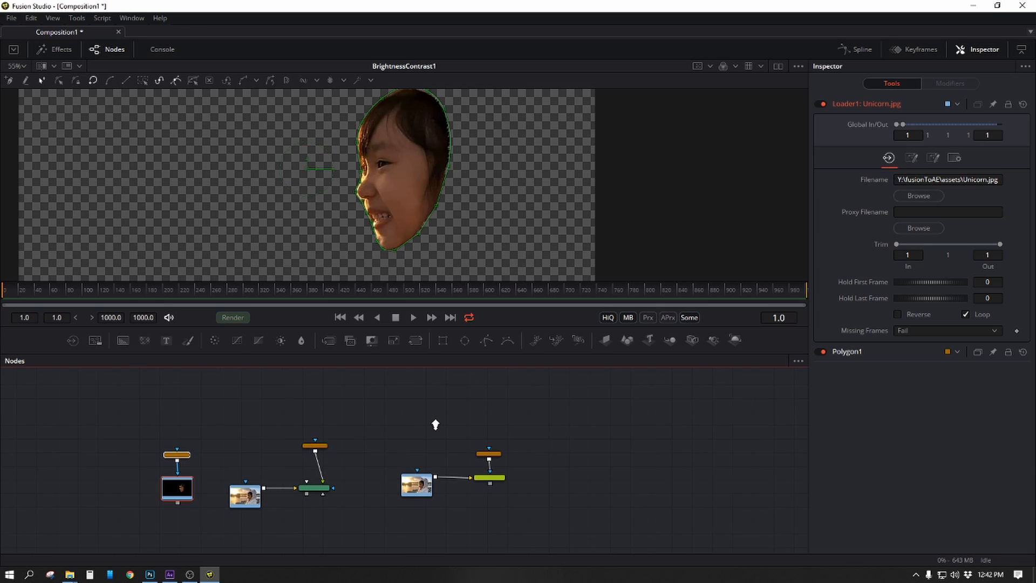
# Step: Move the Brightness/Contrast branch just below the Matte Control branch and reposition Matte Control's loader slightly lower
pyautogui.moveTo(594, 435); pyautogui.dragTo(378, 524)
pyautogui.moveTo(418, 485); pyautogui.dragTo(342, 530)
pyautogui.moveTo(429, 455); pyautogui.dragTo(416, 453)
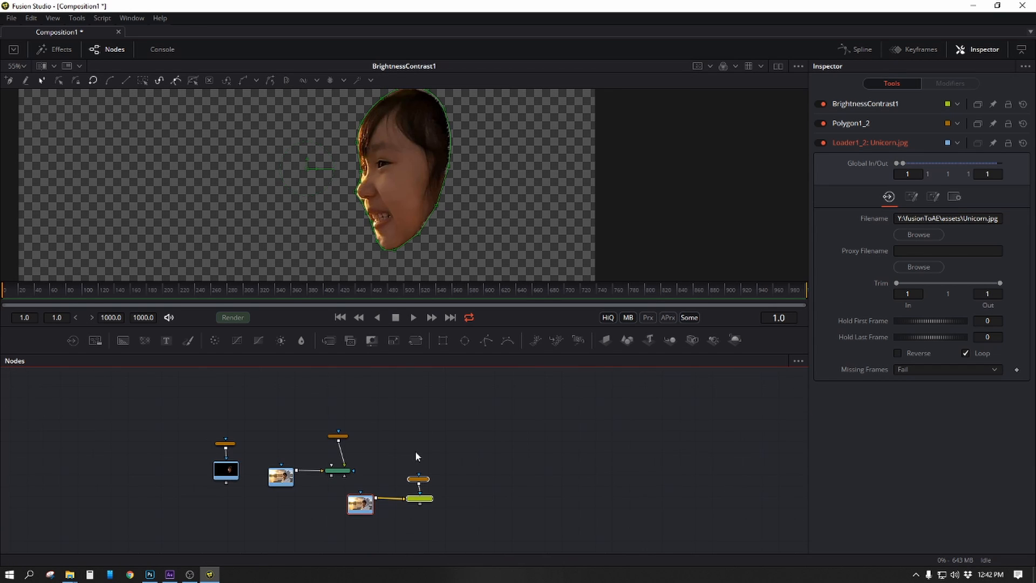
pyautogui.moveTo(275, 476); pyautogui.dragTo(496, 402)
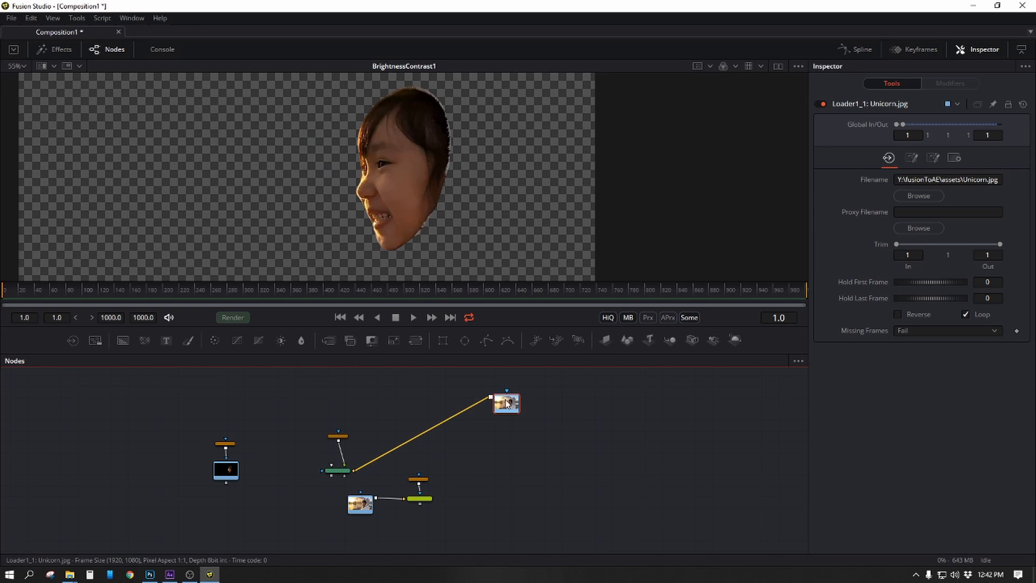
pyautogui.moveTo(506, 403); pyautogui.dragTo(288, 488)
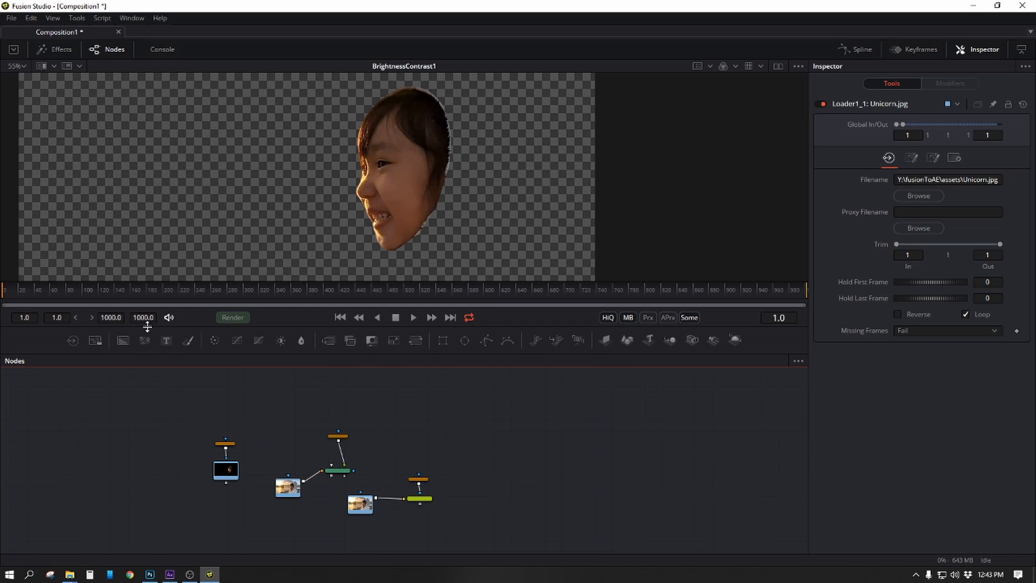
# Step: Add a Background node away from the masked branches and show the whole frame in the viewer
pyautogui.moveTo(122, 344); pyautogui.dragTo(494, 412)
pyautogui.press('1')
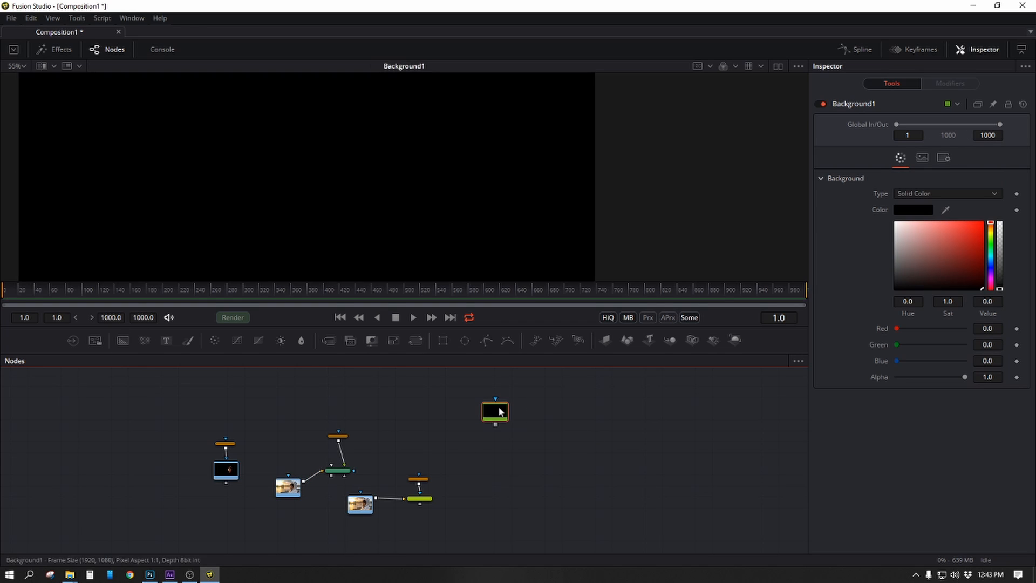
pyautogui.scroll(-10, 469, 180)
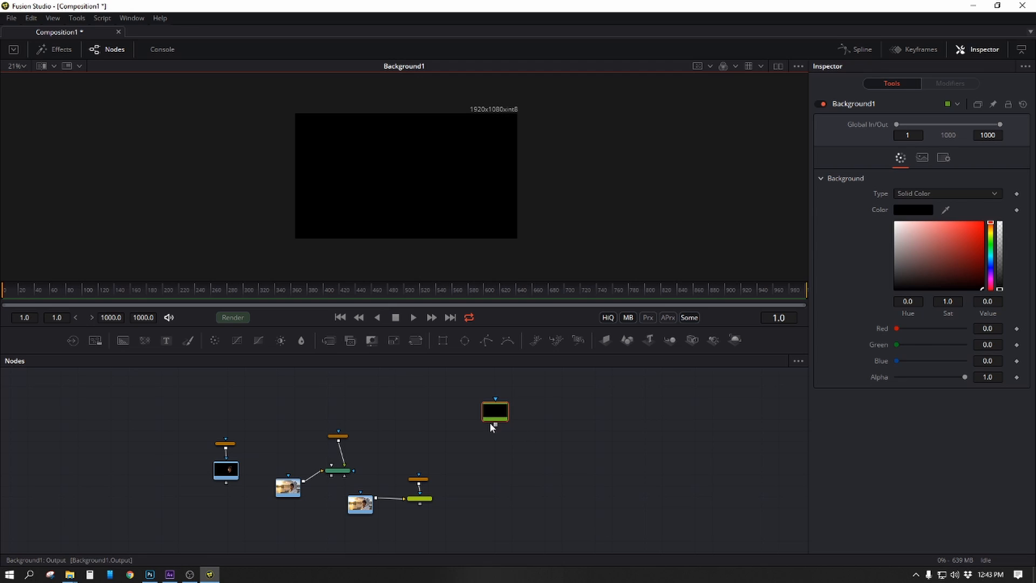
pyautogui.moveTo(495, 414); pyautogui.dragTo(516, 400)
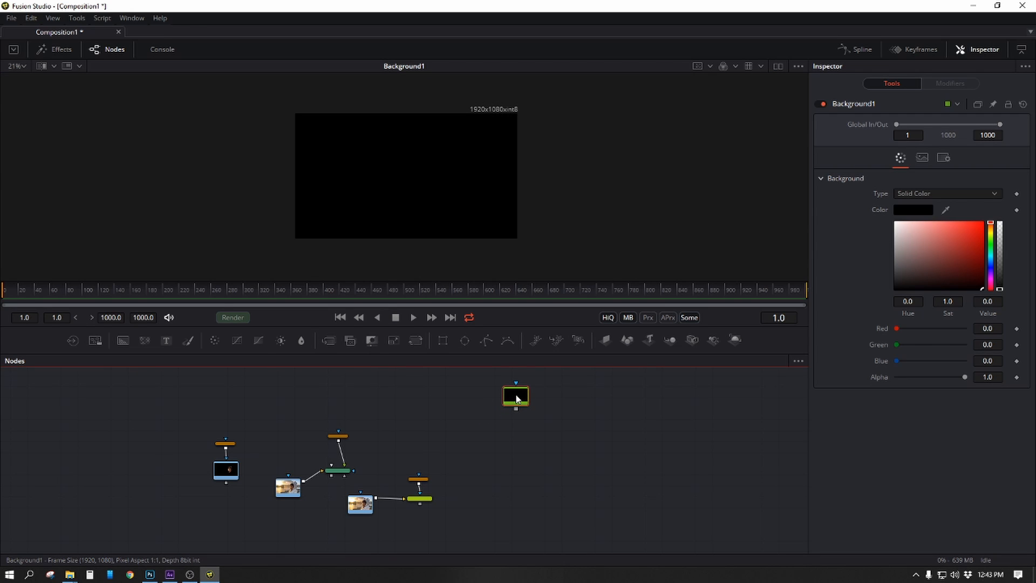
pyautogui.scroll(2, 516, 396)
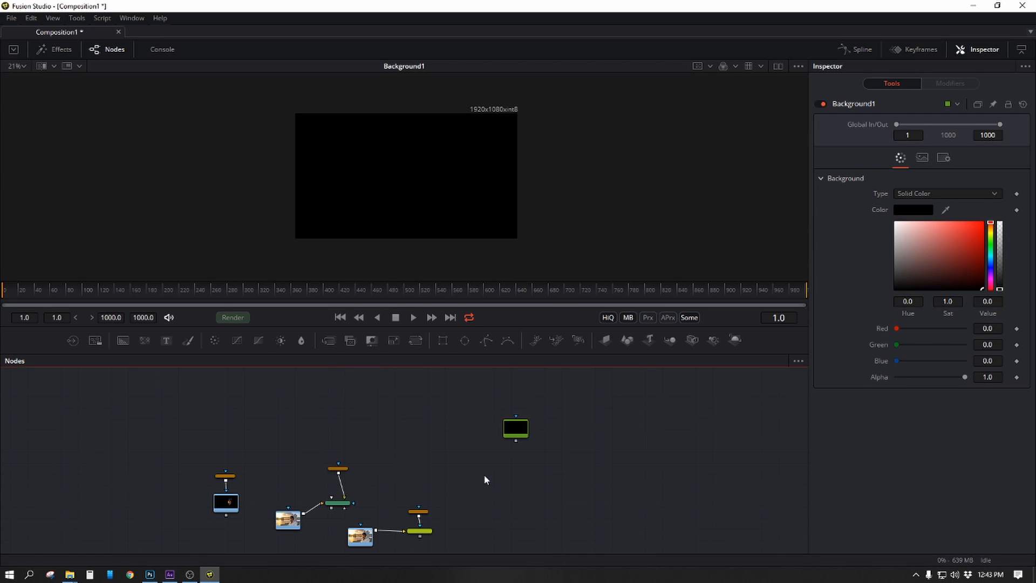
# Step: Add a Merge node below the Background and connect the Background to its background input
pyautogui.press('m')
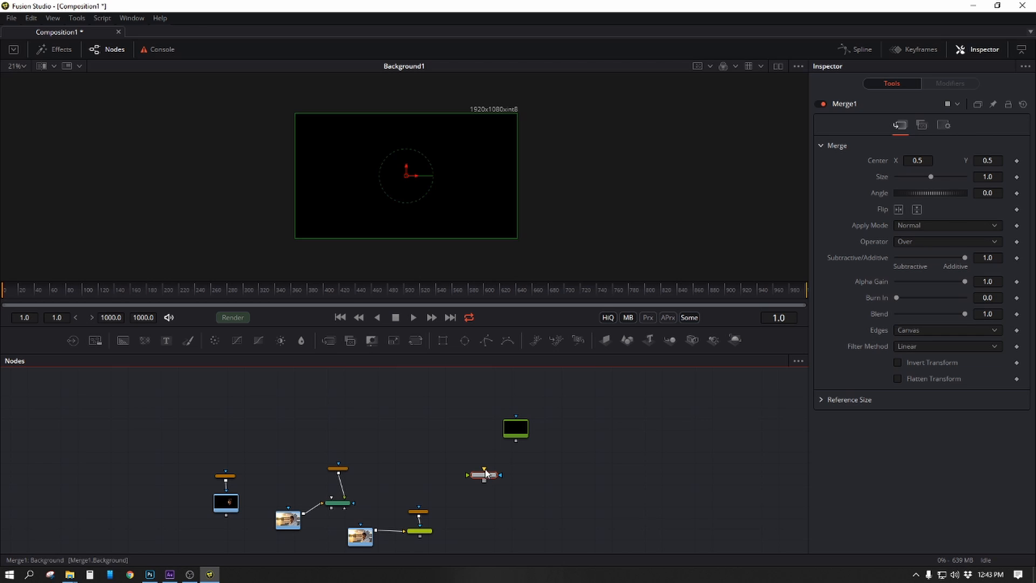
pyautogui.moveTo(485, 469); pyautogui.dragTo(517, 442)
pyautogui.moveTo(492, 477); pyautogui.dragTo(522, 480)
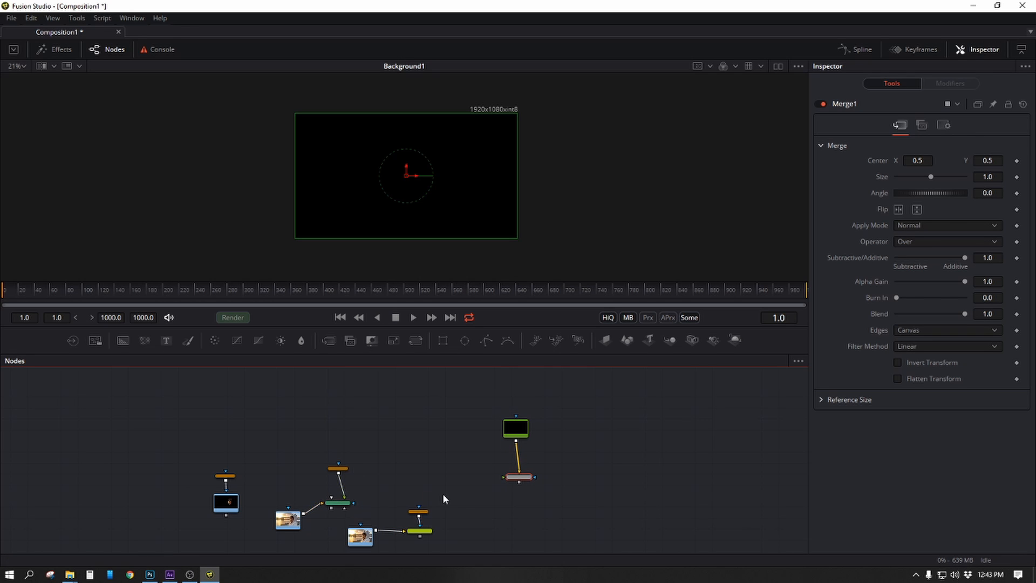
# Step: Connect the Brightness/Contrast branch to Merge's foreground input, tidy its placement and show Merge in the viewer
pyautogui.moveTo(443, 493); pyautogui.dragTo(381, 516)
pyautogui.moveTo(455, 494); pyautogui.dragTo(547, 484)
pyautogui.click(484, 491)
pyautogui.press('1')
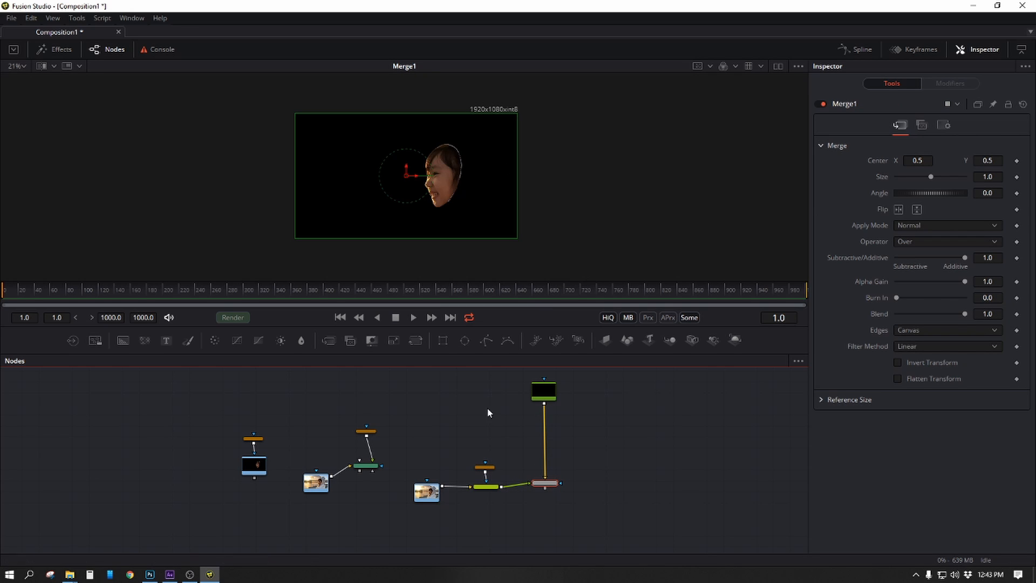
# Step: Try out the Background's solid colour behind the masked face and return it to black
pyautogui.moveTo(400, 512); pyautogui.dragTo(496, 457)
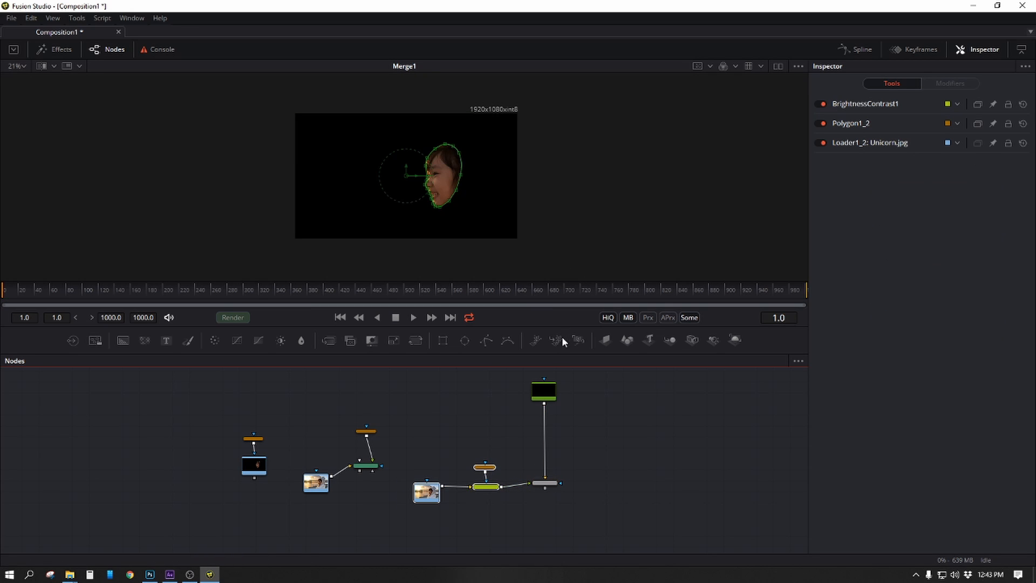
pyautogui.click(552, 392)
pyautogui.moveTo(929, 244); pyautogui.dragTo(982, 290)
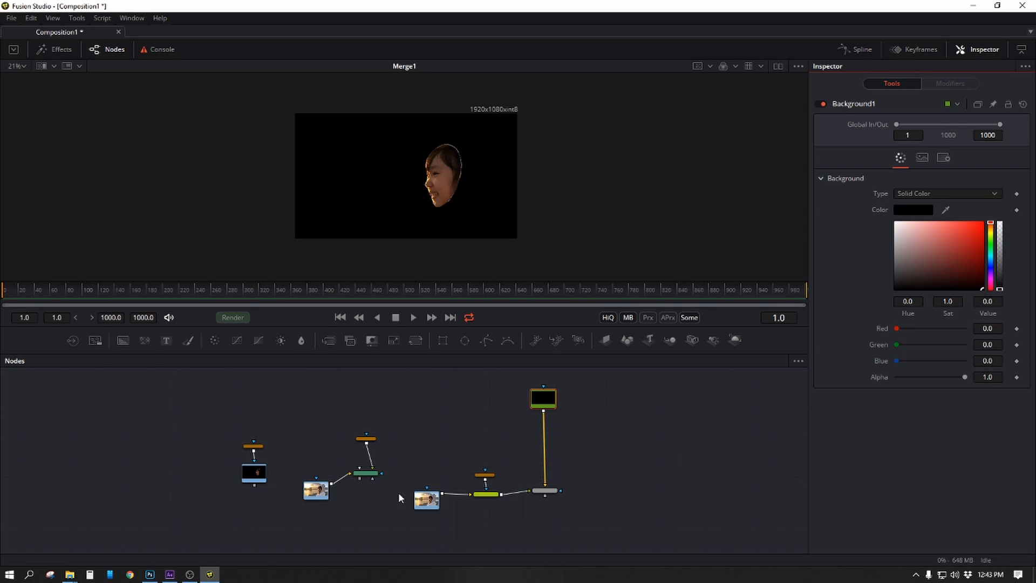
# Step: Move the whole Brightness/Contrast branch slightly up so it lines up with Merge
pyautogui.moveTo(404, 442); pyautogui.dragTo(500, 540)
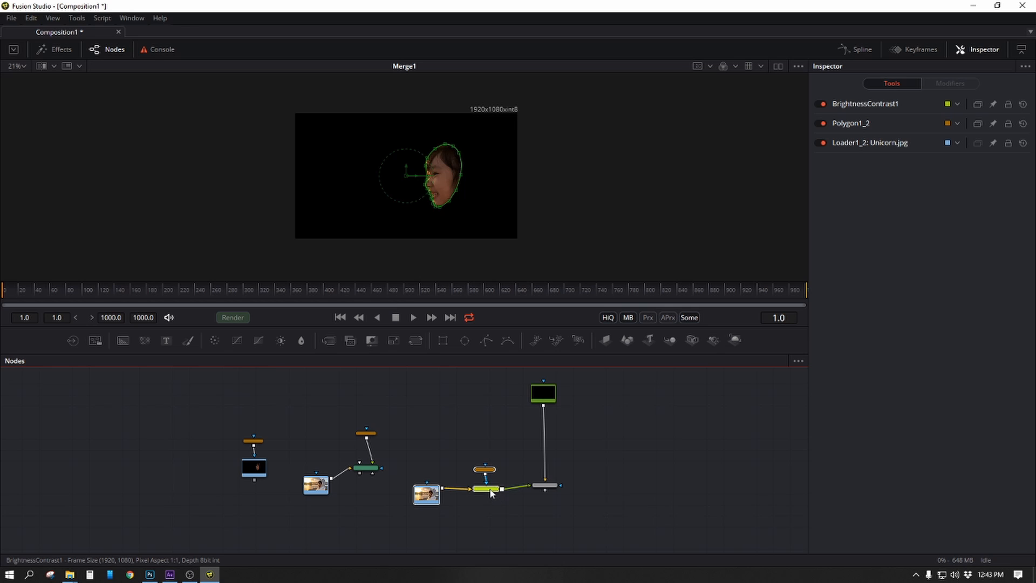
pyautogui.moveTo(491, 492); pyautogui.dragTo(494, 487)
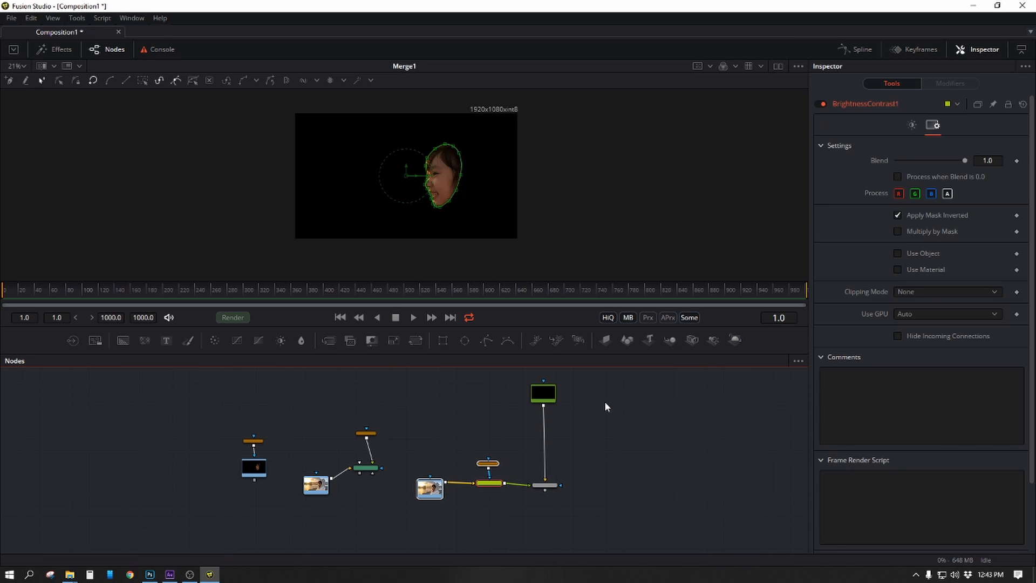
# Step: Move the Background node from above Merge to directly below it
pyautogui.click(546, 394)
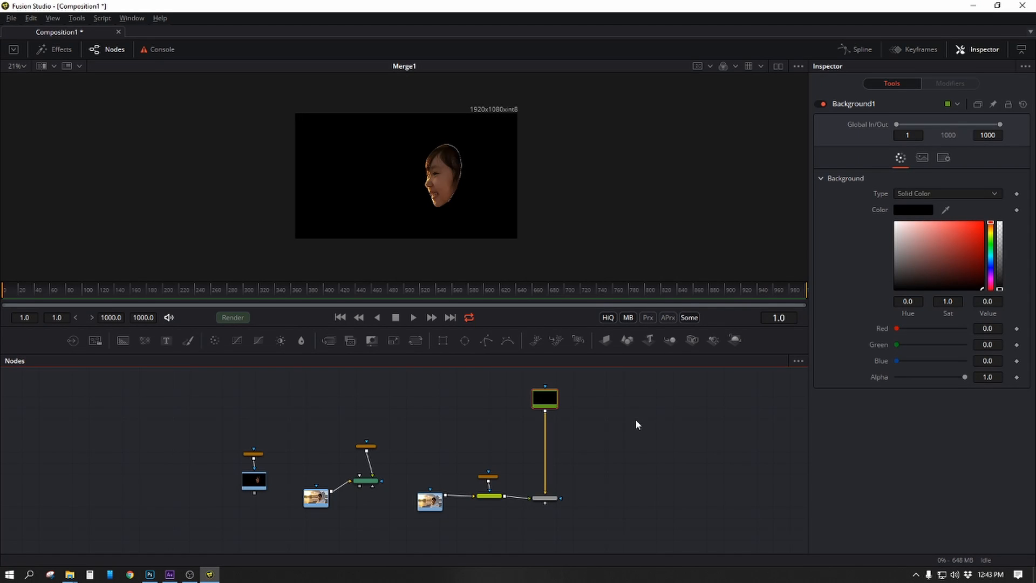
pyautogui.scroll(-2, 636, 419)
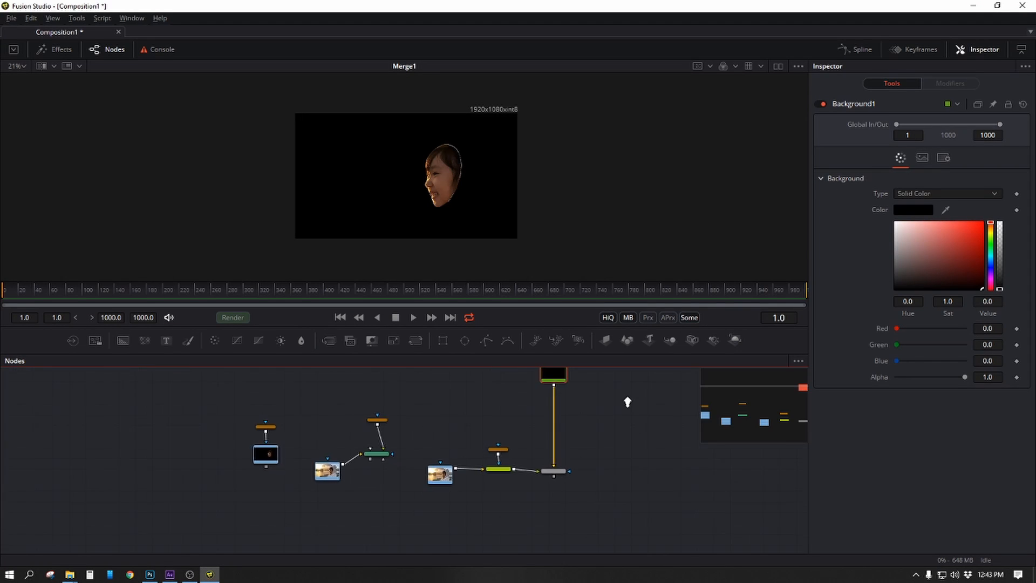
pyautogui.scroll(-3, 627, 402)
pyautogui.moveTo(585, 419); pyautogui.dragTo(420, 423)
pyautogui.scroll(-1, 421, 423)
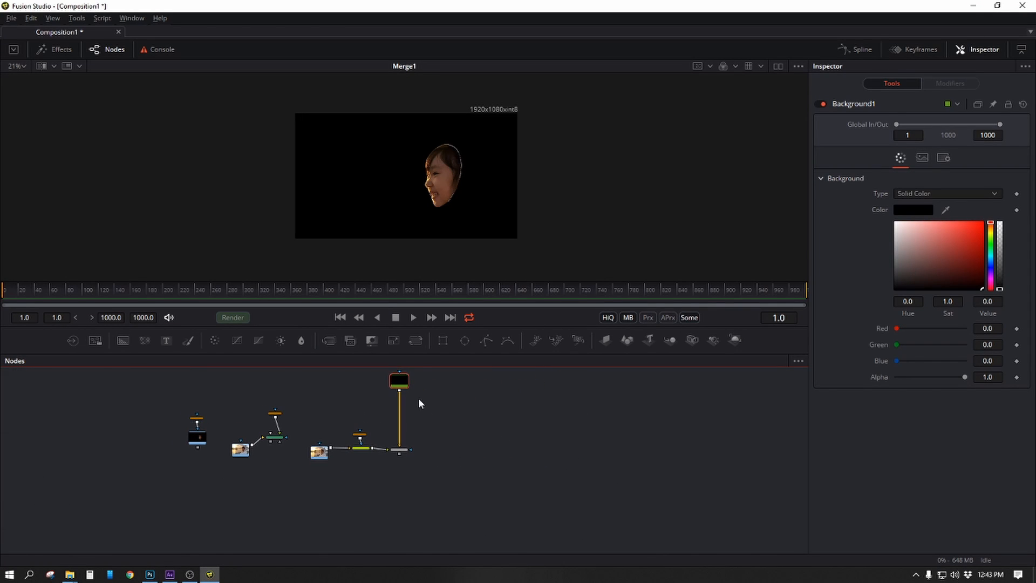
pyautogui.moveTo(399, 381); pyautogui.dragTo(400, 535)
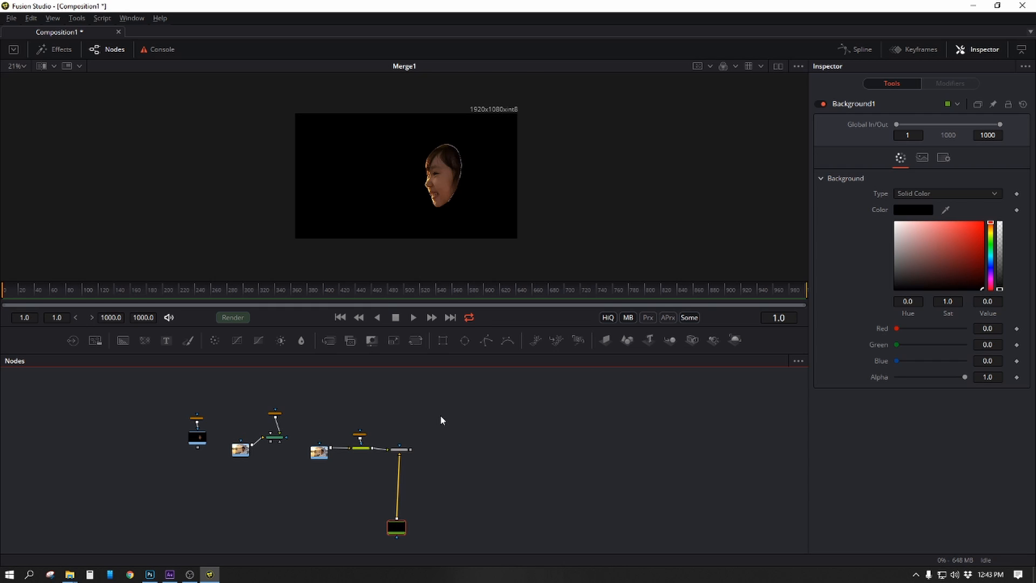
# Step: Move the Background node from below Merge to directly above it, keeping the two nodes lined up
pyautogui.moveTo(397, 530); pyautogui.dragTo(395, 369)
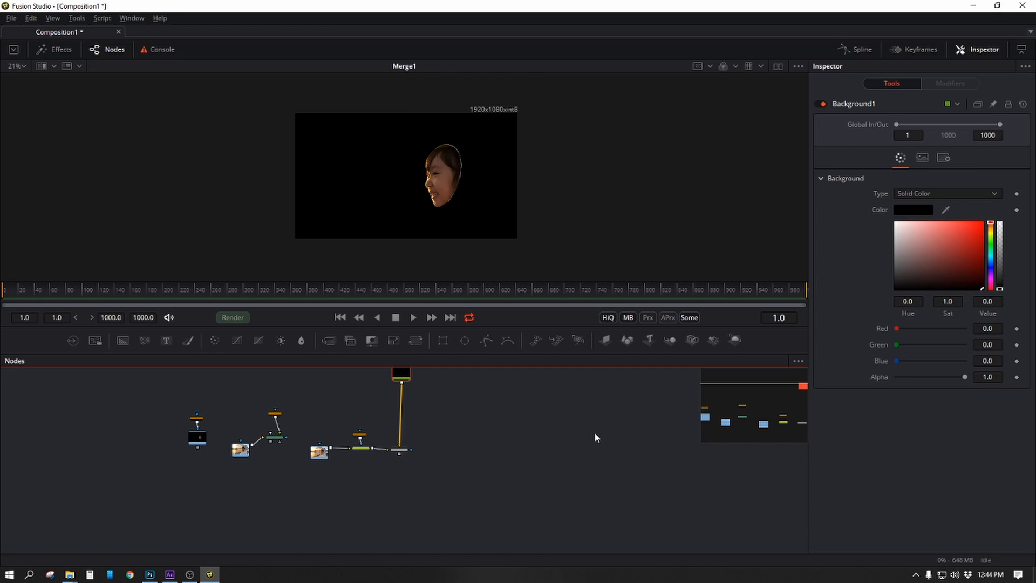
pyautogui.click(543, 419)
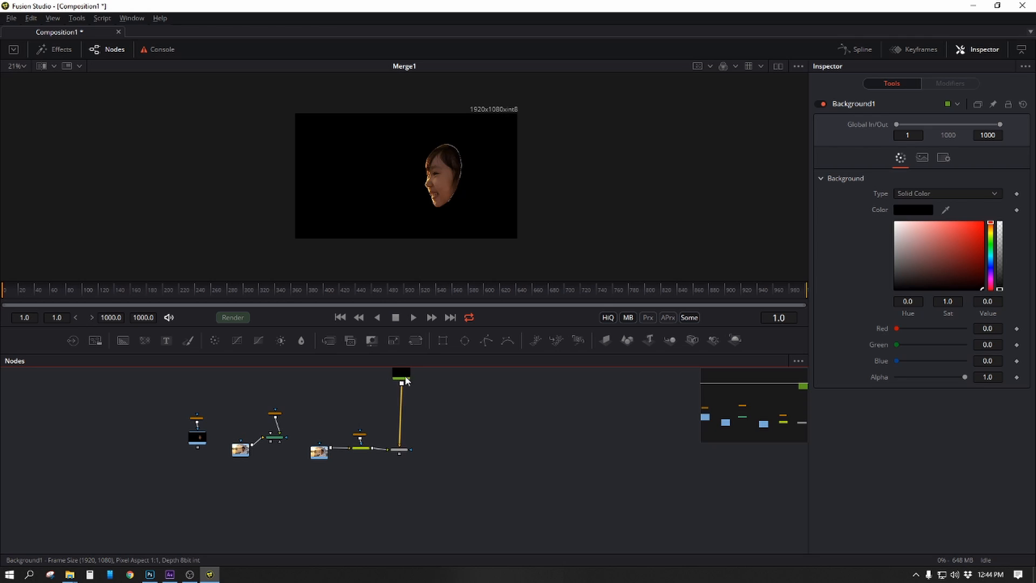
pyautogui.moveTo(405, 374); pyautogui.dragTo(403, 383)
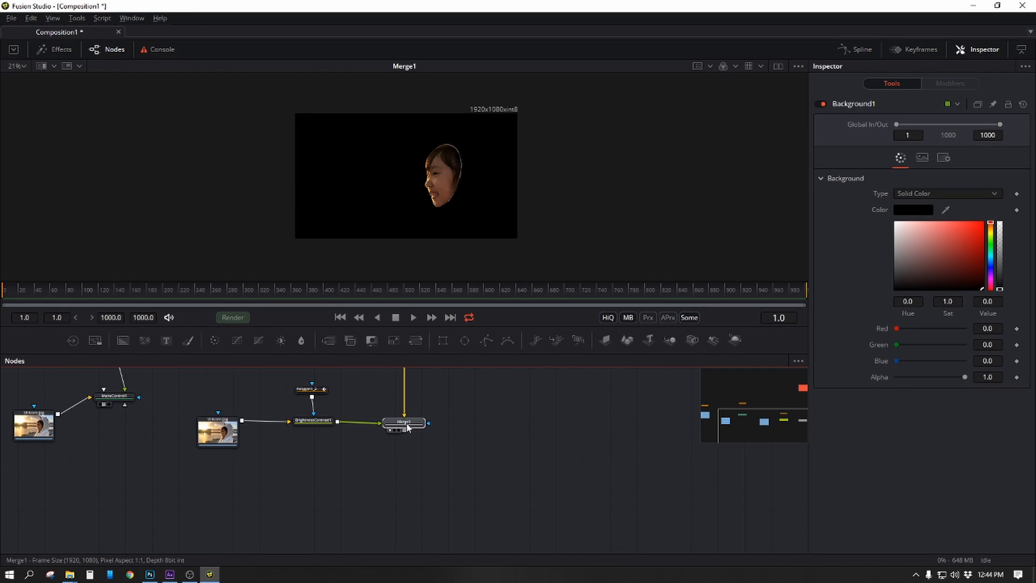
pyautogui.click(384, 425)
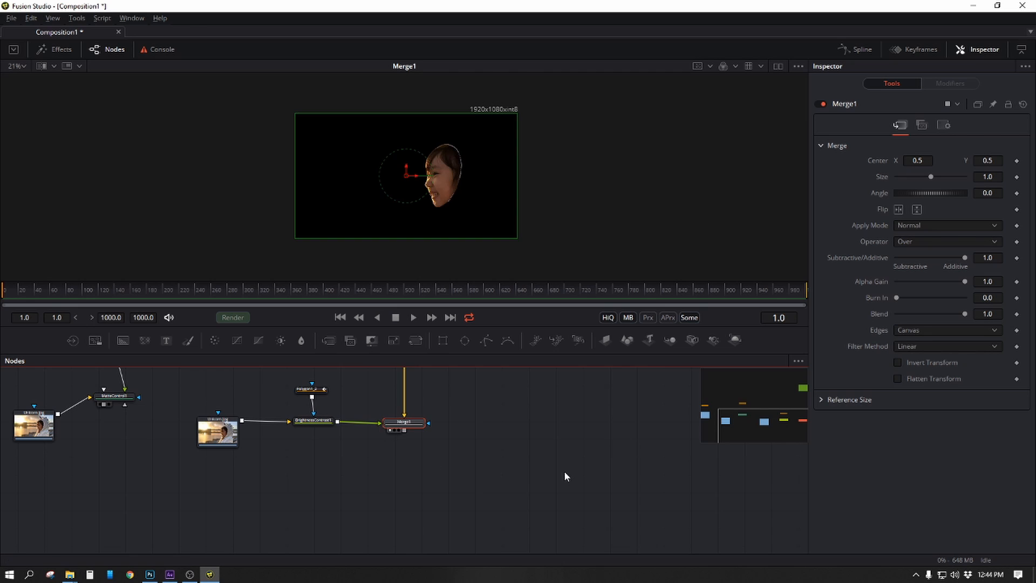
pyautogui.scroll(-2, 565, 474)
pyautogui.moveTo(459, 435); pyautogui.dragTo(498, 424)
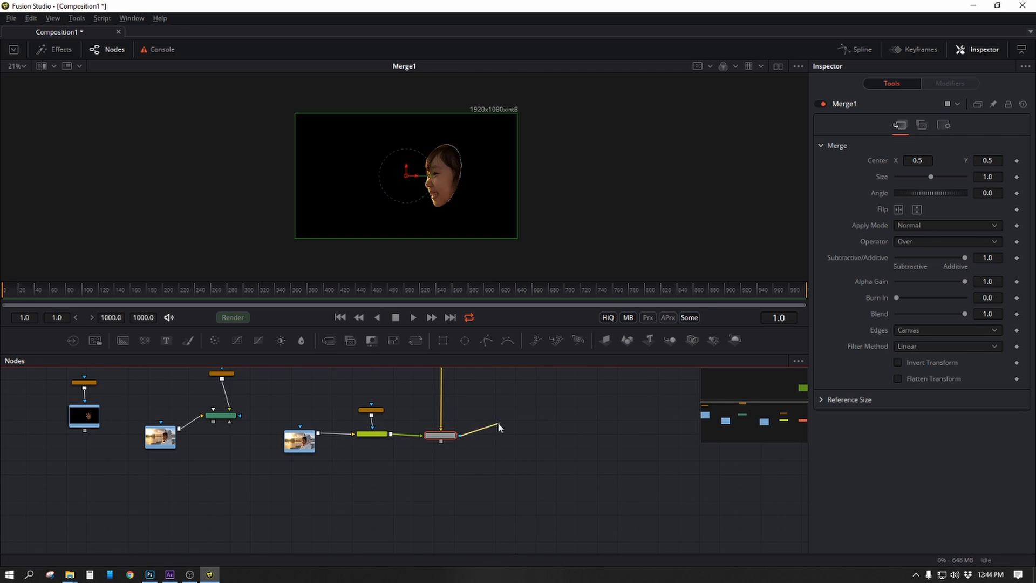
pyautogui.moveTo(415, 494); pyautogui.dragTo(352, 491)
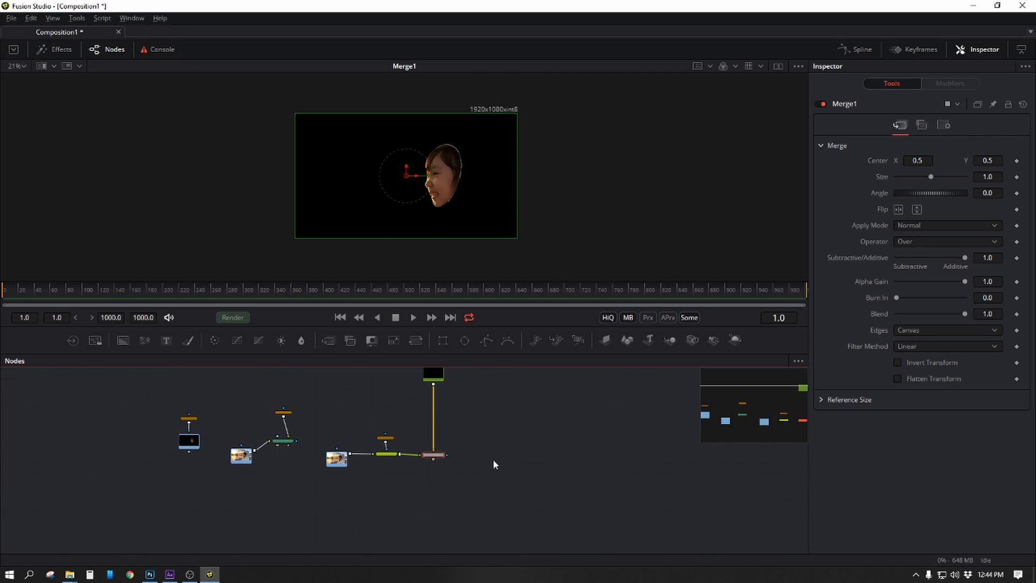
pyautogui.moveTo(493, 459); pyautogui.dragTo(449, 464)
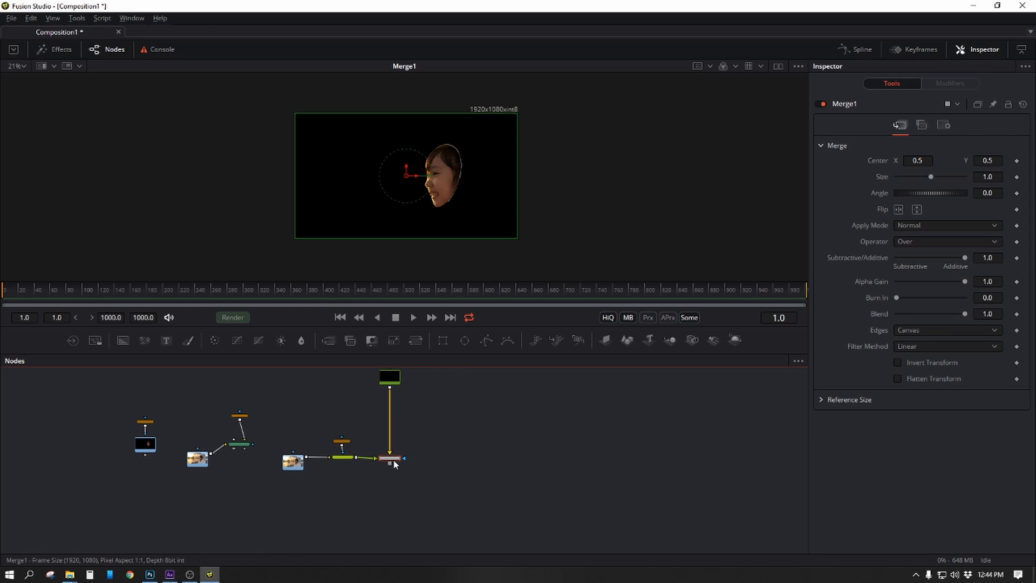
pyautogui.moveTo(392, 462); pyautogui.dragTo(393, 464)
# Step: Add a second Merge node directly below the first one, taking the first Merge's output as its background
pyautogui.click(415, 504)
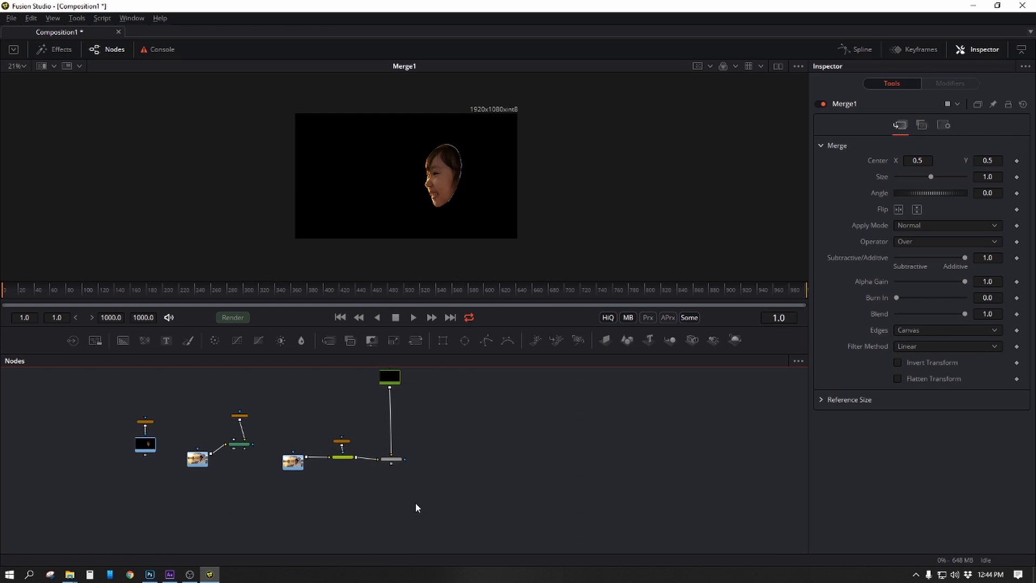
pyautogui.press('m')
pyautogui.click(417, 503)
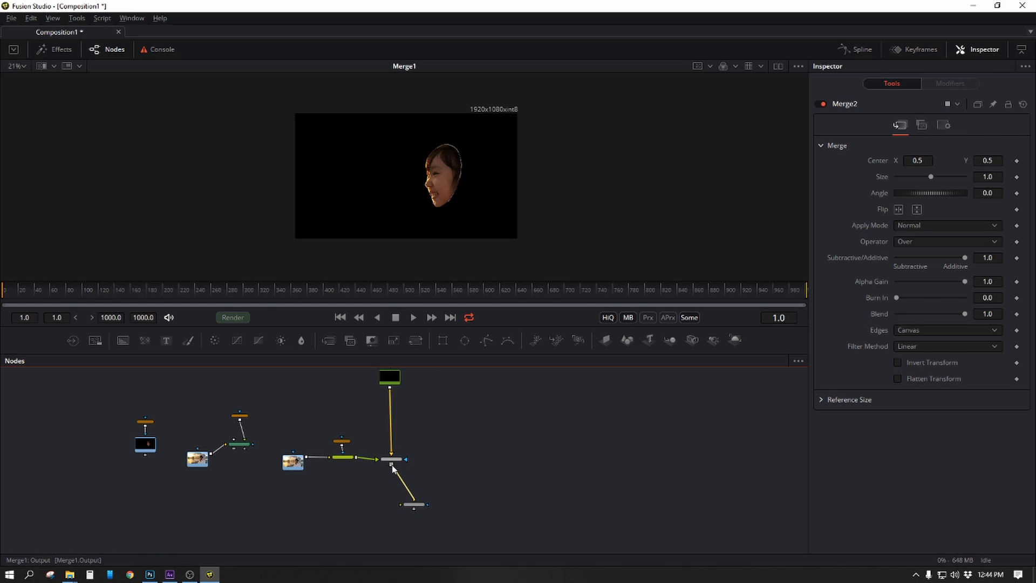
pyautogui.moveTo(391, 465); pyautogui.dragTo(391, 514)
# Step: Move the Matte Control branch down beside the second Merge and connect it to that Merge's foreground input
pyautogui.moveTo(174, 486); pyautogui.dragTo(256, 410)
pyautogui.moveTo(241, 450); pyautogui.dragTo(375, 512)
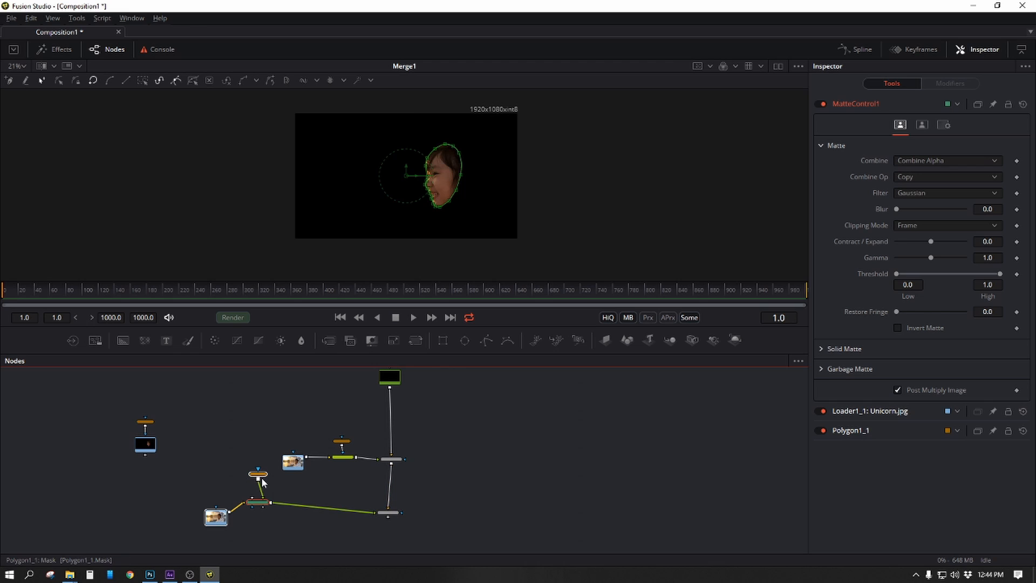
pyautogui.press('Delete')
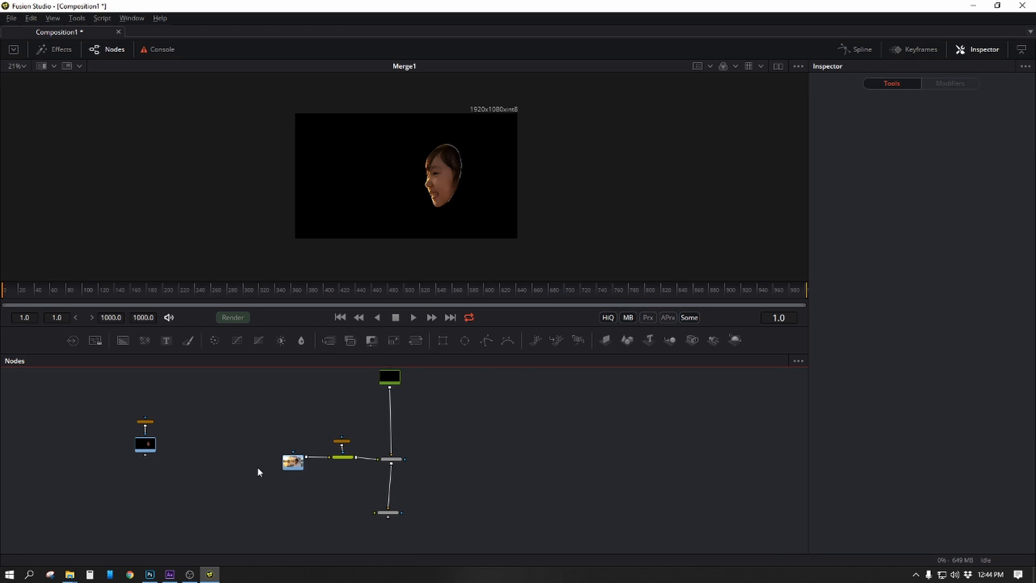
pyautogui.hotkey('ctrl', 'z')
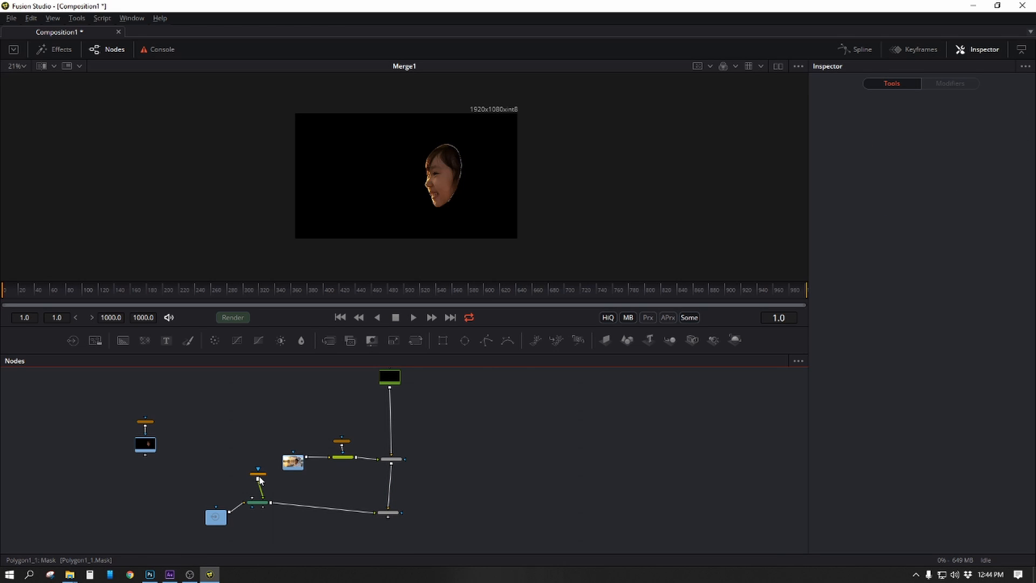
# Step: Replace Matte Control's polygon with a new four-sided Polygon mask drawn across the lower part of the frame
pyautogui.click(259, 475)
pyautogui.press('Delete')
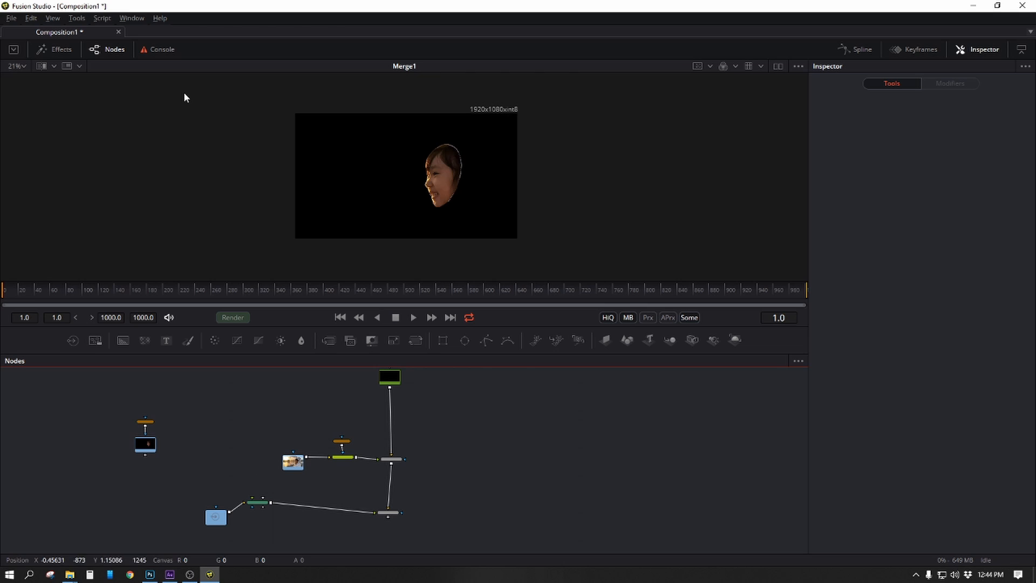
pyautogui.click(486, 341)
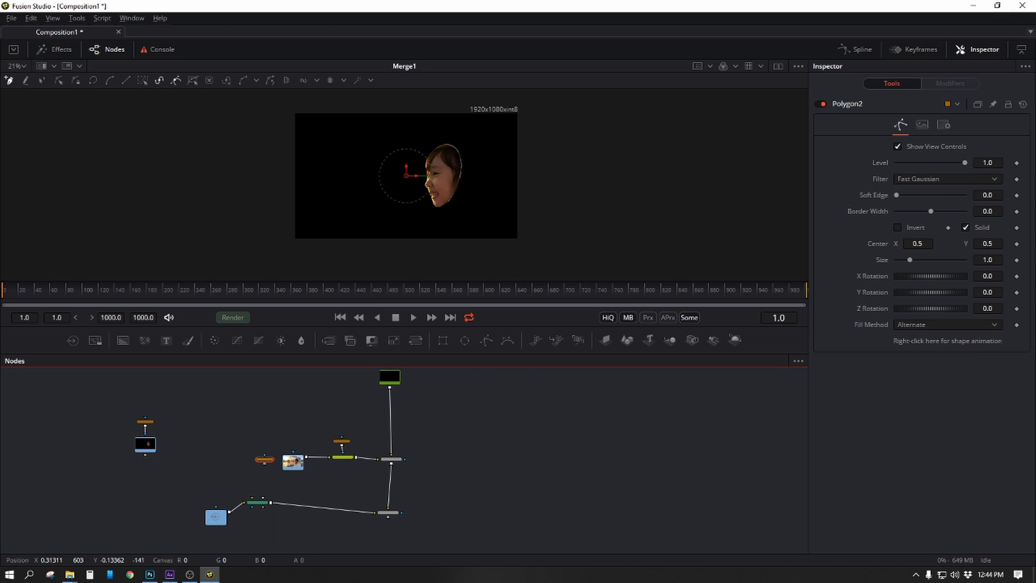
pyautogui.click(347, 184)
pyautogui.click(485, 188)
pyautogui.click(485, 229)
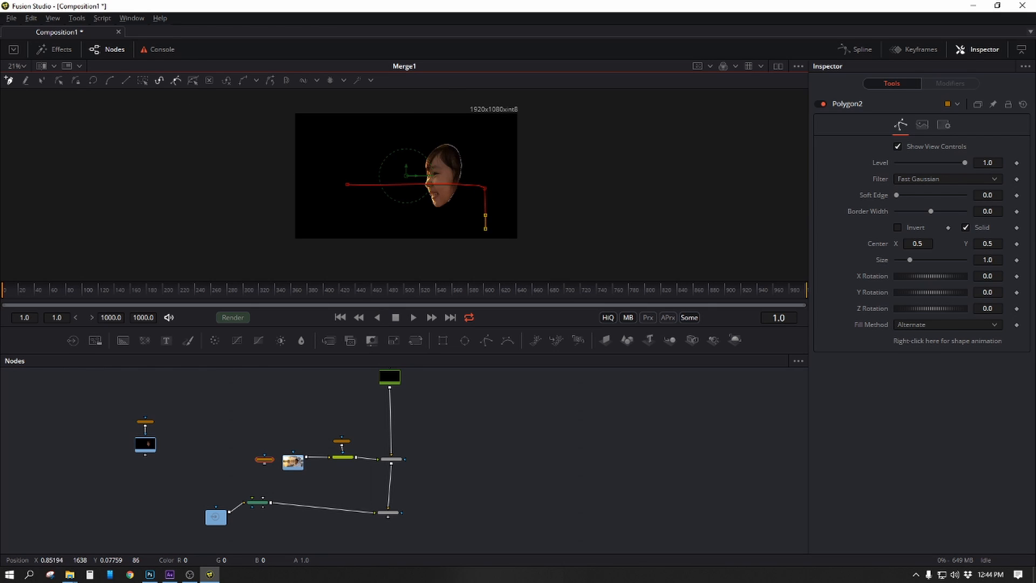
pyautogui.click(397, 222)
pyautogui.click(354, 220)
pyautogui.click(347, 185)
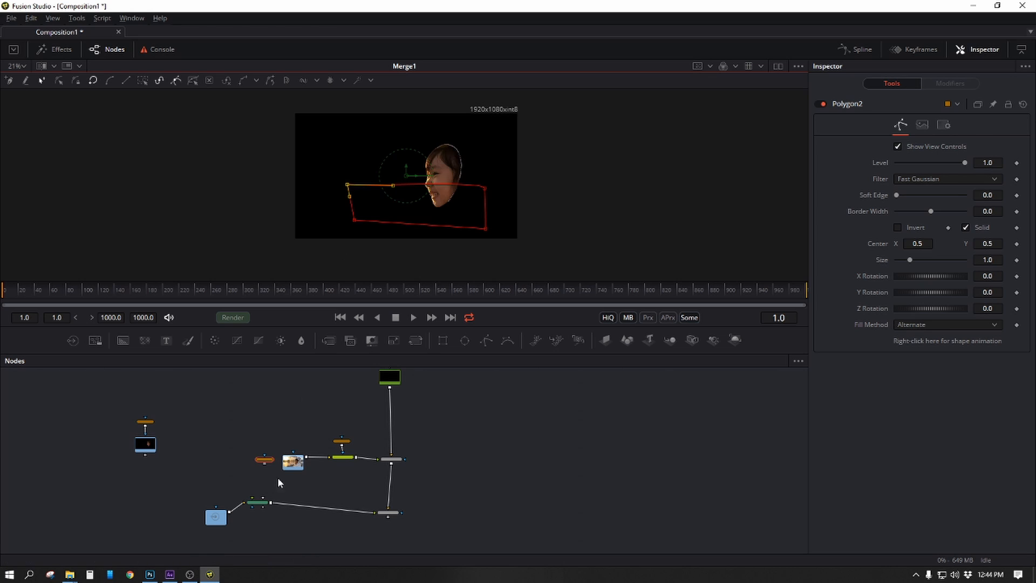
pyautogui.moveTo(253, 499)
pyautogui.mouseDown()
pyautogui.moveTo(266, 470)
pyautogui.moveTo(258, 486)
pyautogui.mouseUp()
# Step: Show the second Merge in the viewer and select the Unicorn.jpg loader that feeds Matte Control
pyautogui.click(398, 515)
pyautogui.moveTo(399, 515); pyautogui.dragTo(400, 516)
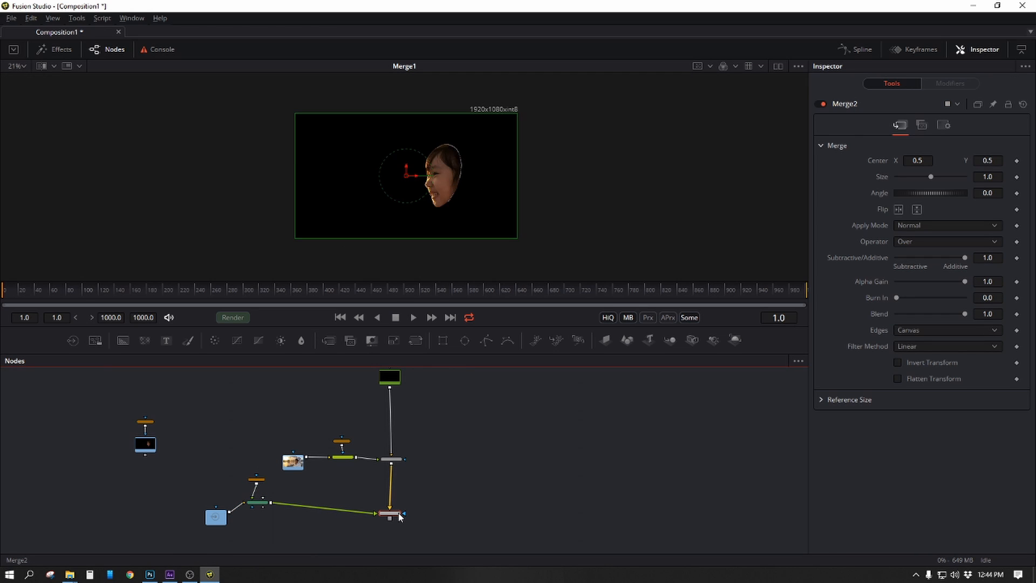
pyautogui.moveTo(413, 471); pyautogui.dragTo(646, 458)
pyautogui.moveTo(365, 488); pyautogui.dragTo(419, 413)
pyautogui.press('1')
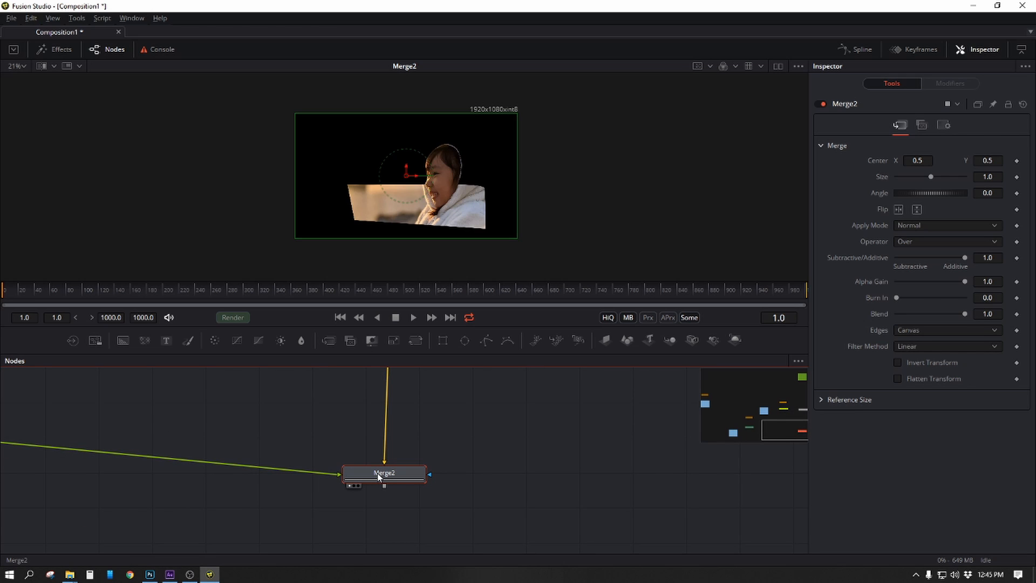
pyautogui.moveTo(326, 423); pyautogui.dragTo(507, 514)
pyautogui.scroll(-3, 508, 514)
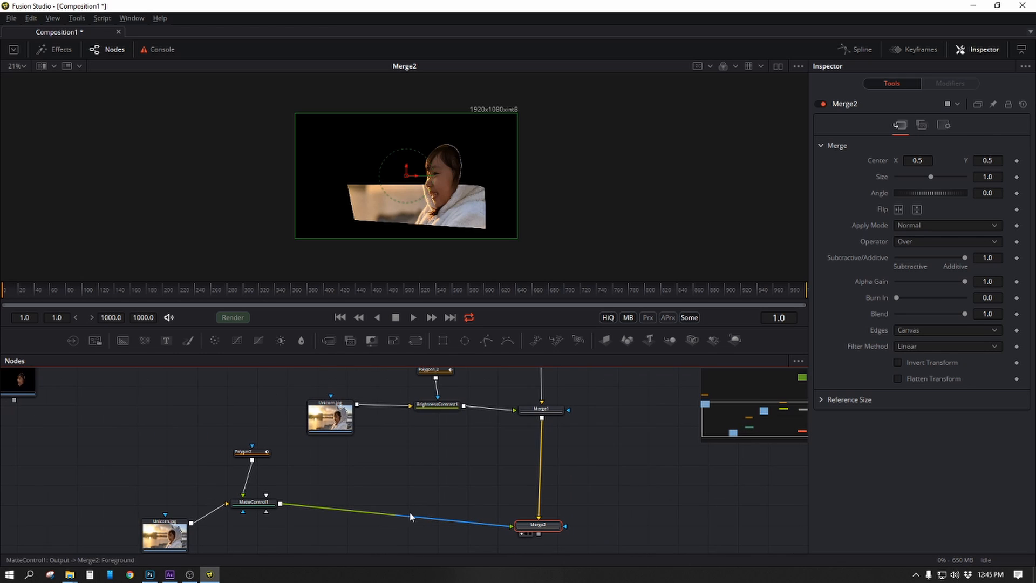
pyautogui.click(164, 505)
pyautogui.scroll(-3, 461, 451)
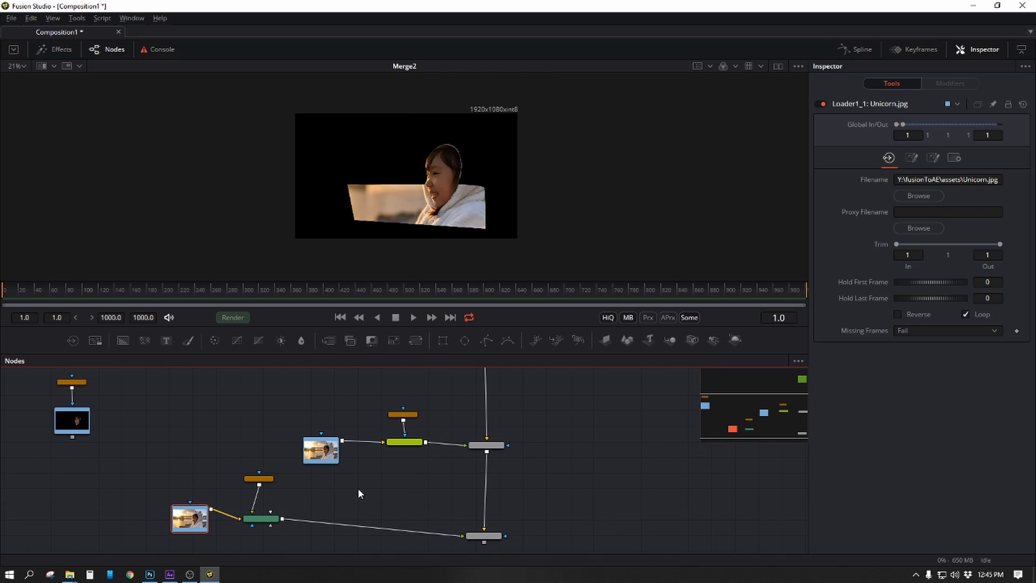
pyautogui.click(372, 472)
pyautogui.press('b')
pyautogui.moveTo(373, 471); pyautogui.dragTo(372, 441)
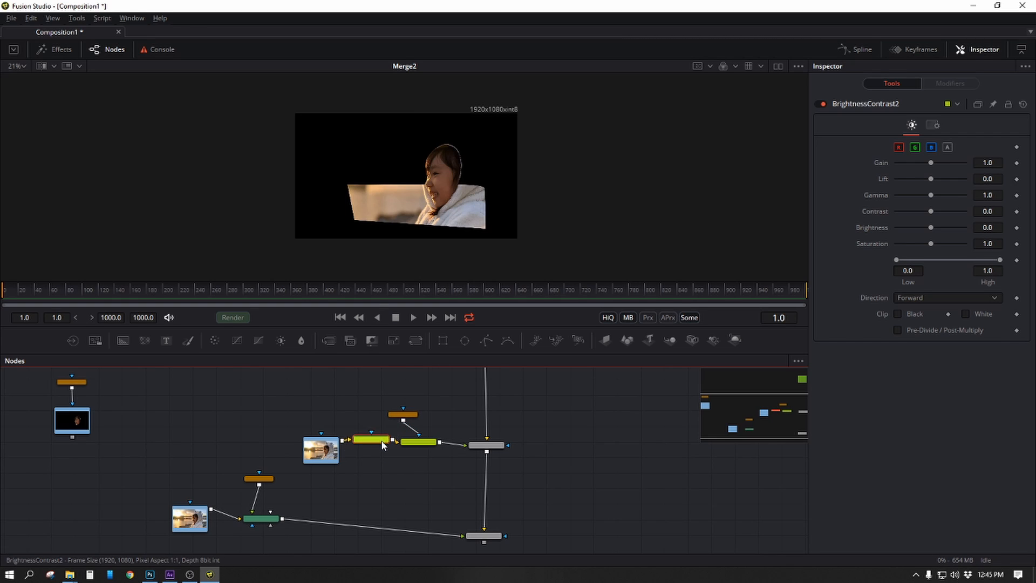
pyautogui.scroll(2, 408, 471)
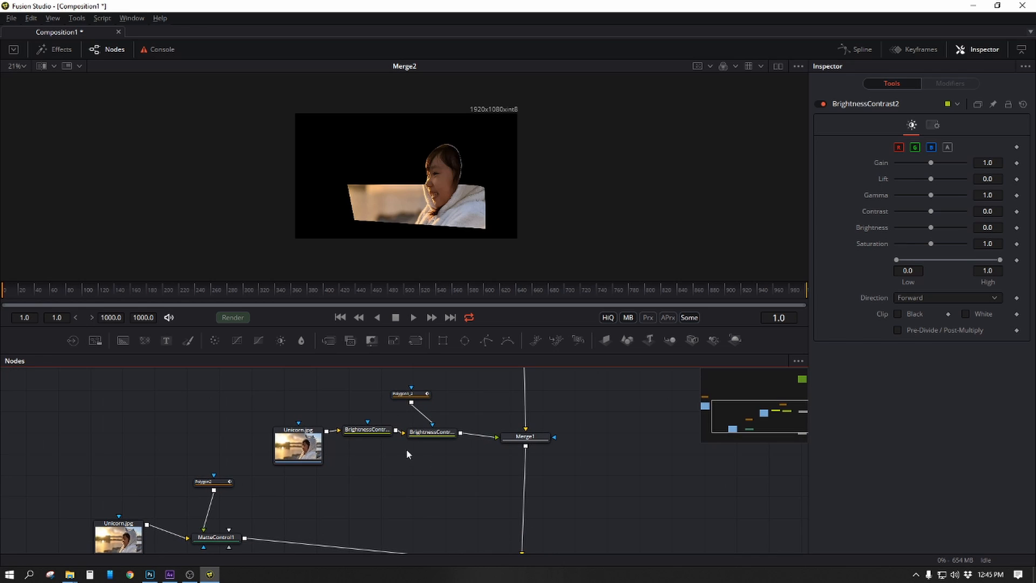
pyautogui.press('Delete')
# Step: Insert a Color Corrector between the Unicorn.jpg loader and Brightness/Contrast and tint it red at strength 1.0
pyautogui.hotkey('ctrl', 'v')
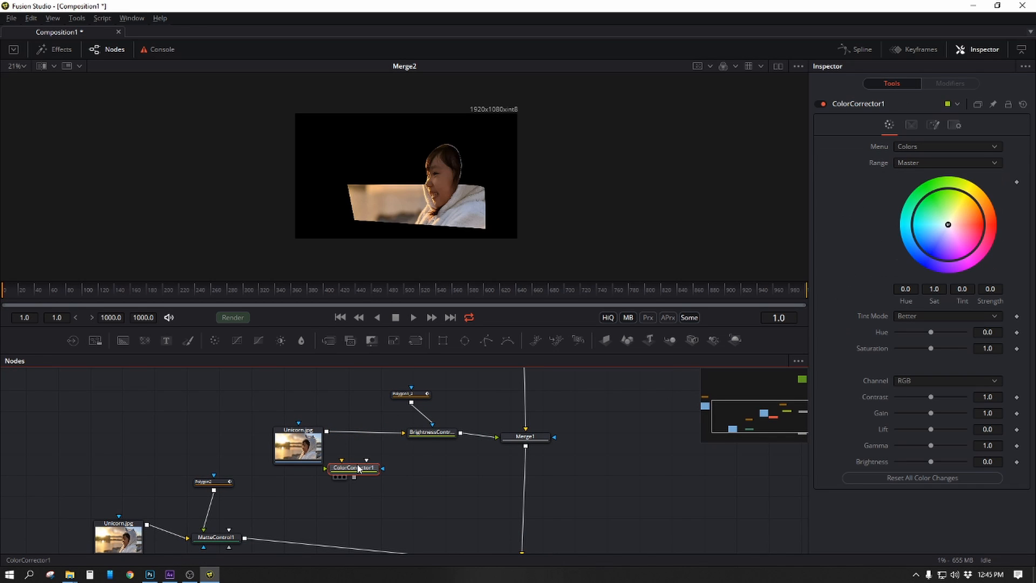
pyautogui.moveTo(359, 471); pyautogui.dragTo(378, 434)
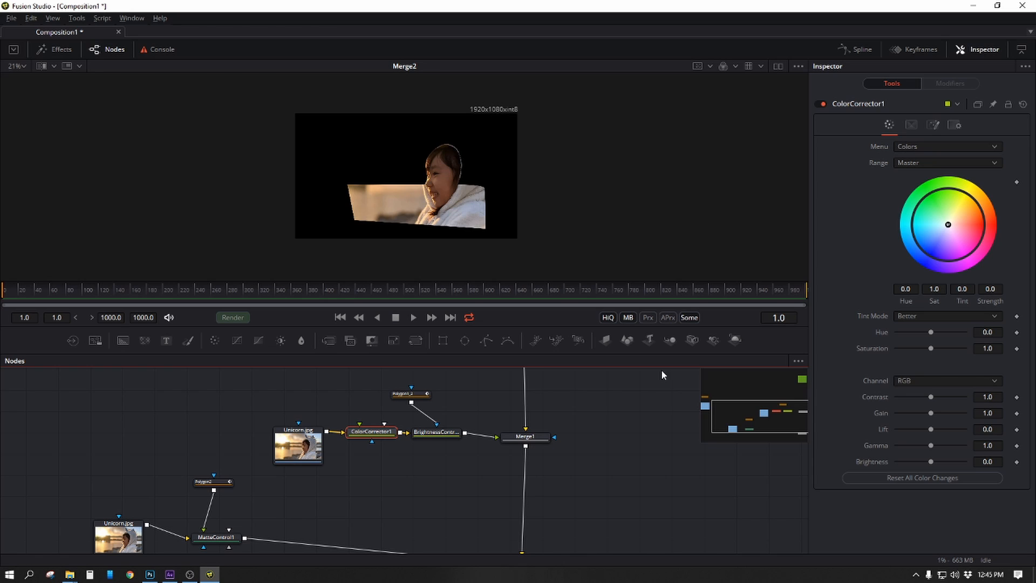
pyautogui.moveTo(977, 238); pyautogui.dragTo(987, 223)
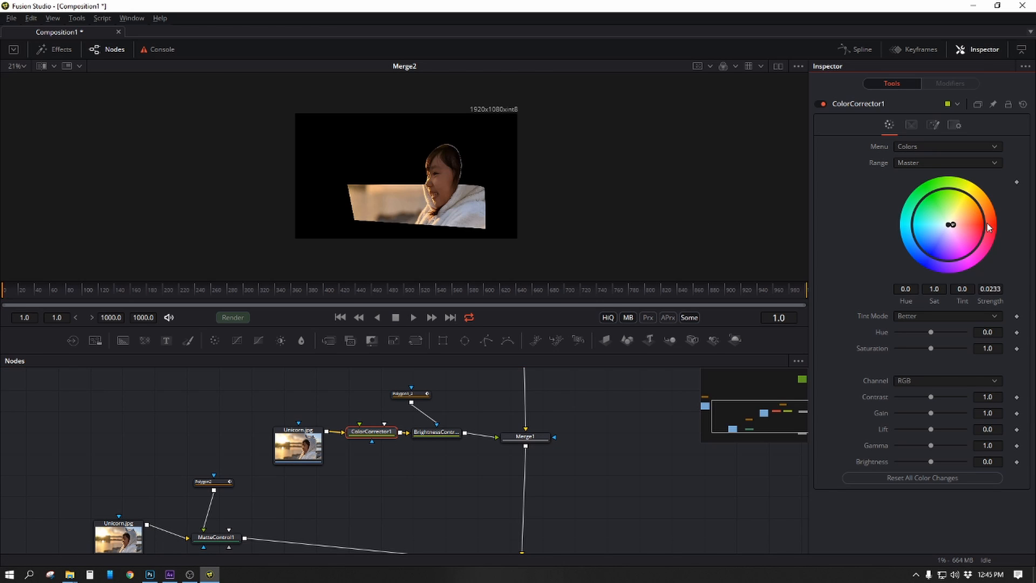
pyautogui.scroll(1, 455, 187)
pyautogui.scroll(1, 455, 187)
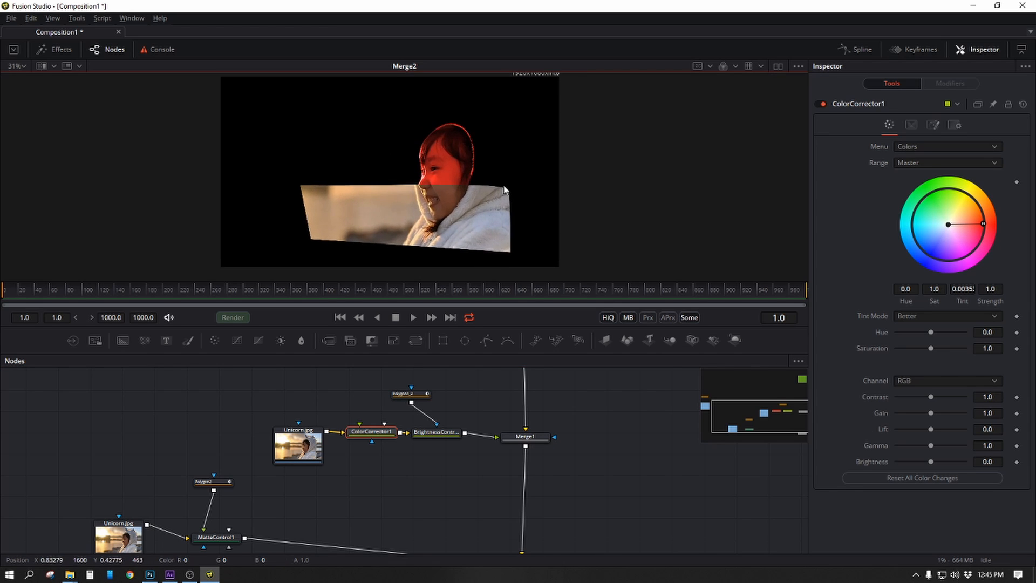
# Step: Select Matte Control's polygon mask to display its outline in the viewer
pyautogui.scroll(-3, 529, 435)
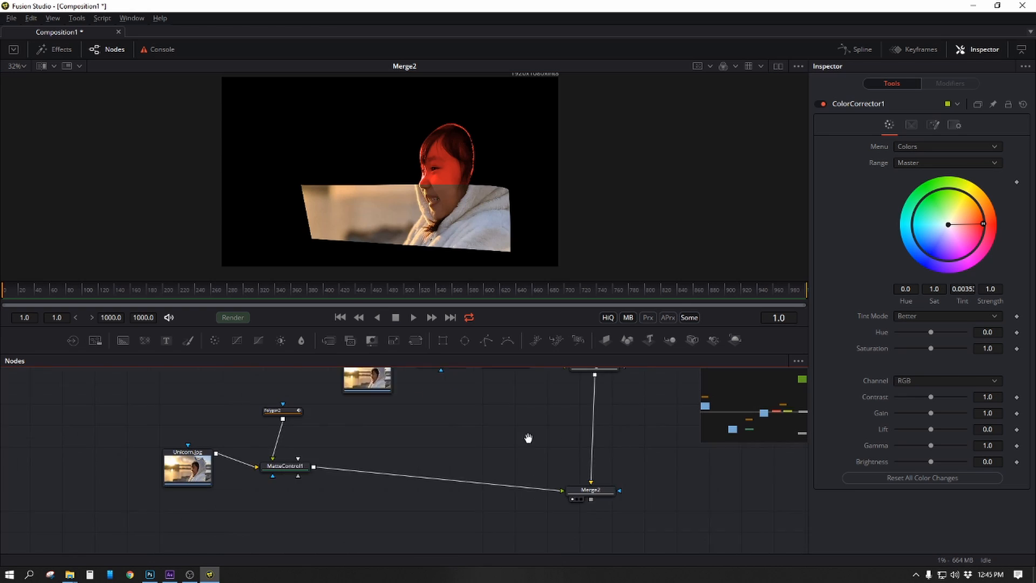
pyautogui.click(284, 392)
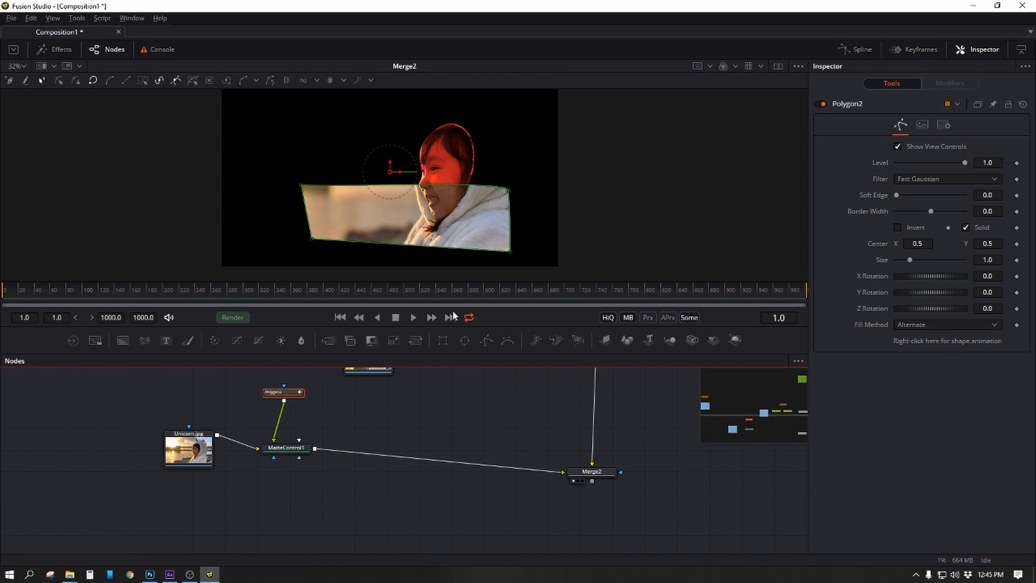
pyautogui.moveTo(546, 424); pyautogui.dragTo(516, 470)
pyautogui.scroll(-2, 481, 466)
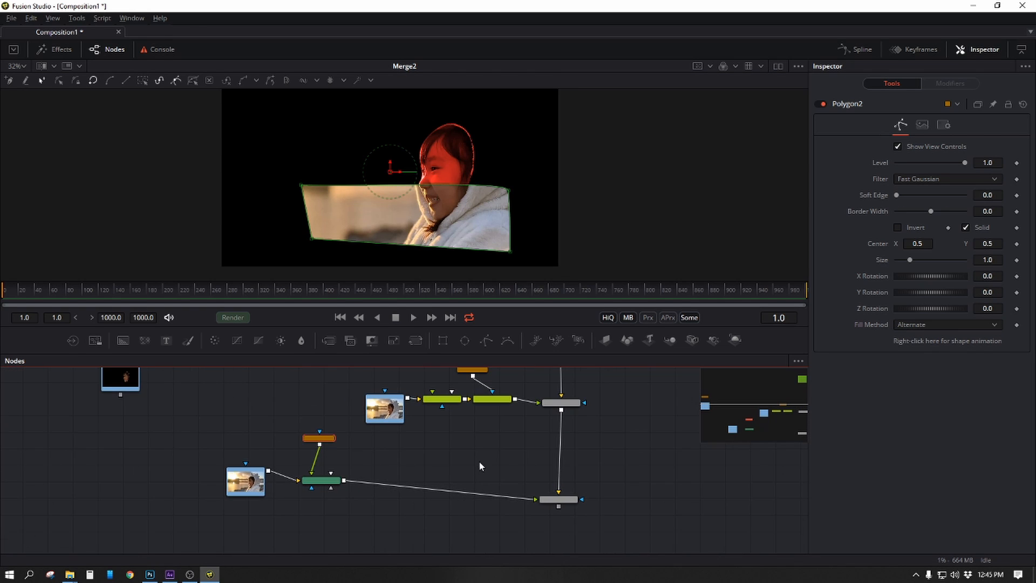
# Step: Spread out the node layout by separating both Unicorn.jpg loaders from the Color Corrector and Matte Control nodes they feed
pyautogui.moveTo(456, 440); pyautogui.dragTo(504, 481)
pyautogui.moveTo(439, 453); pyautogui.dragTo(298, 410)
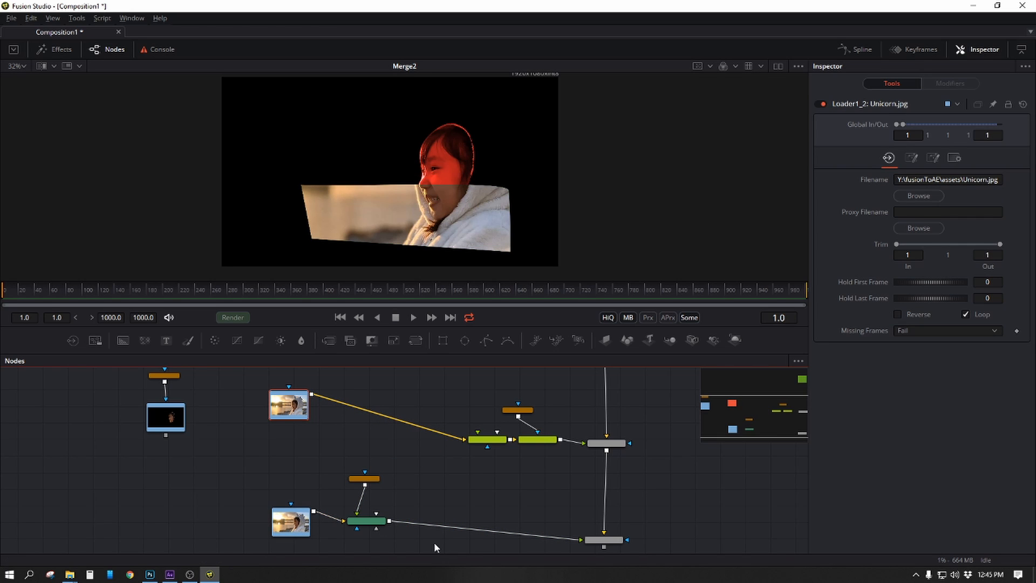
pyautogui.moveTo(430, 539); pyautogui.dragTo(311, 465)
pyautogui.moveTo(377, 521); pyautogui.dragTo(487, 526)
pyautogui.moveTo(295, 523); pyautogui.dragTo(296, 505)
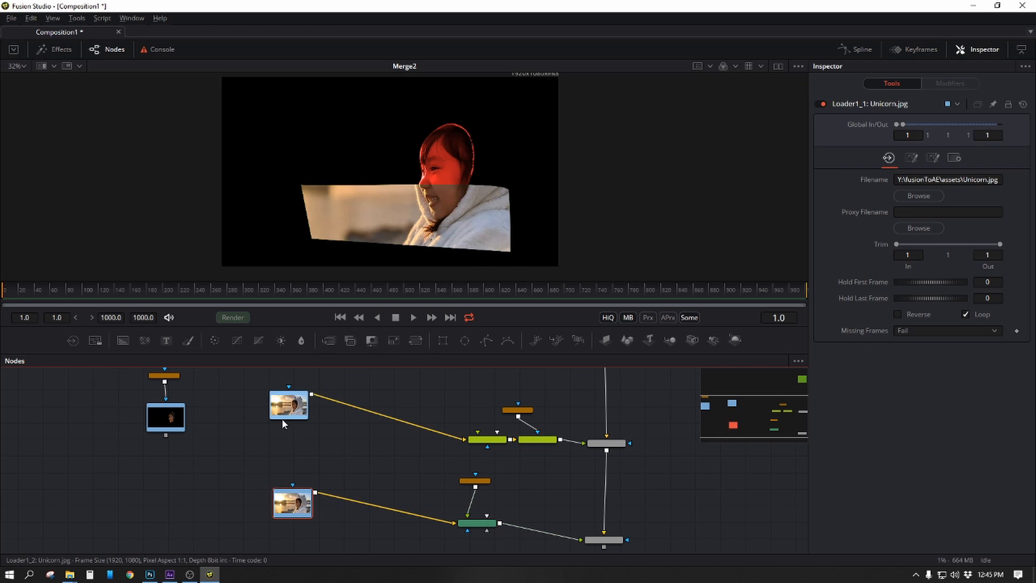
# Step: Feed Matte Control's background from the Color Corrector branch's Unicorn.jpg loader and delete the duplicate loader
pyautogui.moveTo(292, 402); pyautogui.dragTo(286, 433)
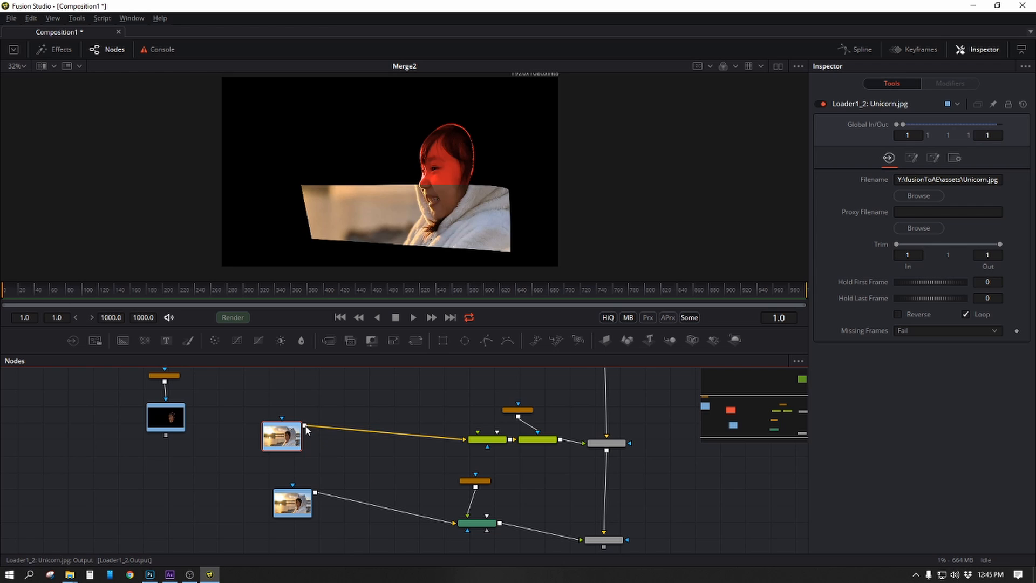
pyautogui.moveTo(305, 426); pyautogui.dragTo(454, 523)
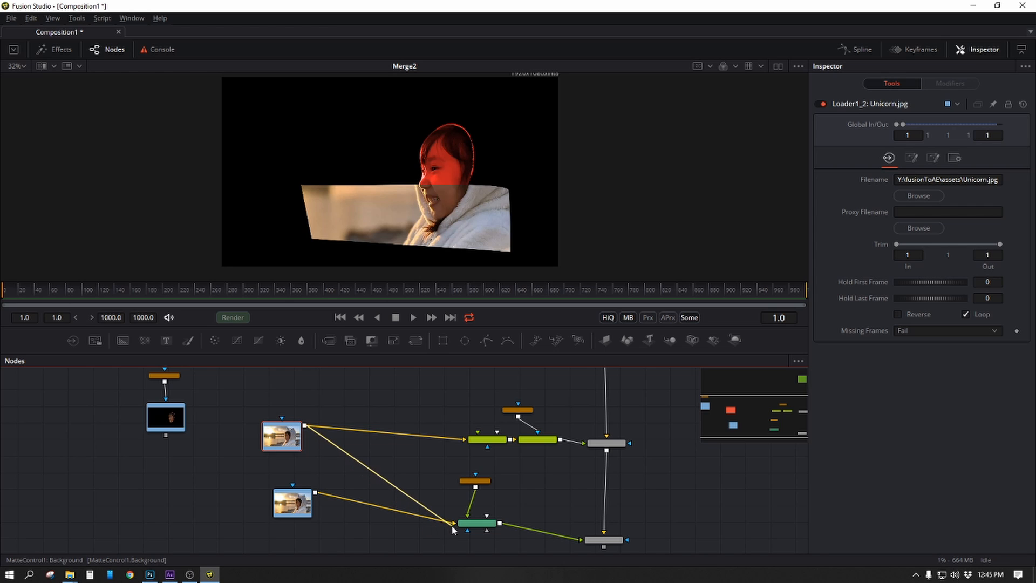
pyautogui.click(295, 504)
pyautogui.press('Delete')
pyautogui.moveTo(282, 435); pyautogui.dragTo(281, 419)
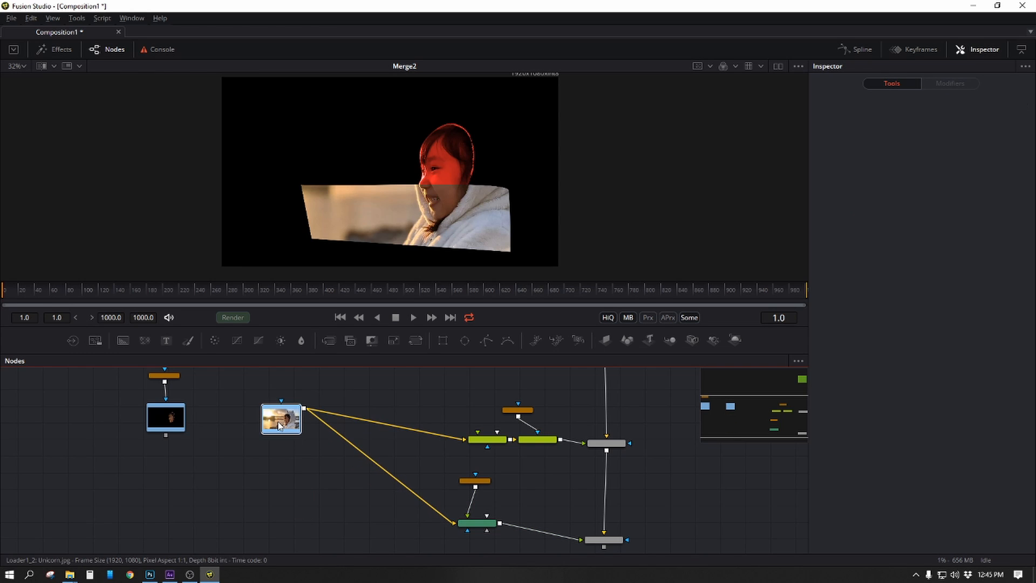
# Step: Insert a pipe router in the connection from the Unicorn.jpg loader to Matte Control and place it below the loader, level with Matte Control
pyautogui.keyDown('alt'); pyautogui.click(383, 467); pyautogui.keyUp('alt')
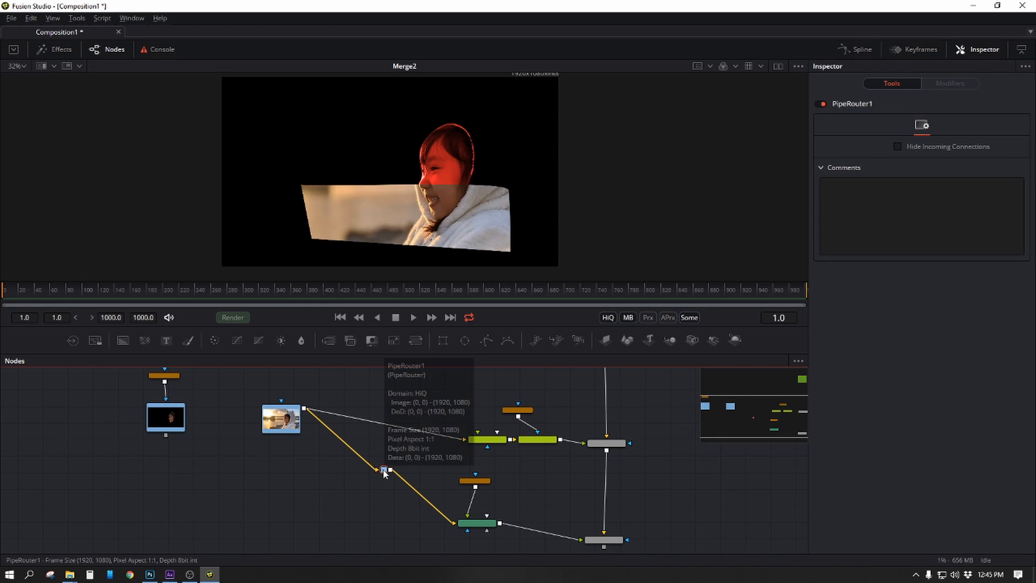
pyautogui.moveTo(383, 467); pyautogui.dragTo(298, 531)
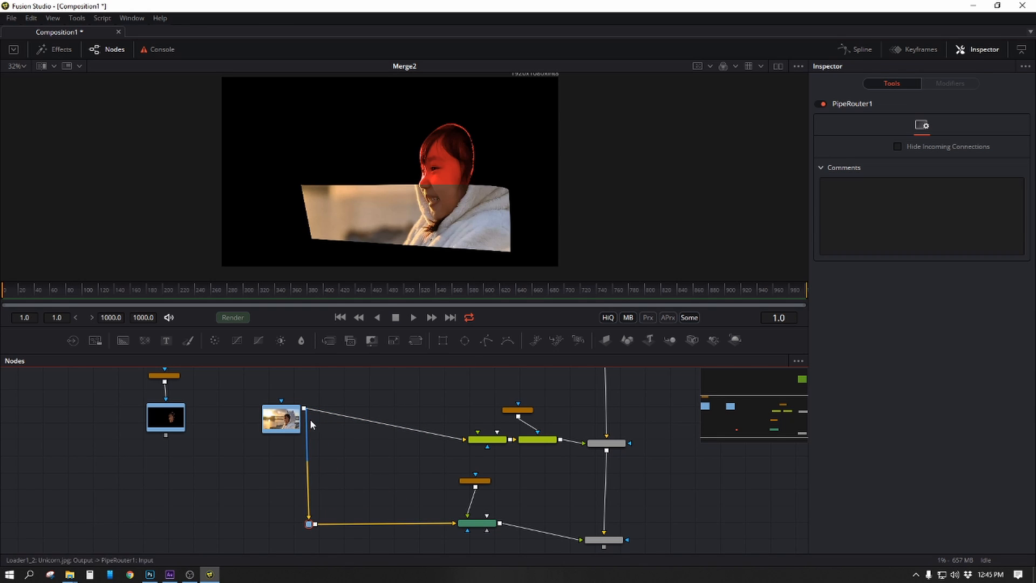
pyautogui.moveTo(407, 462); pyautogui.dragTo(345, 433)
pyautogui.scroll(-4, 345, 432)
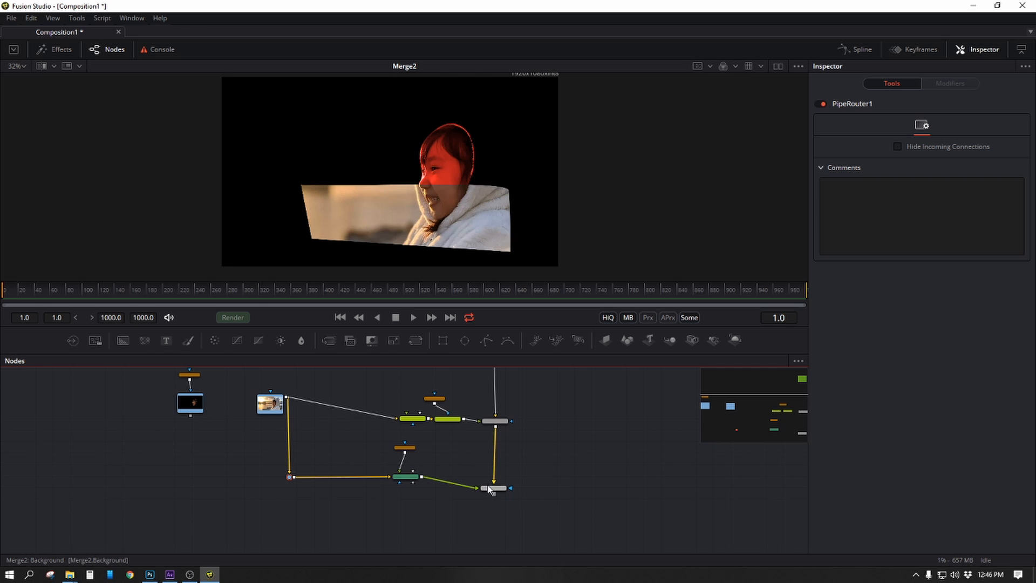
# Step: Align Merge2 with the Matte Control branch, show it in the viewer, and select both merge nodes
pyautogui.moveTo(496, 491); pyautogui.dragTo(500, 482)
pyautogui.press('1')
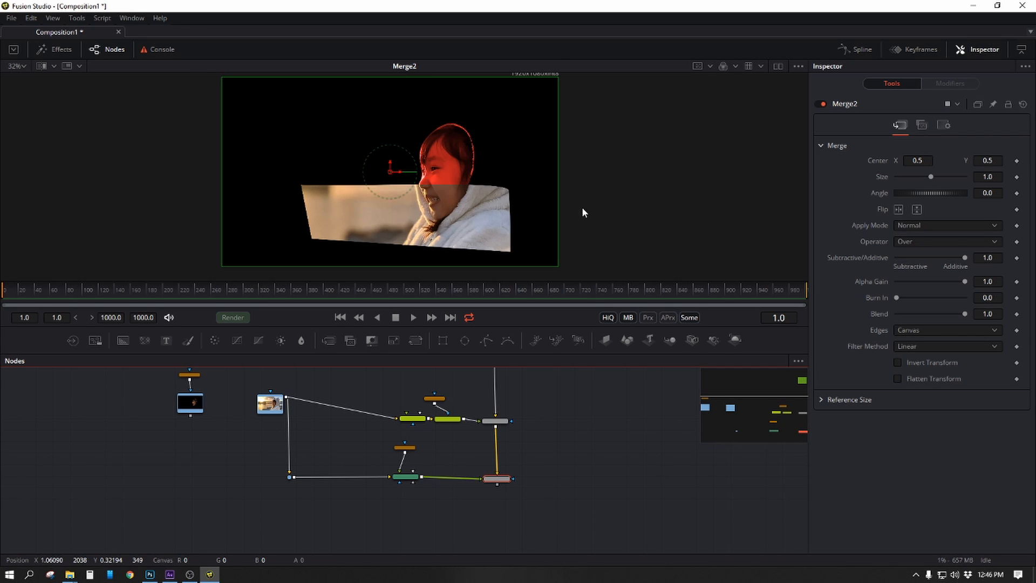
pyautogui.scroll(-5, 541, 451)
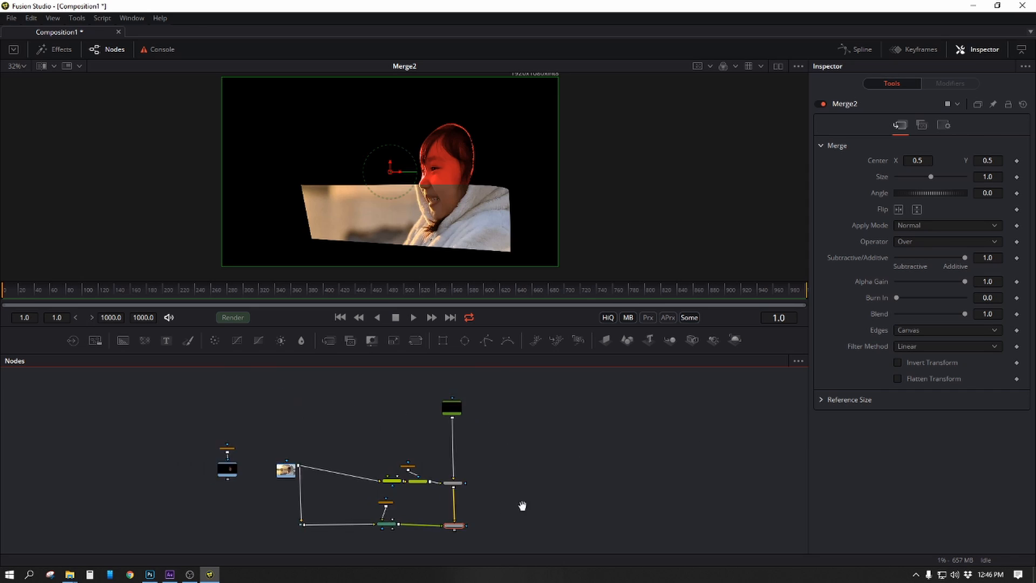
pyautogui.moveTo(544, 492); pyautogui.dragTo(558, 439)
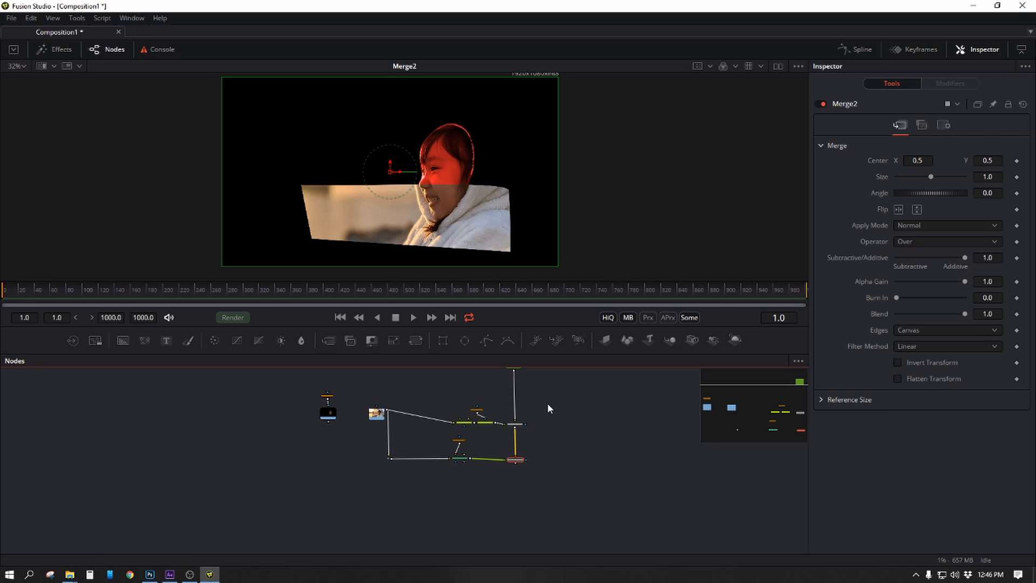
pyautogui.scroll(2, 547, 402)
pyautogui.moveTo(540, 394); pyautogui.dragTo(487, 502)
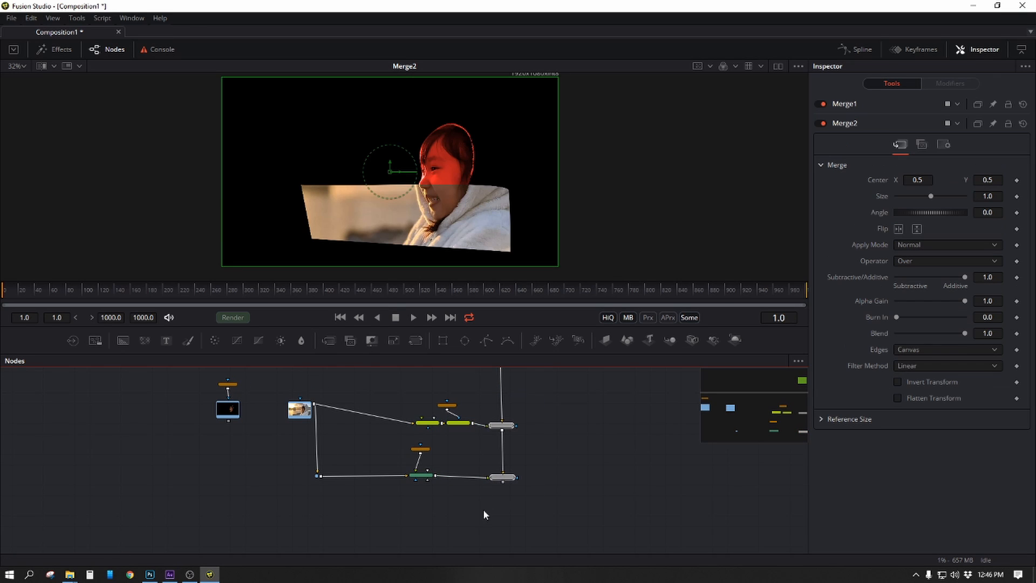
# Step: Move Polygon1 farther above the separate Unicorn.jpg loader it masks and display that loader in the viewer
pyautogui.moveTo(250, 469); pyautogui.dragTo(356, 517)
pyautogui.scroll(3, 344, 442)
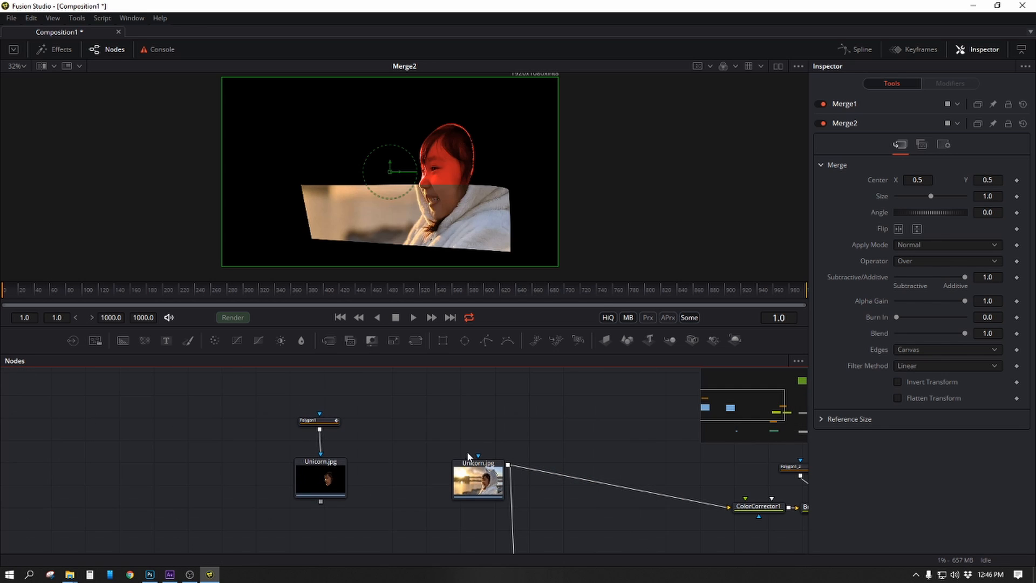
pyautogui.moveTo(327, 419); pyautogui.dragTo(330, 393)
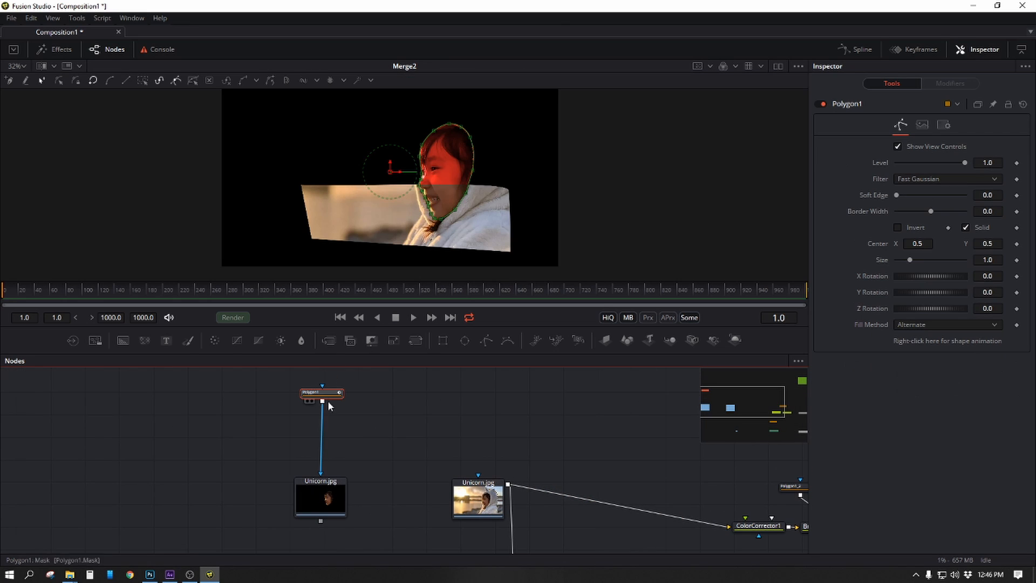
pyautogui.moveTo(463, 458); pyautogui.dragTo(442, 477)
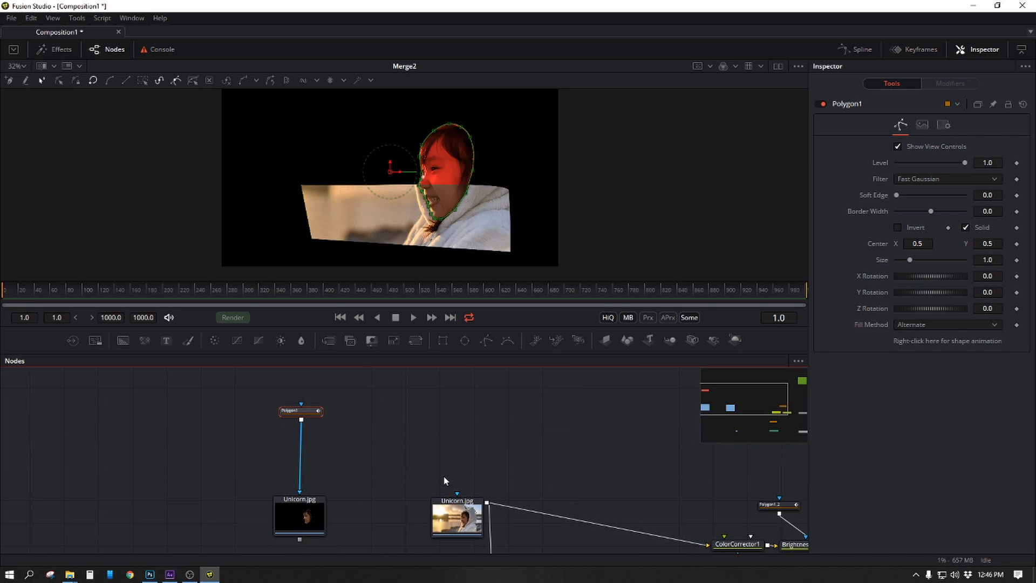
pyautogui.click(278, 515)
pyautogui.press('1')
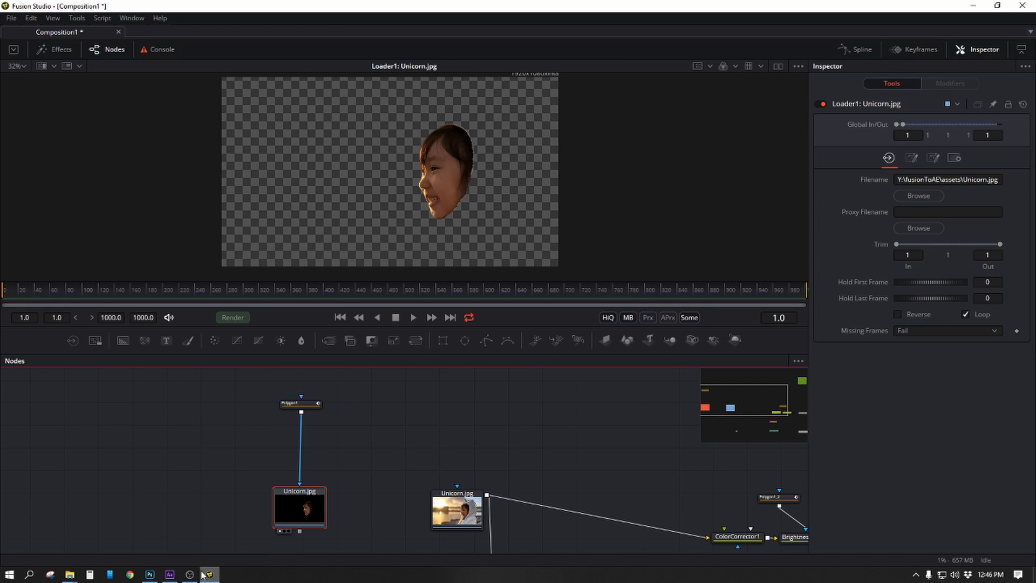
# Step: Switch to After Effects and draw a closed curved mask around the puppet's head and the wall beside it on the third york.mov layer
pyautogui.click(170, 574)
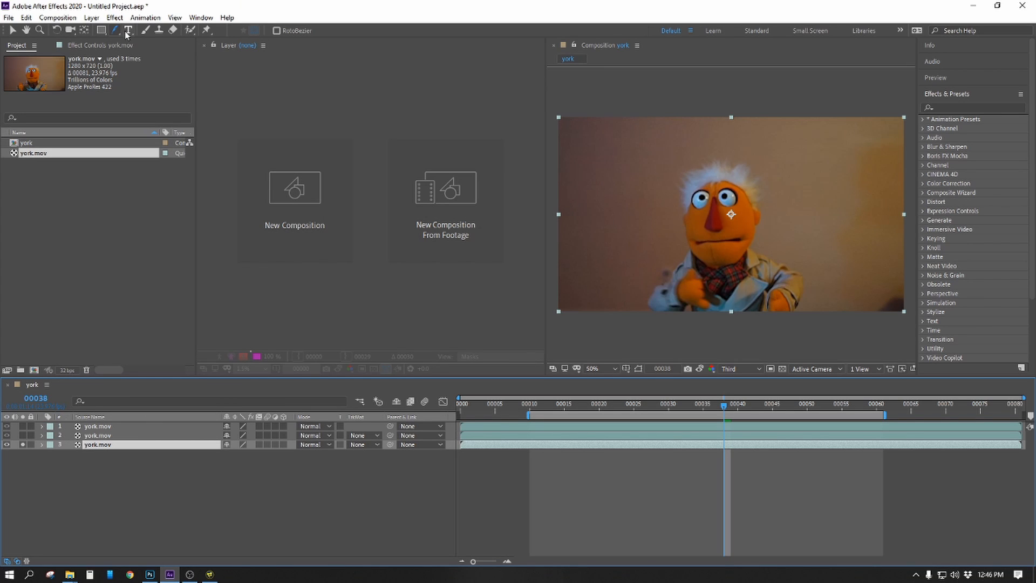
pyautogui.click(680, 182)
pyautogui.moveTo(679, 241); pyautogui.dragTo(701, 236)
pyautogui.moveTo(867, 258)
pyautogui.mouseDown()
pyautogui.moveTo(819, 193)
pyautogui.moveTo(746, 162)
pyautogui.mouseUp()
pyautogui.click(716, 158)
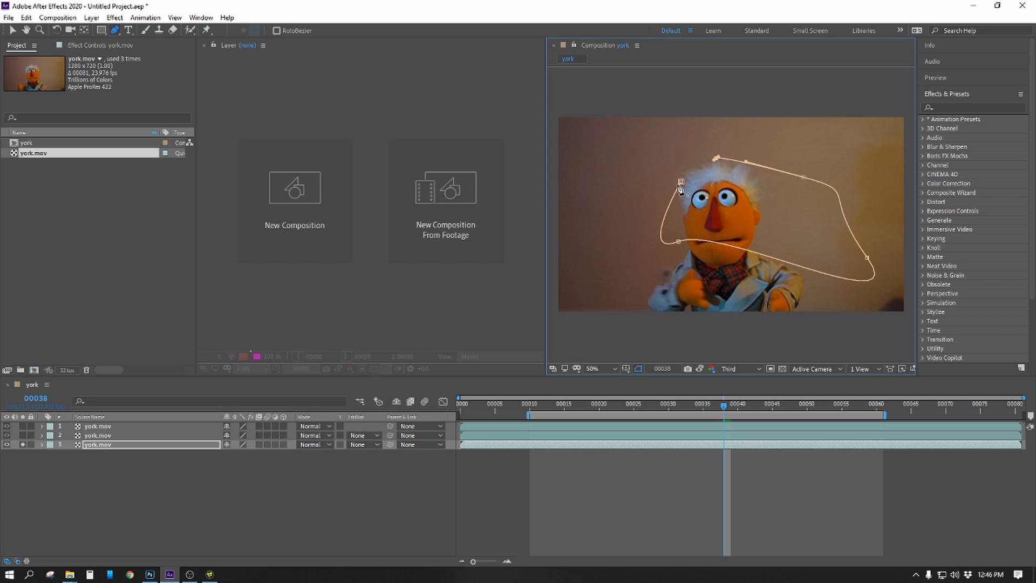
pyautogui.click(680, 183)
pyautogui.moveTo(696, 305); pyautogui.dragTo(580, 321)
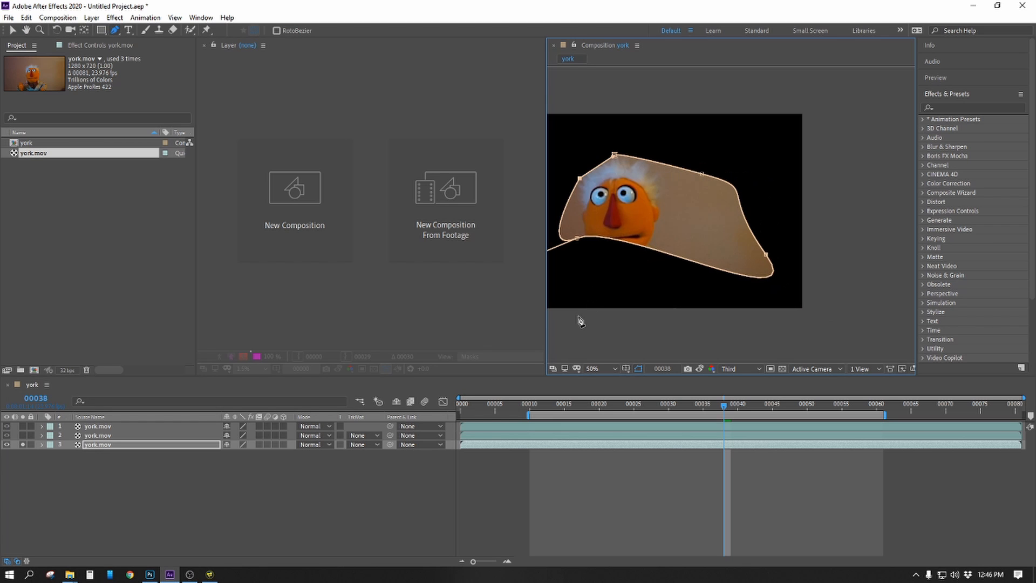
# Step: Reveal Mask 1's properties, set its feather to 49 pixels and lower its opacity slightly
pyautogui.press('m')
pyautogui.press('m')
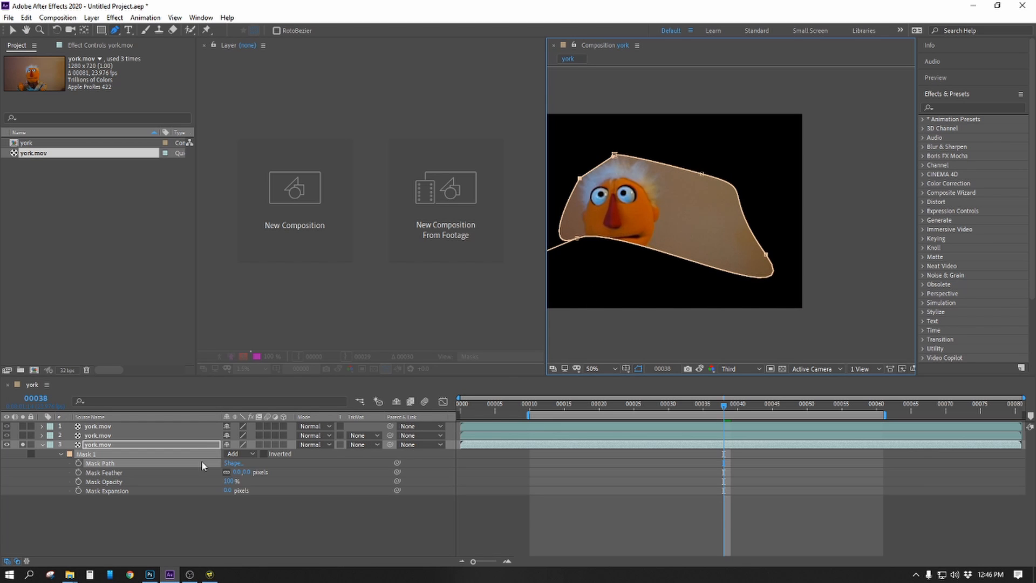
pyautogui.moveTo(234, 481); pyautogui.dragTo(279, 477)
pyautogui.click(224, 520)
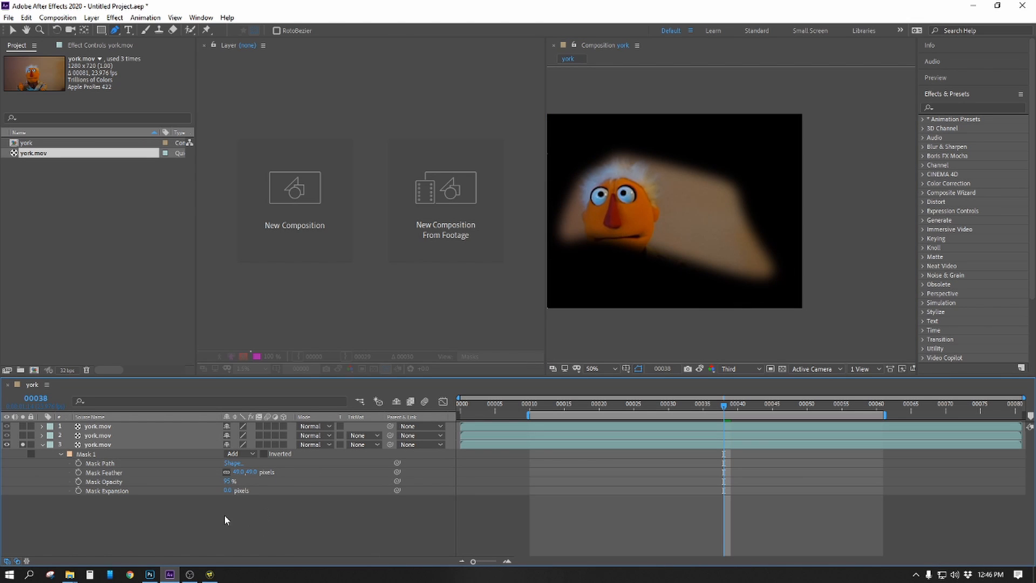
# Step: Increase Mask 1's expansion so the revealed area extends beyond the drawn outline
pyautogui.hotkey('alt', 'Tab')
pyautogui.hotkey('alt', 'Tab')
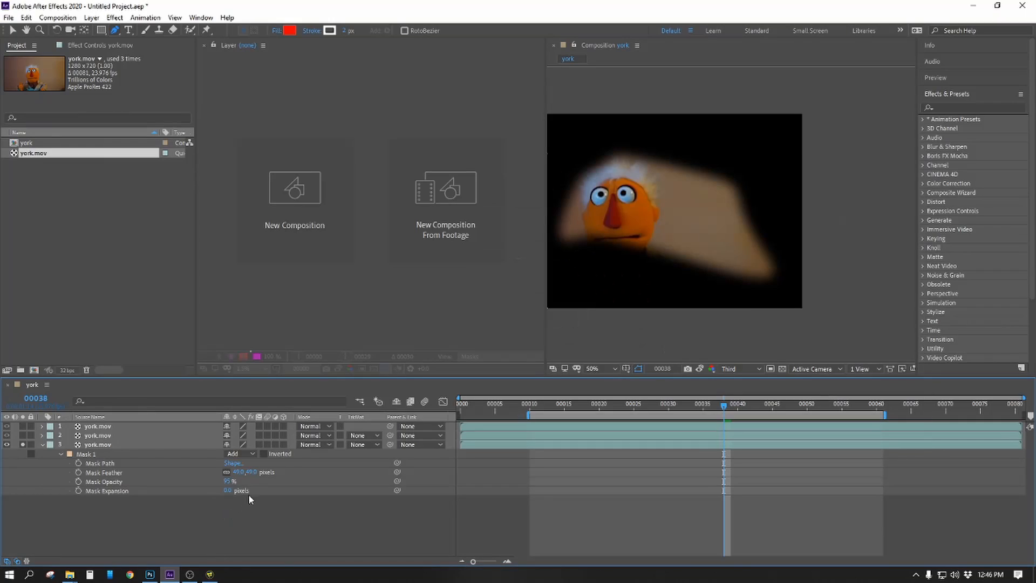
pyautogui.click(246, 491)
# Step: Switch to Fusion Studio, try Polygon1 with Soft Edge 0.0756 and Border Width 0.038, and reset both to 0
pyautogui.hotkey('alt', 'Tab')
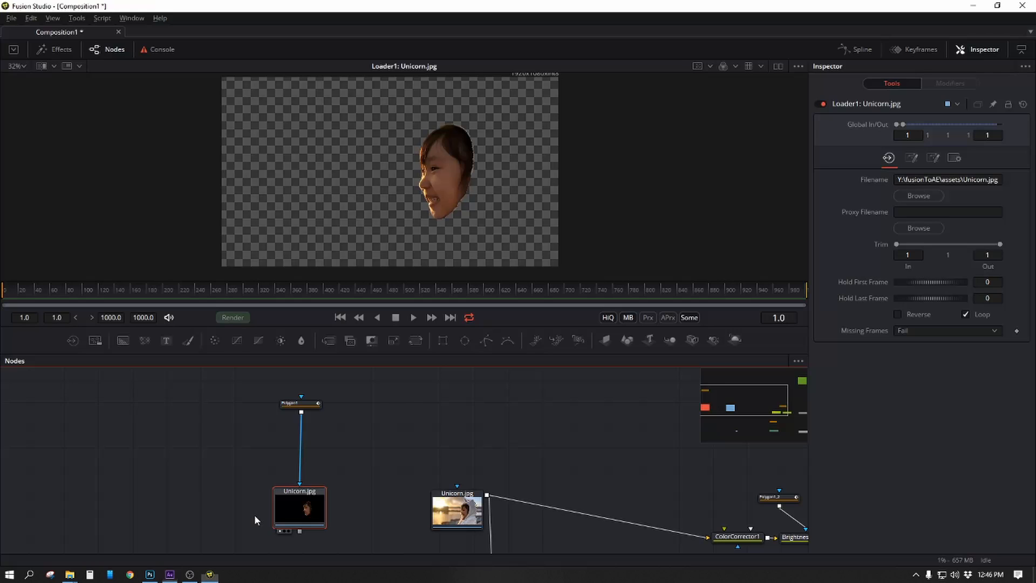
pyautogui.click(307, 405)
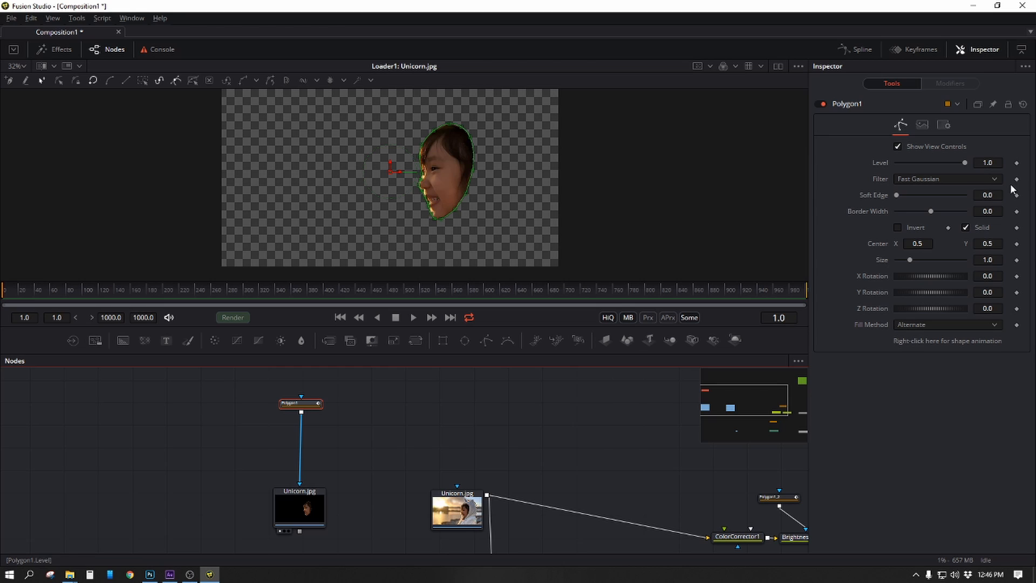
pyautogui.moveTo(902, 197); pyautogui.dragTo(937, 211)
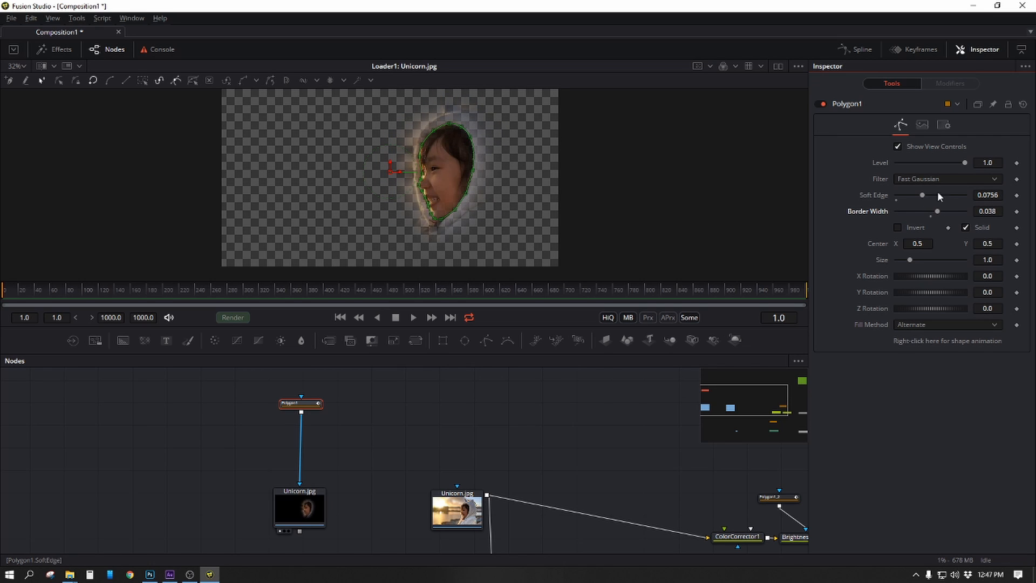
pyautogui.moveTo(964, 162)
pyautogui.mouseDown()
pyautogui.moveTo(923, 163)
pyautogui.moveTo(965, 173)
pyautogui.mouseUp()
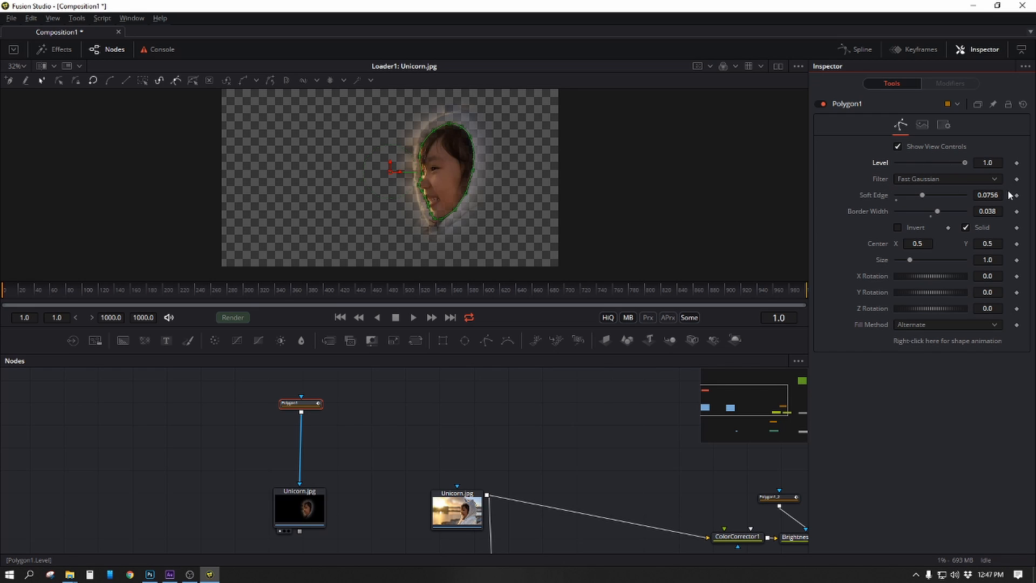
pyautogui.click(895, 196)
pyautogui.moveTo(937, 218); pyautogui.dragTo(931, 217)
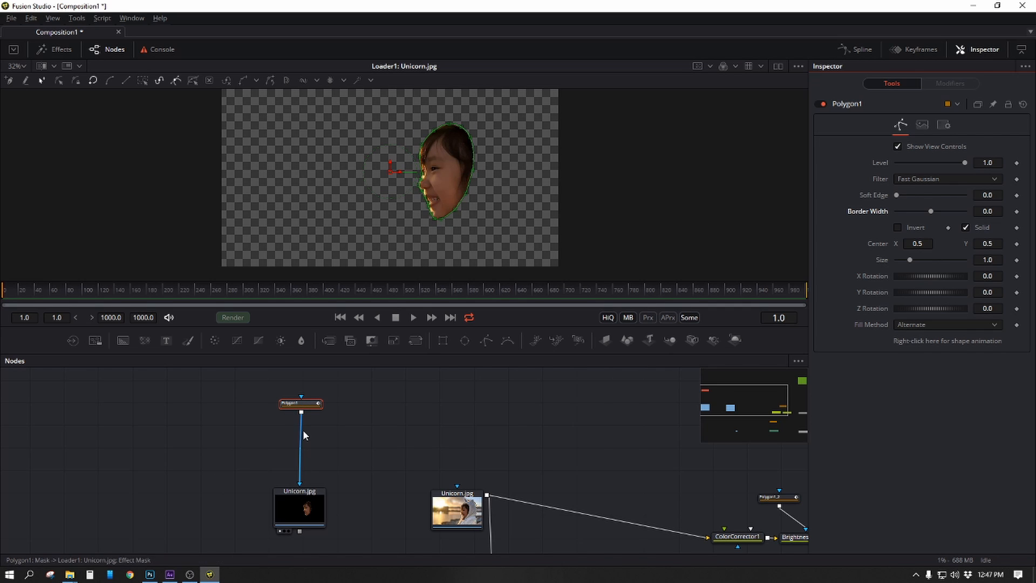
# Step: Switch to After Effects and draw a second closed mask on the third york.mov layer, overlapping Mask 1 and covering part of the puppet's coat
pyautogui.hotkey('alt', 'Tab')
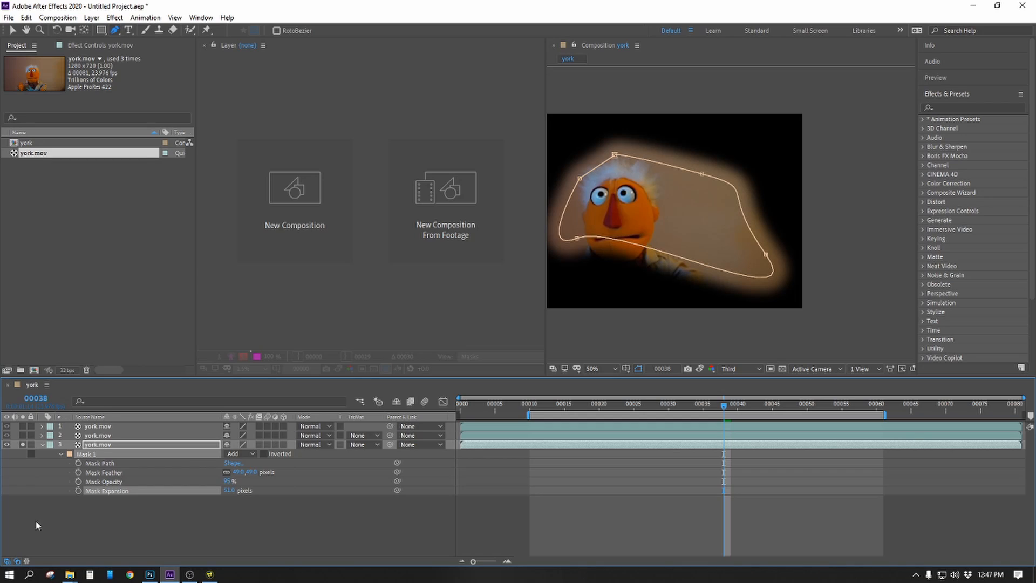
pyautogui.click(106, 447)
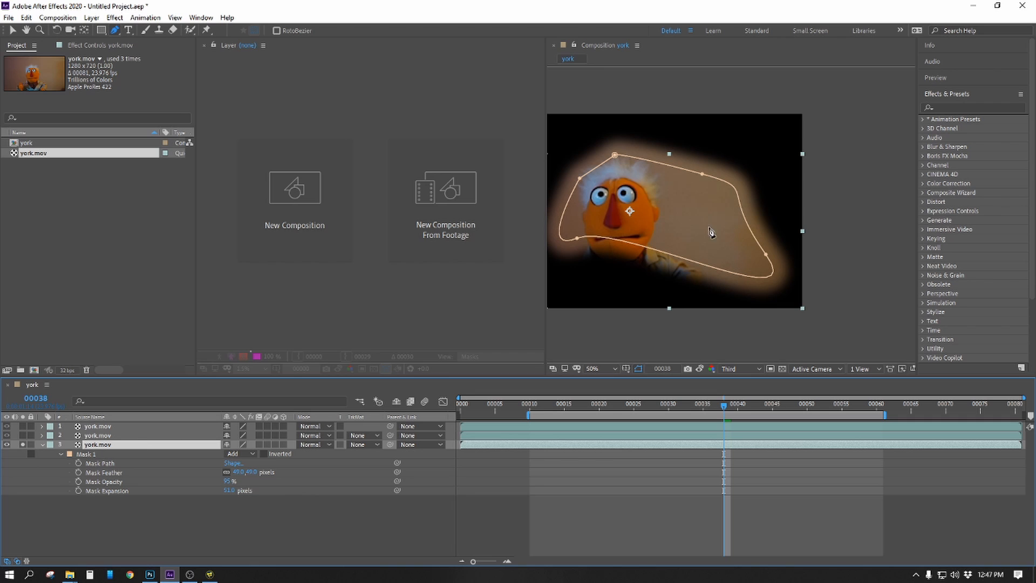
pyautogui.click(647, 223)
pyautogui.moveTo(695, 296); pyautogui.dragTo(714, 207)
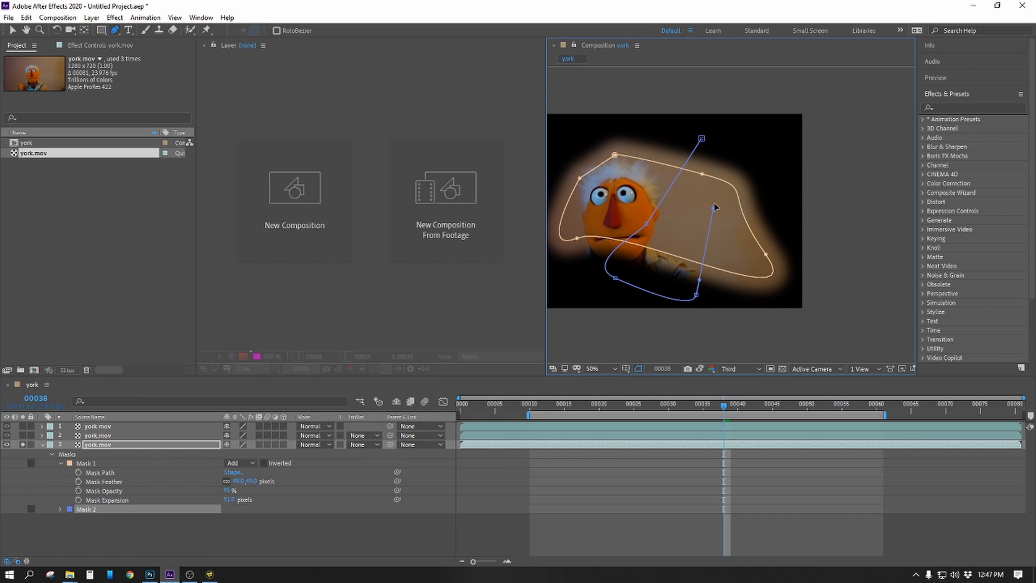
pyautogui.click(702, 139)
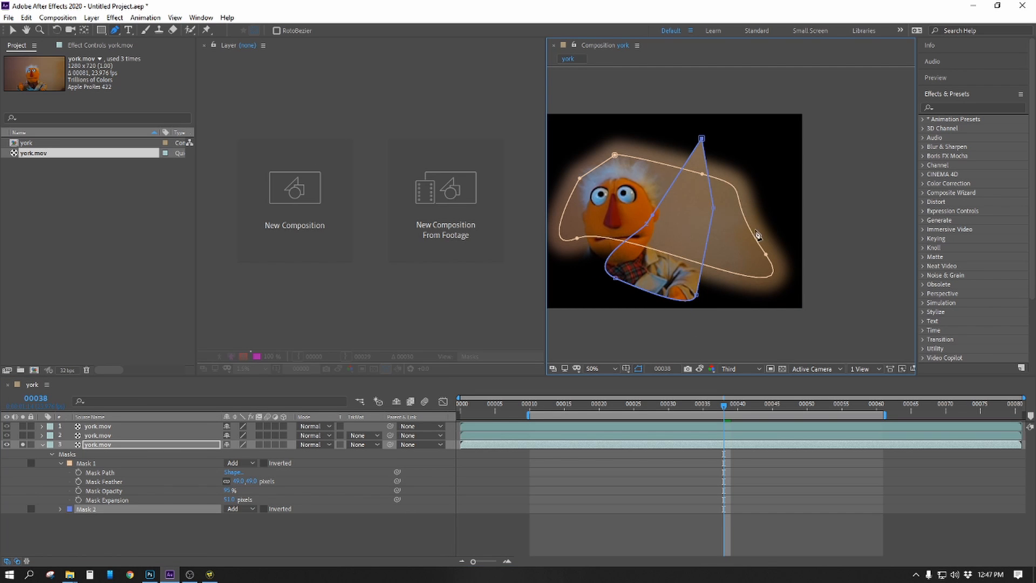
# Step: Switch to Fusion Studio and chain a new polygon mask between Polygon1 and its Unicorn.jpg loader
pyautogui.hotkey('alt', 'Tab')
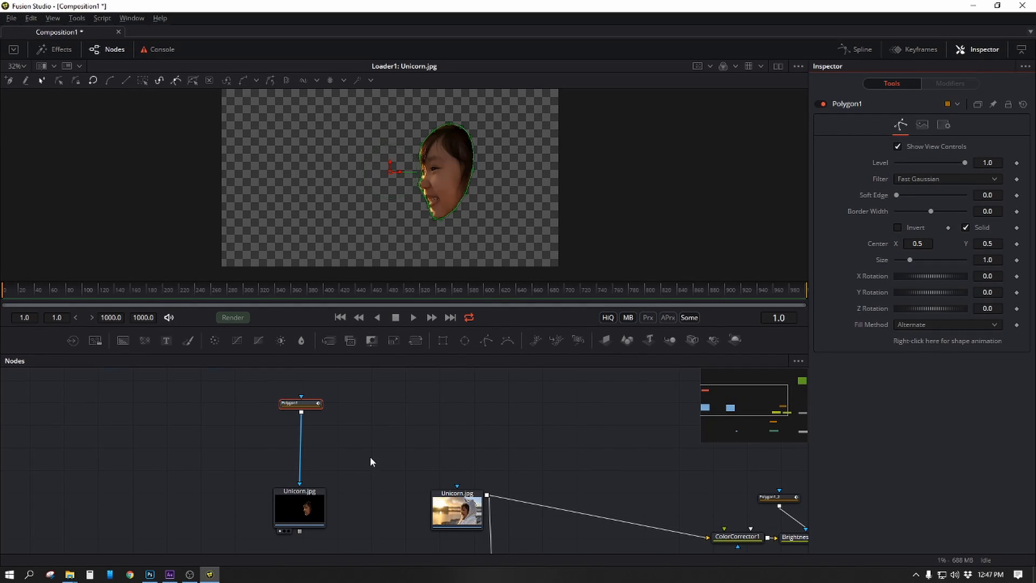
pyautogui.click(406, 424)
pyautogui.click(291, 404)
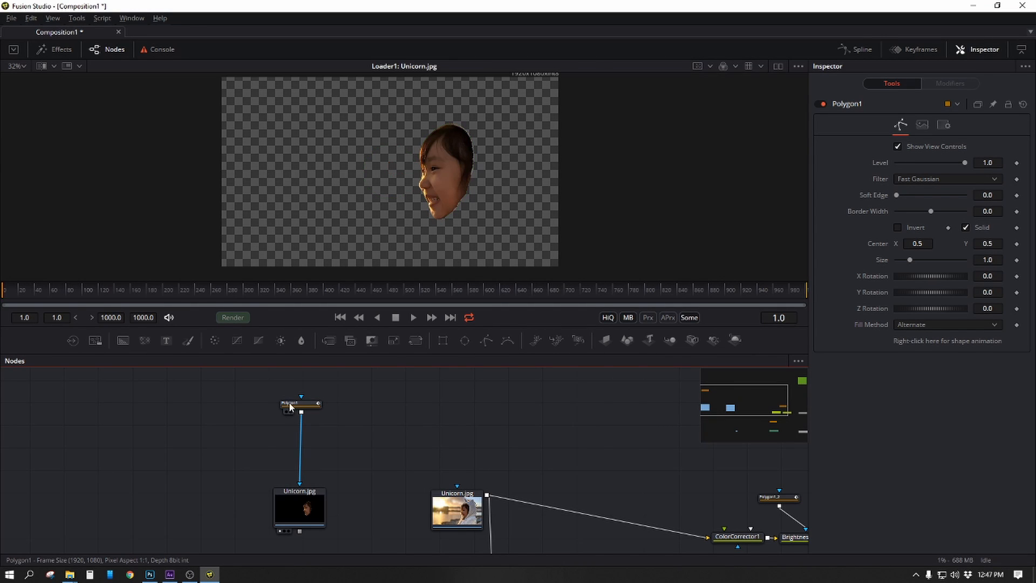
pyautogui.press('p')
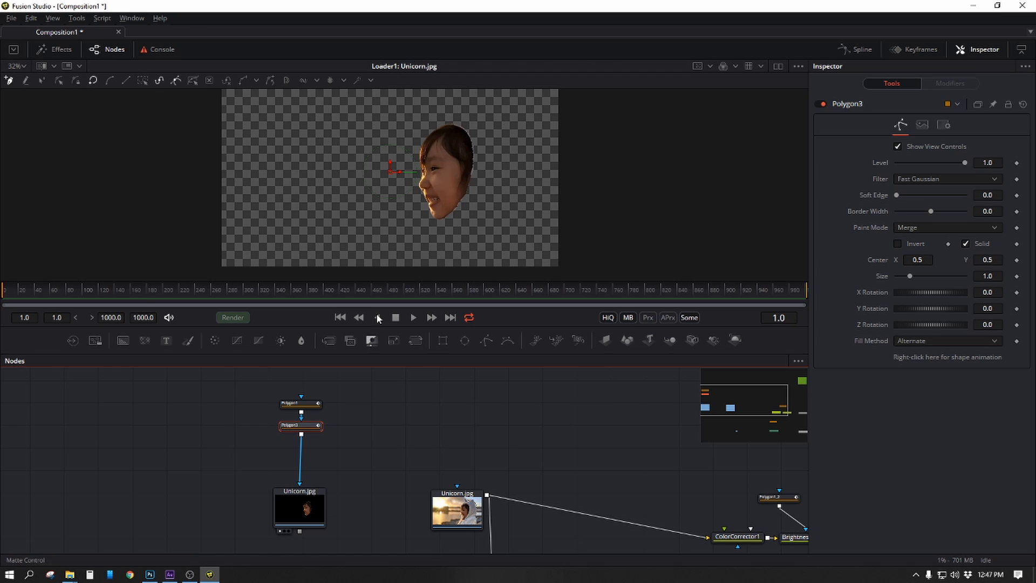
# Step: Draw the new polygon mask as a closed shape around the white clothing at the girl's shoulder
pyautogui.click(414, 227)
pyautogui.click(465, 194)
pyautogui.click(518, 221)
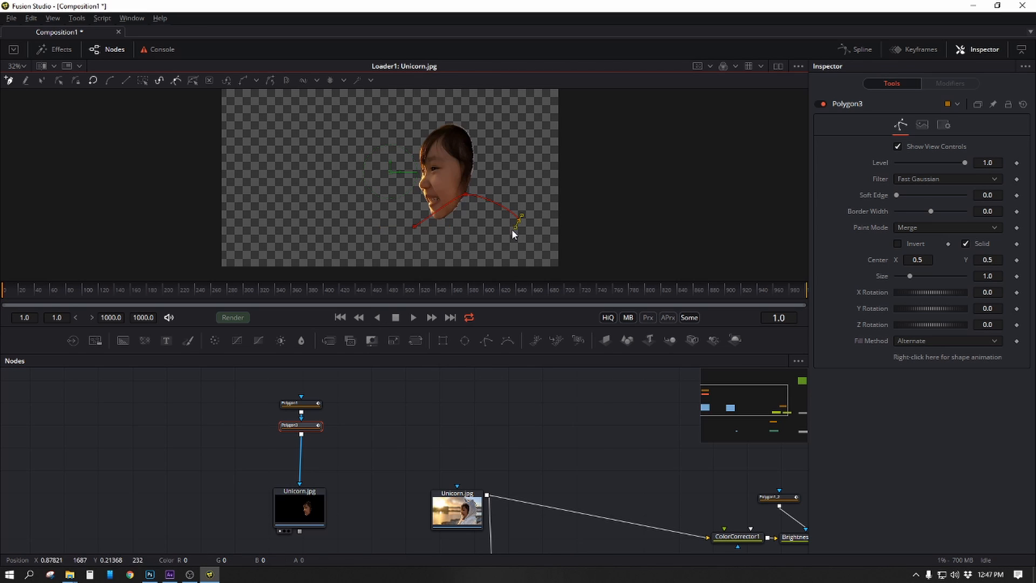
pyautogui.click(486, 241)
pyautogui.click(427, 244)
pyautogui.click(415, 227)
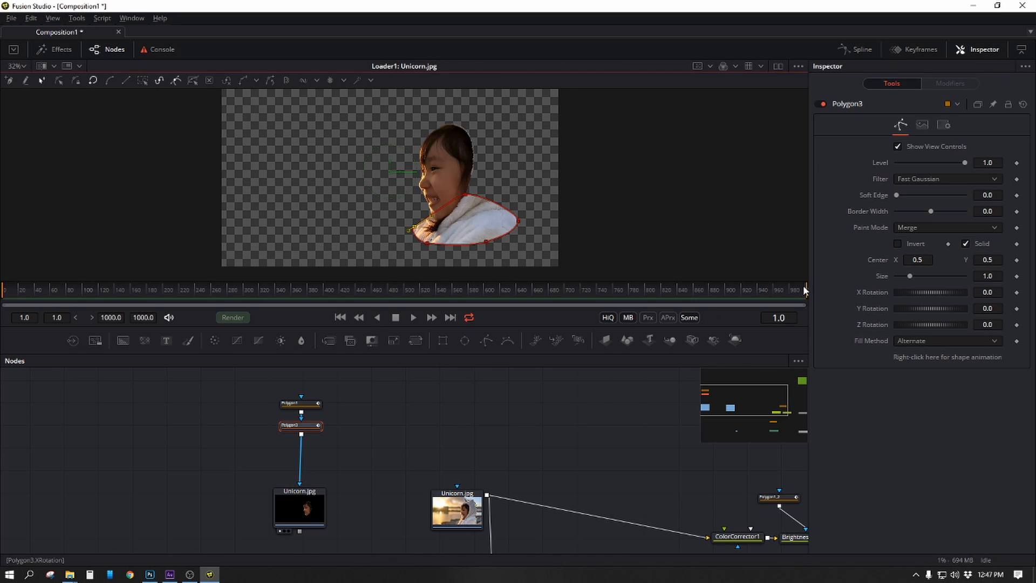
# Step: Chain a third polygon mask before the masked Unicorn.jpg loader and draw it as a closed shape around the girl's hood
pyautogui.click(304, 428)
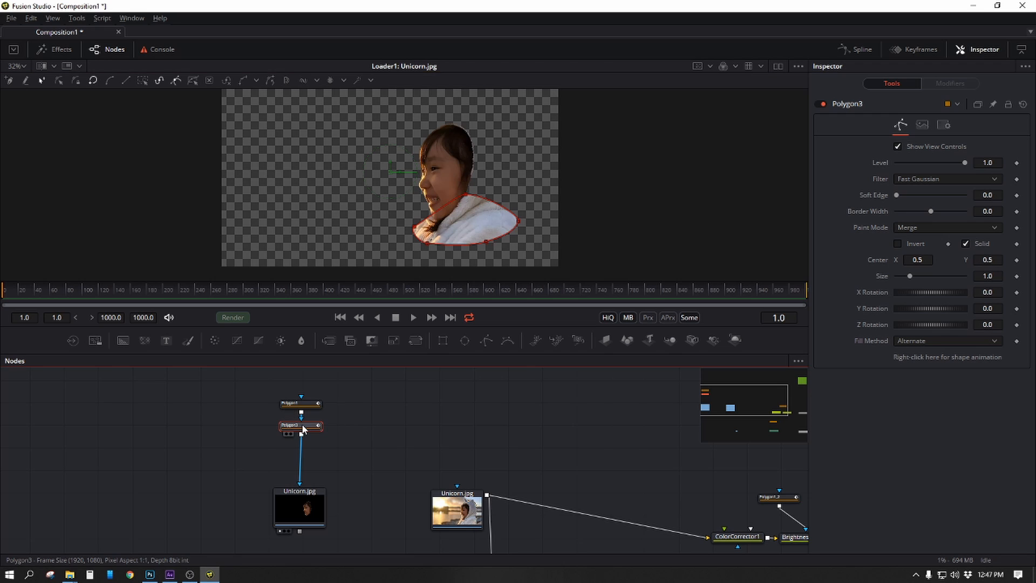
pyautogui.click(486, 340)
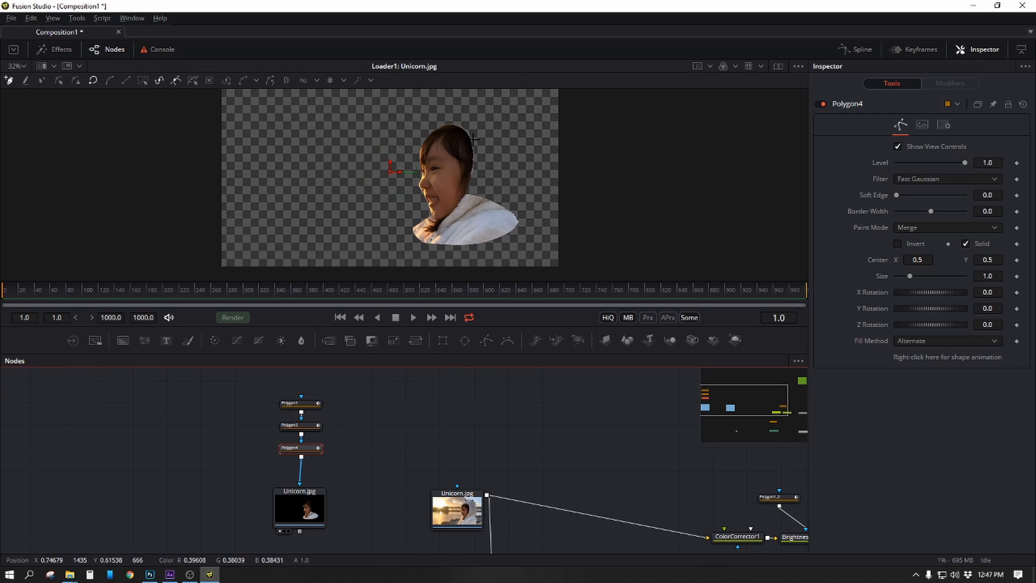
pyautogui.click(426, 145)
pyautogui.moveTo(472, 98); pyautogui.dragTo(496, 103)
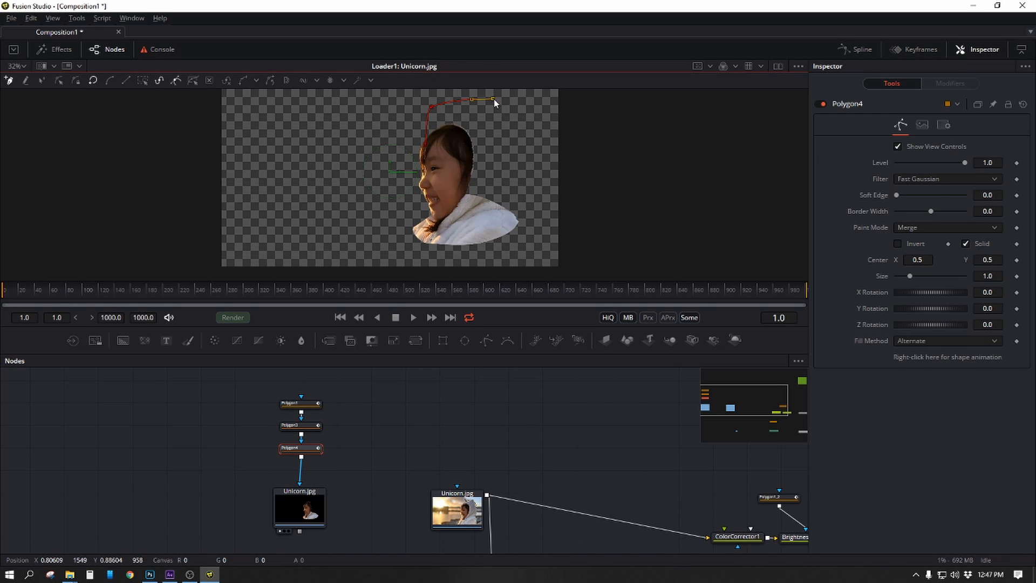
pyautogui.click(472, 212)
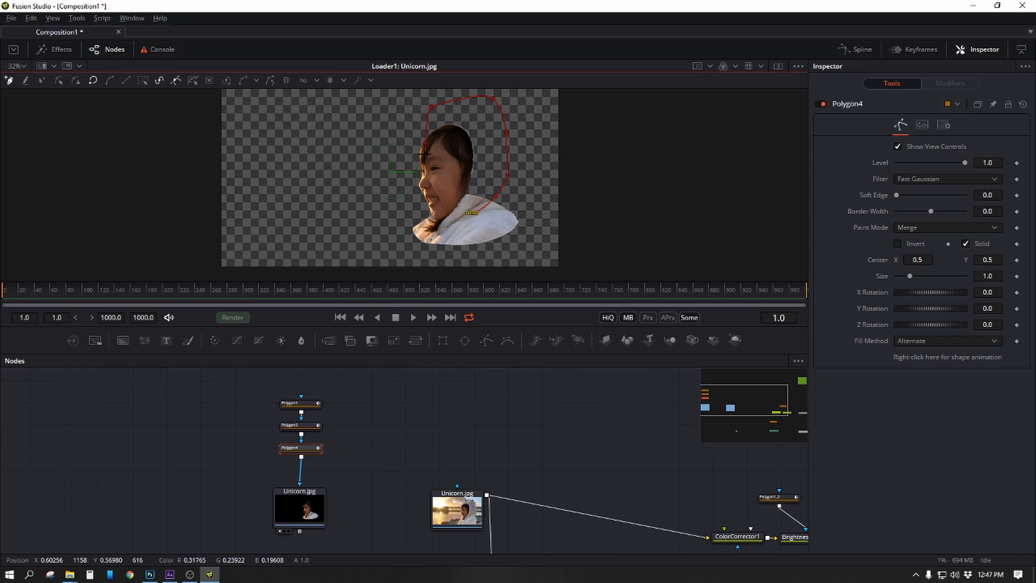
pyautogui.click(426, 146)
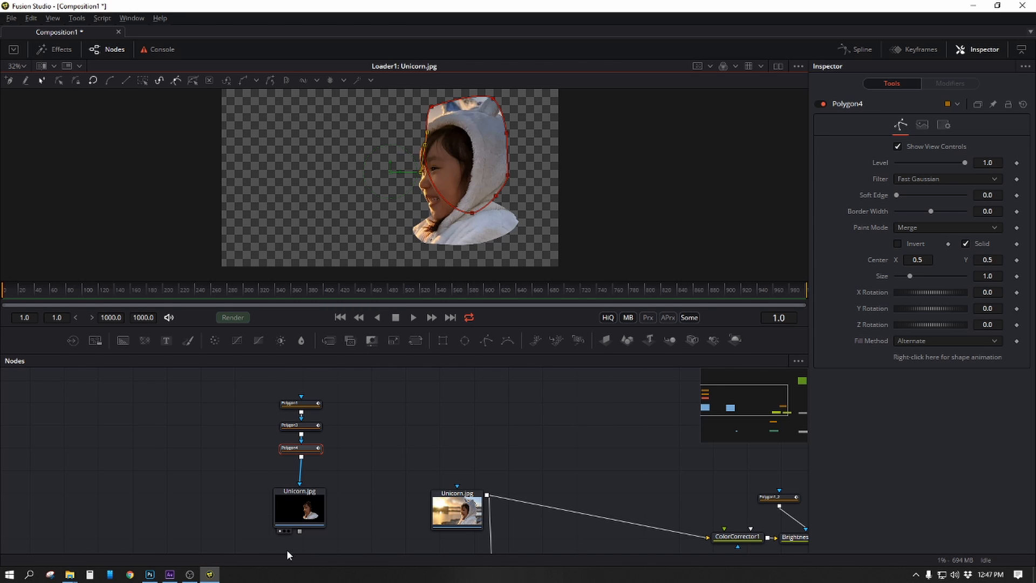
# Step: Display the unmasked Unicorn.jpg loader in the viewer and realign the masked Unicorn.jpg loader beneath its polygon chain
pyautogui.click(300, 515)
pyautogui.press('1')
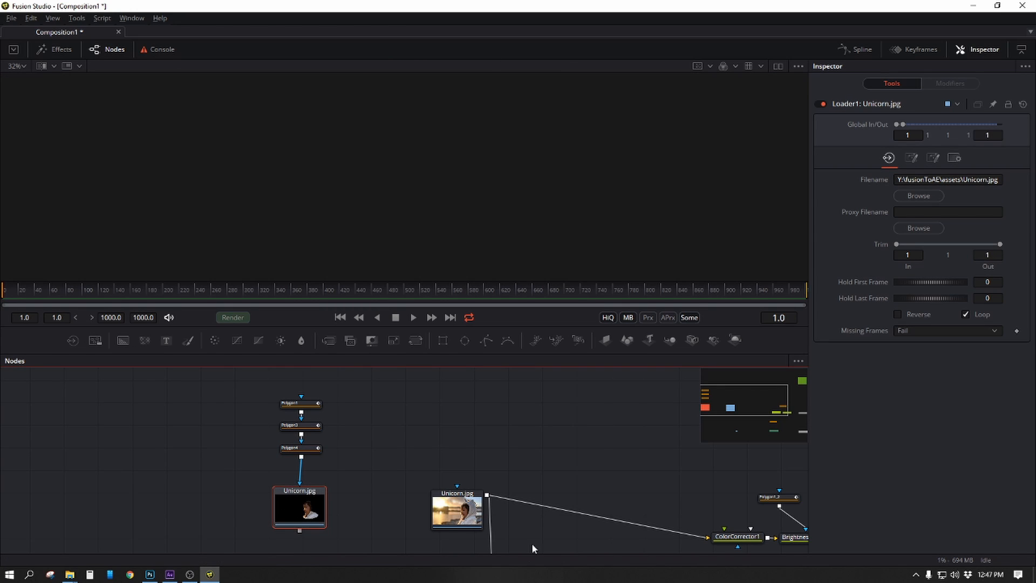
pyautogui.click(442, 493)
pyautogui.press('1')
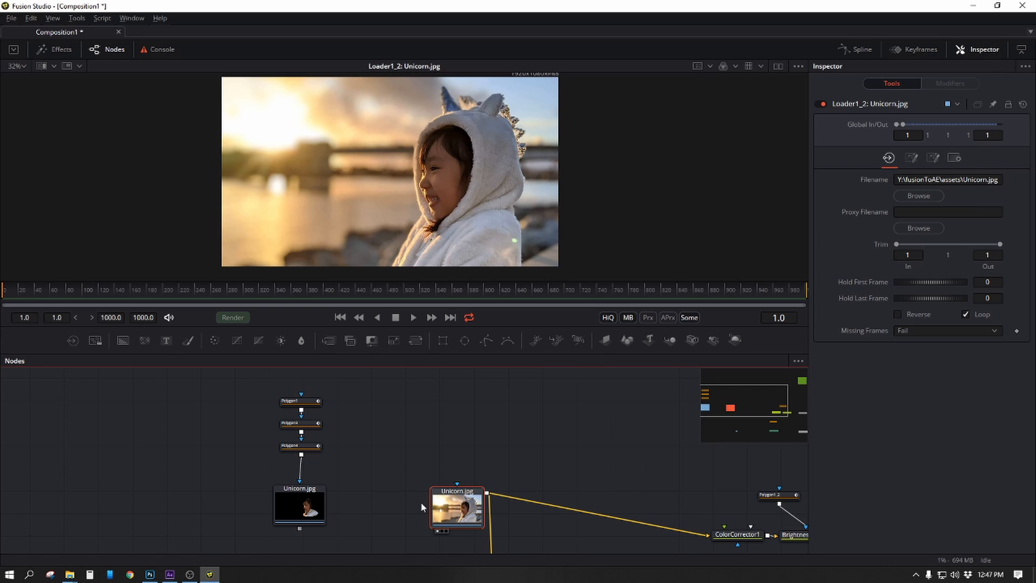
pyautogui.moveTo(436, 505)
pyautogui.mouseDown()
pyautogui.moveTo(430, 490)
pyautogui.moveTo(434, 510)
pyautogui.mouseUp()
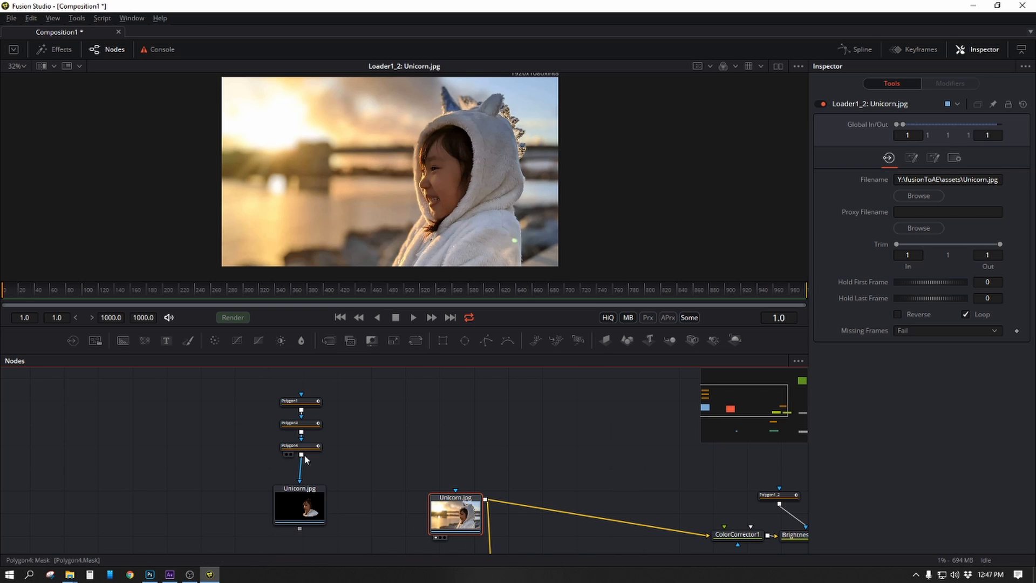
pyautogui.moveTo(625, 488); pyautogui.dragTo(602, 462)
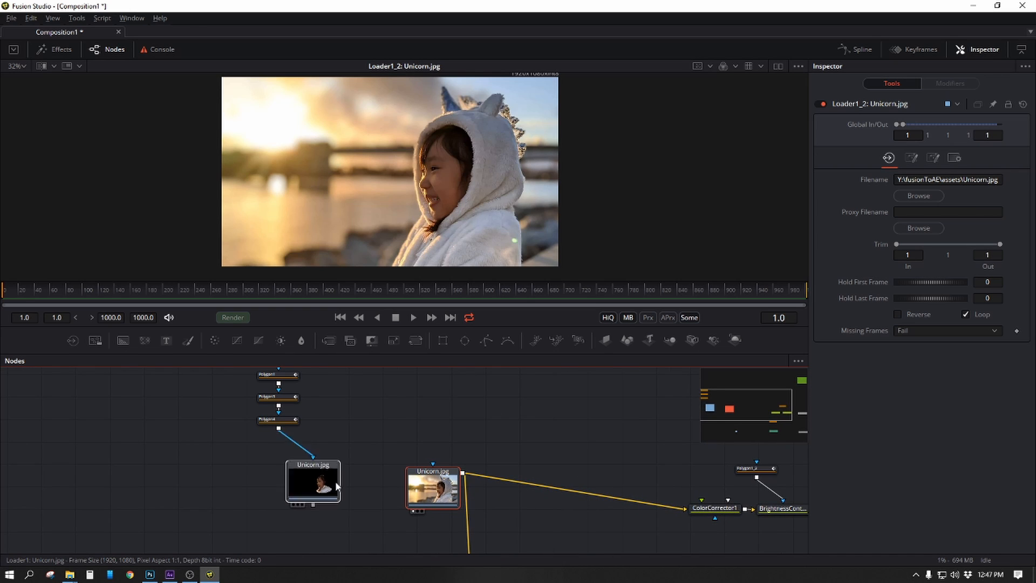
pyautogui.moveTo(335, 481); pyautogui.dragTo(294, 487)
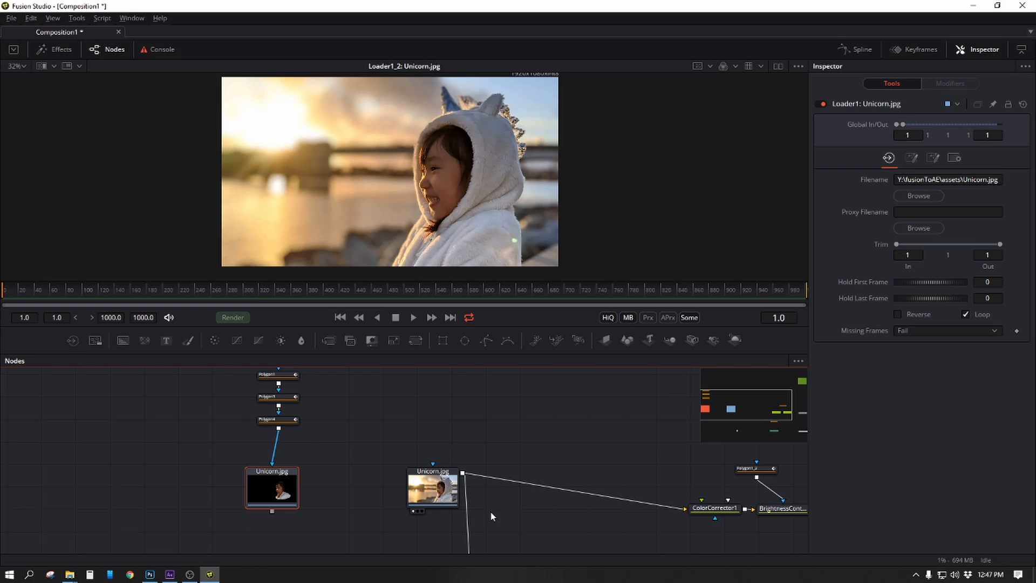
pyautogui.click(448, 488)
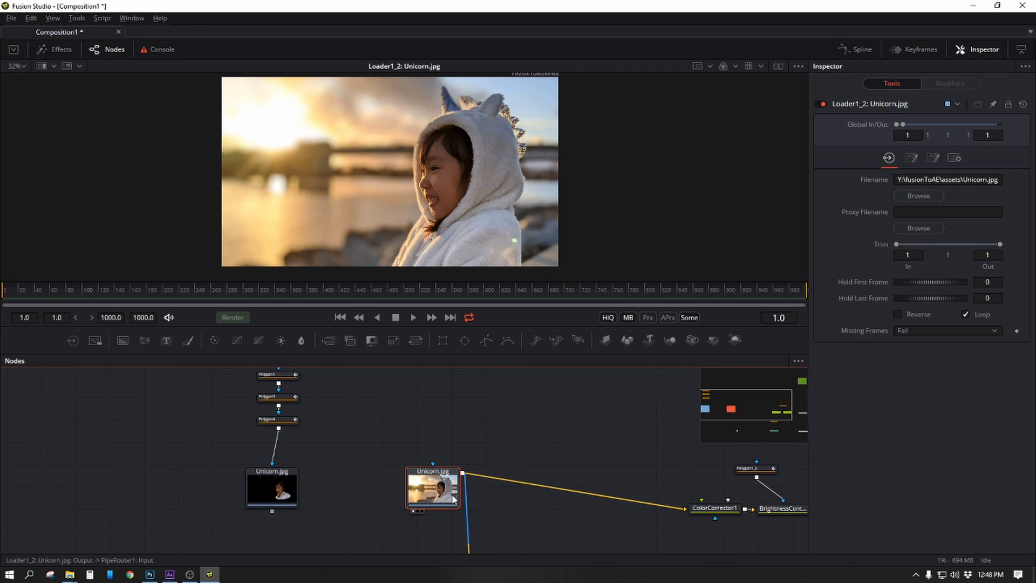
pyautogui.press('1')
pyautogui.press('1')
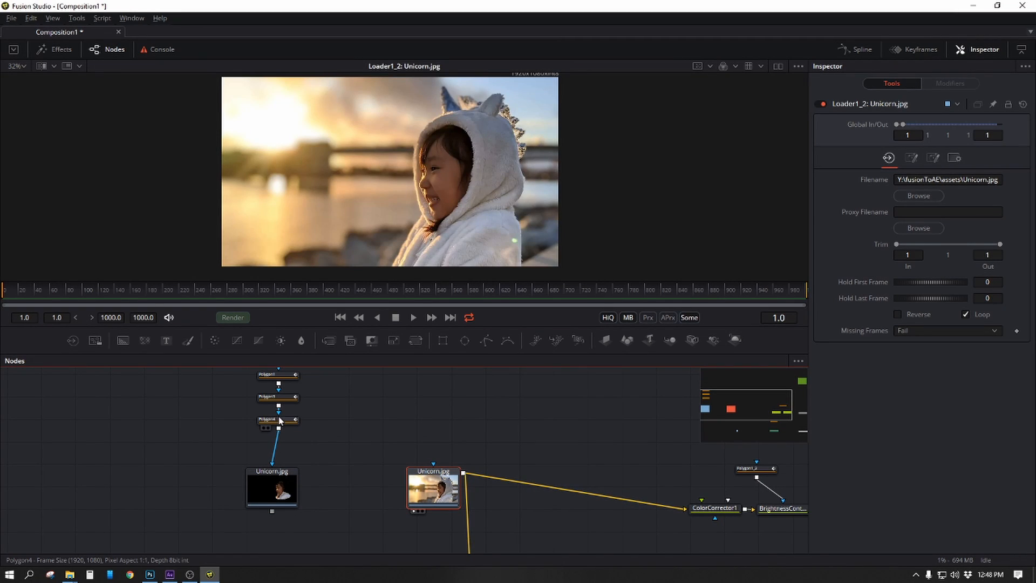
# Step: Reshape Polygon4's points to follow the hood's edge in the full image and display the masked Unicorn.jpg loader
pyautogui.click(280, 421)
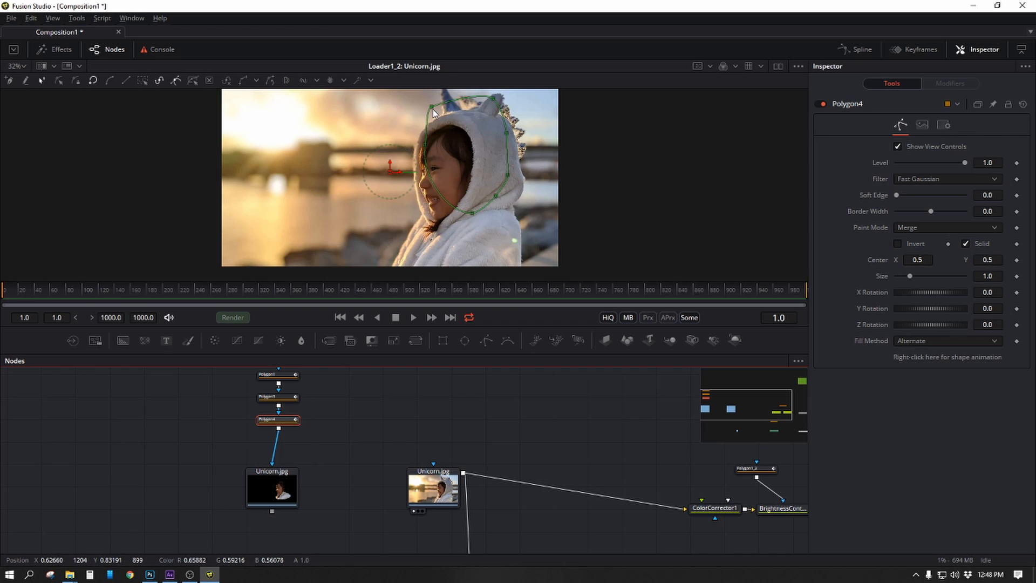
pyautogui.moveTo(433, 108); pyautogui.dragTo(526, 185)
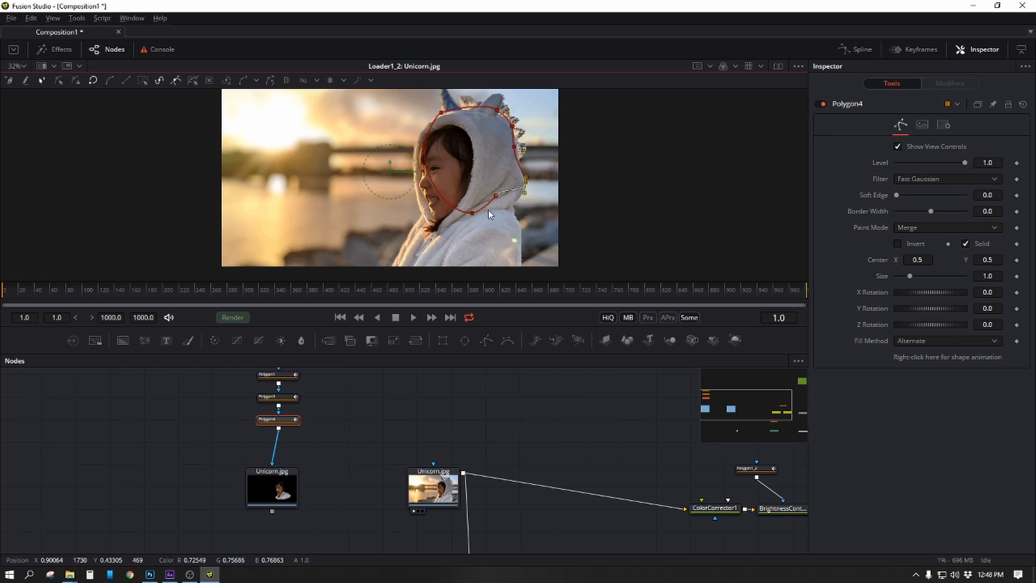
pyautogui.moveTo(328, 445); pyautogui.dragTo(413, 468)
pyautogui.scroll(-1, 394, 444)
pyautogui.click(373, 506)
pyautogui.press('1')
pyautogui.click(433, 449)
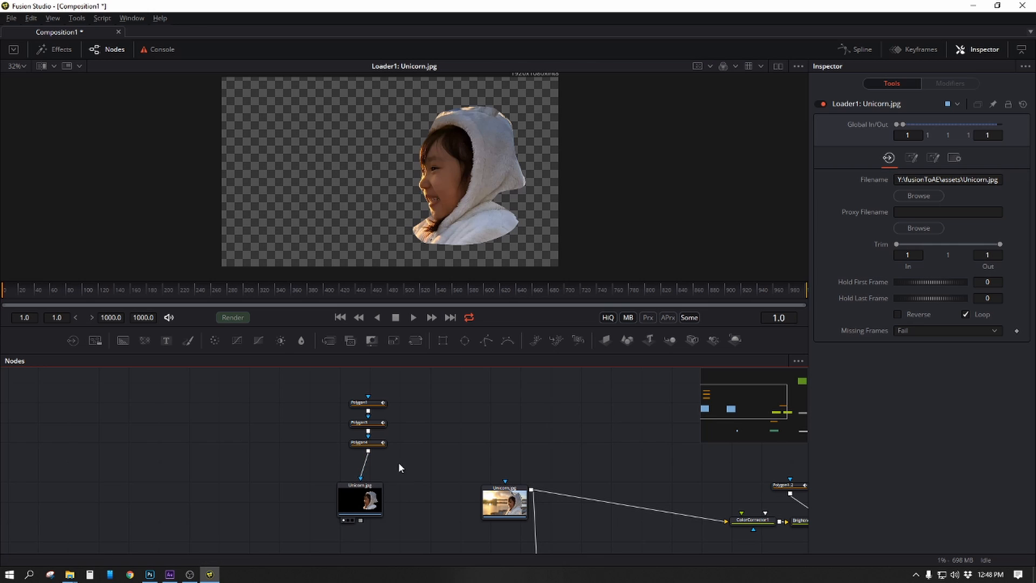
# Step: Select the three chained polygon masks to show their outlines together over the masked image
pyautogui.moveTo(399, 468); pyautogui.dragTo(331, 403)
pyautogui.moveTo(608, 450); pyautogui.dragTo(310, 409)
pyautogui.scroll(-2, 294, 410)
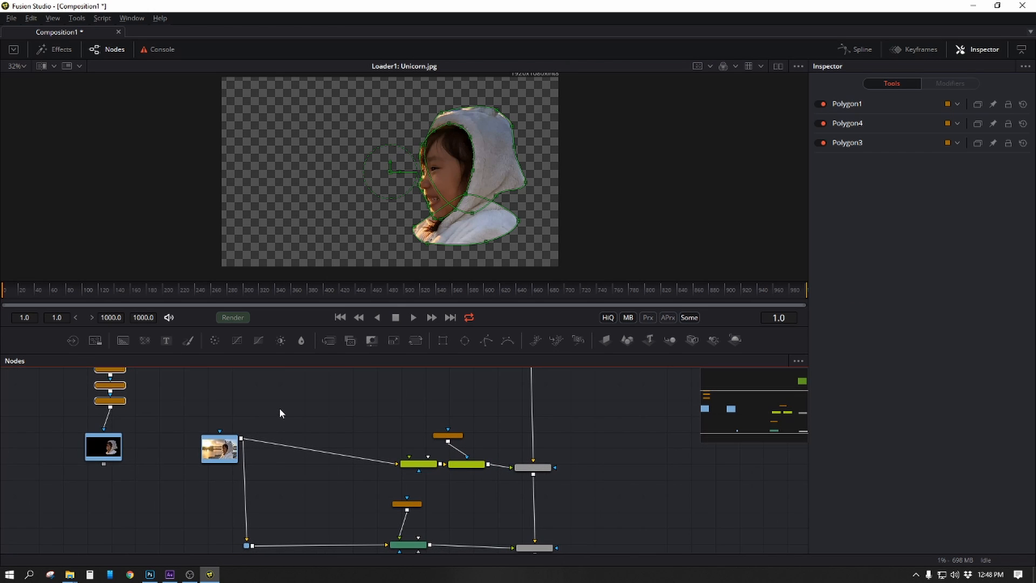
pyautogui.moveTo(168, 421); pyautogui.dragTo(282, 411)
pyautogui.moveTo(567, 472); pyautogui.dragTo(376, 392)
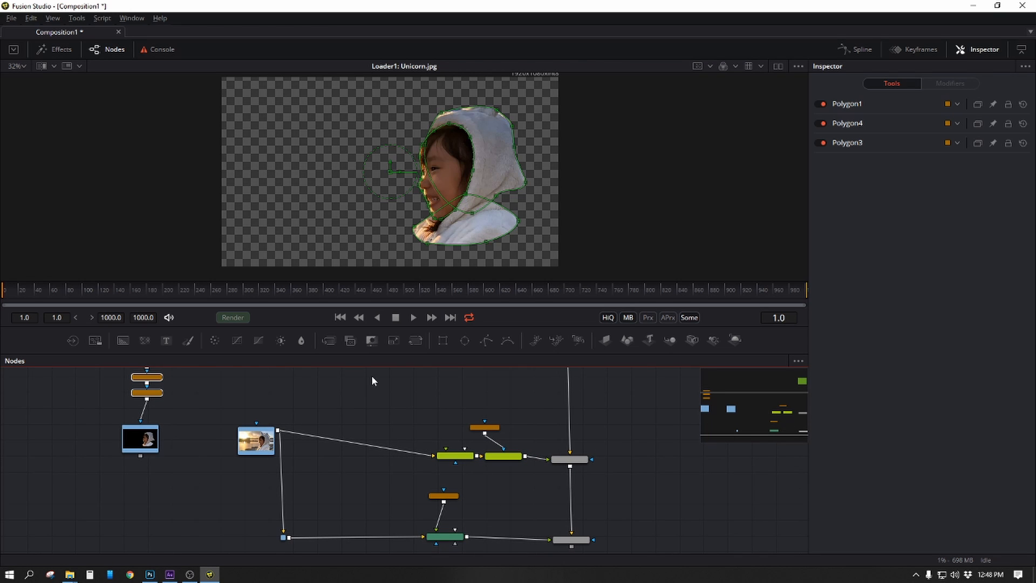
# Step: Display the Merge2 result in the viewer and nudge the masked Unicorn.jpg loader under its masks
pyautogui.moveTo(200, 484); pyautogui.dragTo(204, 422)
pyautogui.click(565, 479)
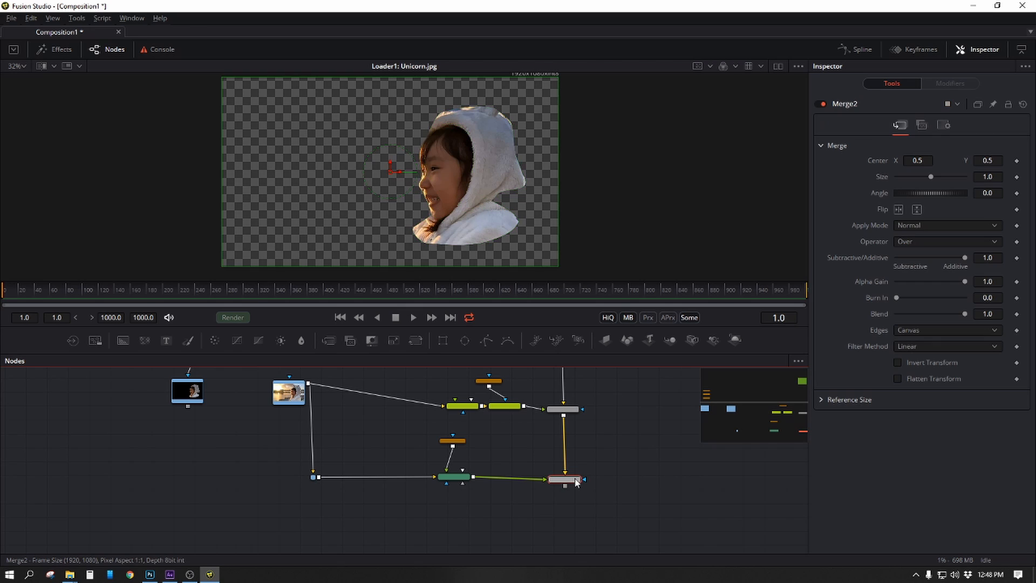
pyautogui.press('1')
pyautogui.moveTo(392, 431); pyautogui.dragTo(411, 470)
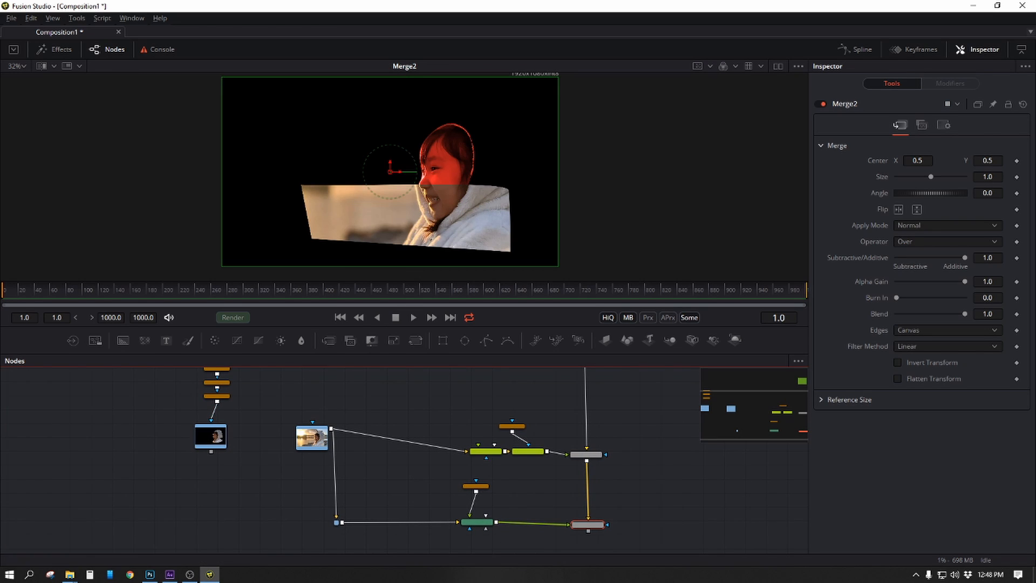
pyautogui.moveTo(218, 437); pyautogui.dragTo(219, 431)
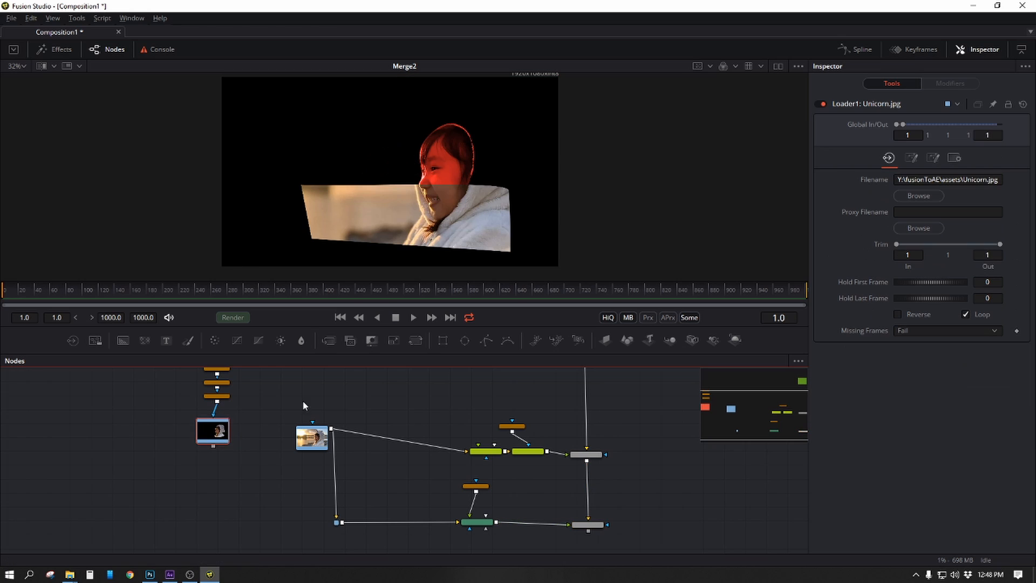
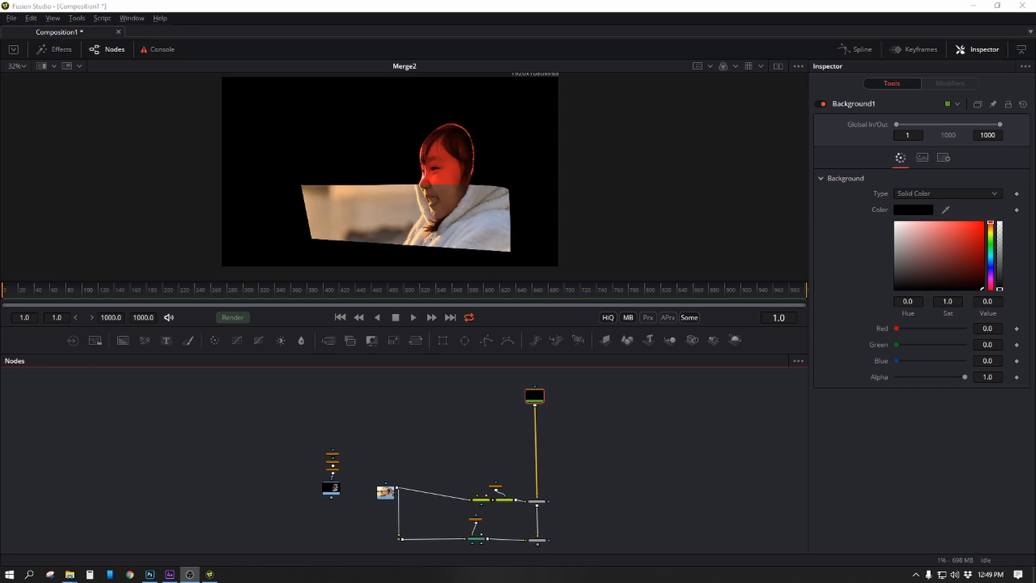
# Step: Add a loader for rgbMatte.tiff in the empty area beside the polygon mask chain
pyautogui.moveTo(396, 444); pyautogui.dragTo(354, 457)
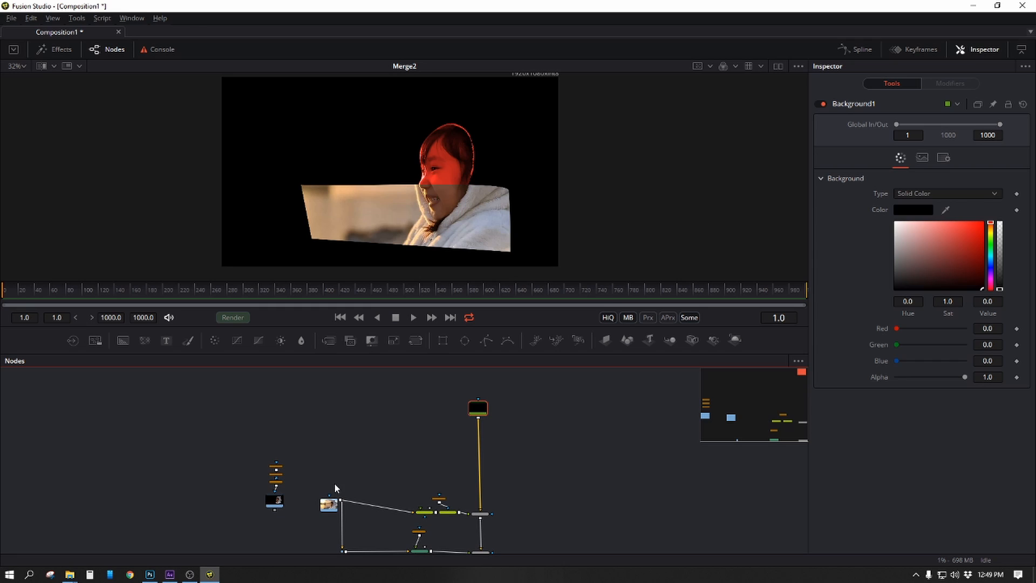
pyautogui.moveTo(335, 482); pyautogui.dragTo(414, 450)
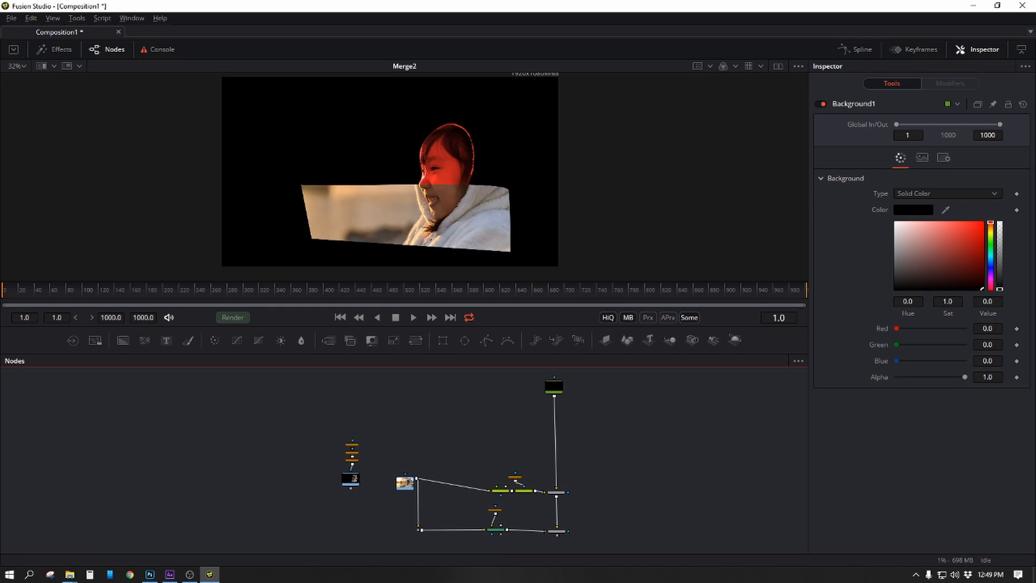
pyautogui.press('l')
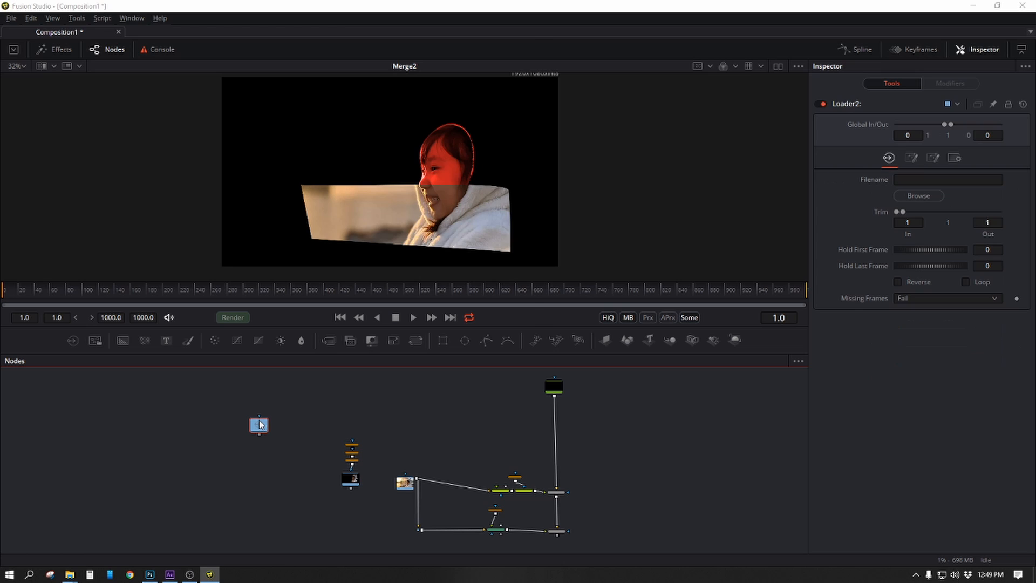
pyautogui.click(328, 128)
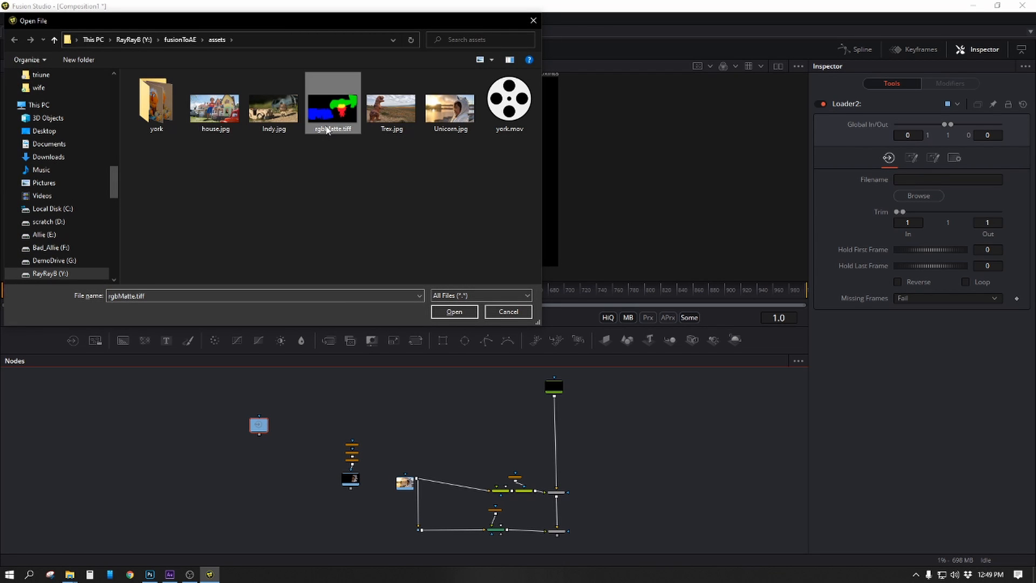
pyautogui.click(455, 311)
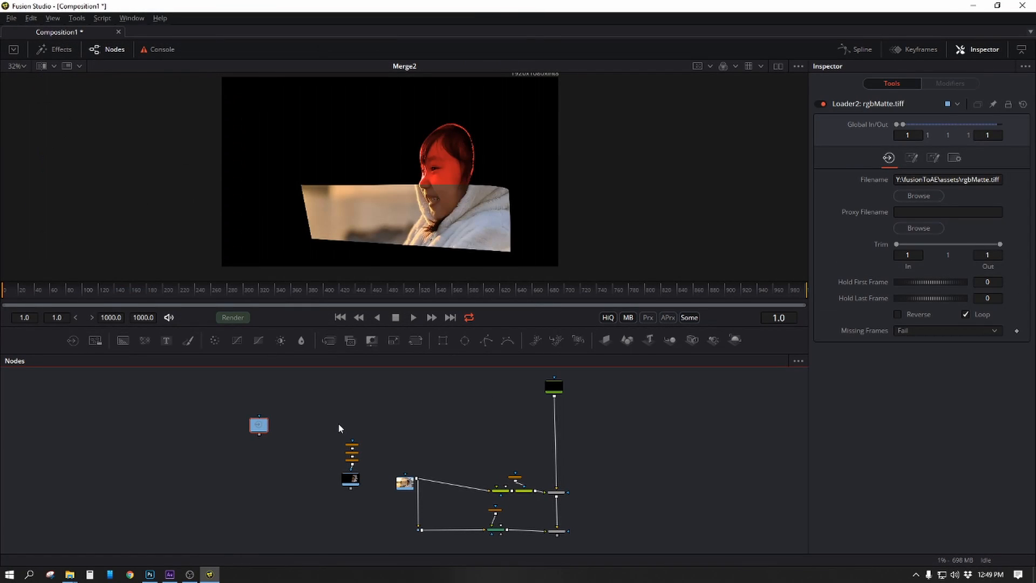
# Step: Add a loader for Indy.jpg beside the rgbMatte.tiff loader and display it in the viewer
pyautogui.press('l')
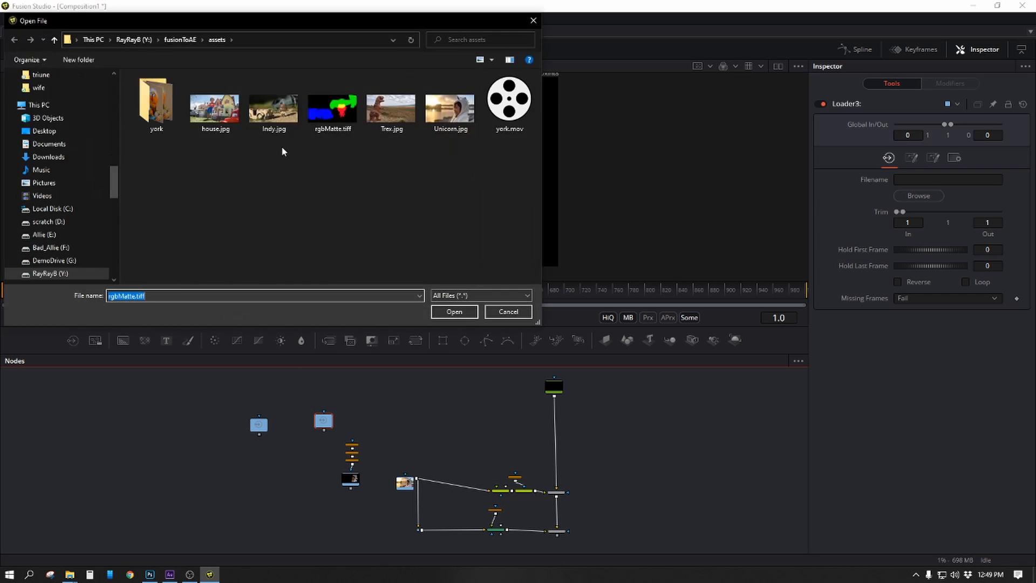
pyautogui.click(274, 111)
pyautogui.click(454, 311)
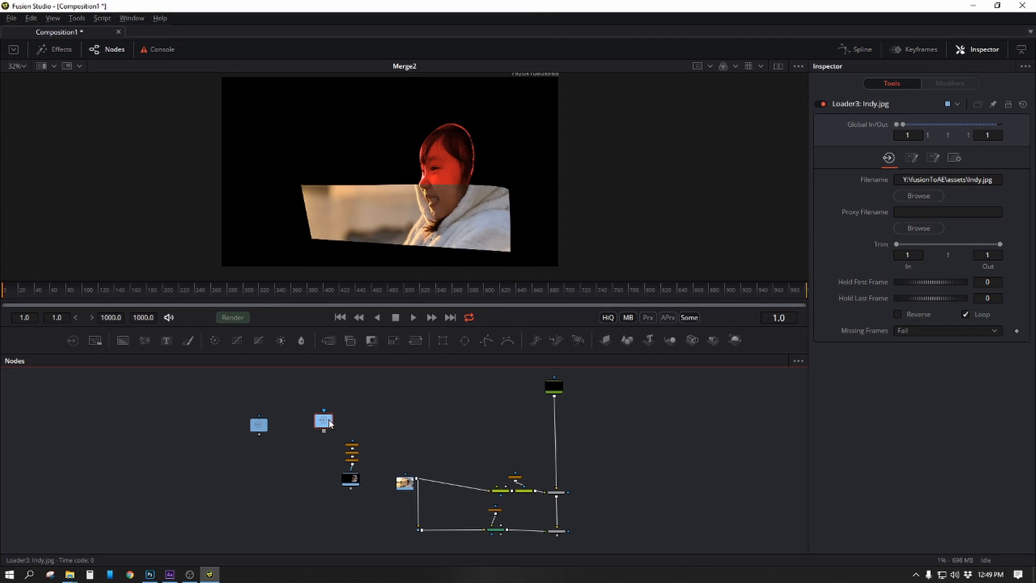
pyautogui.press('1')
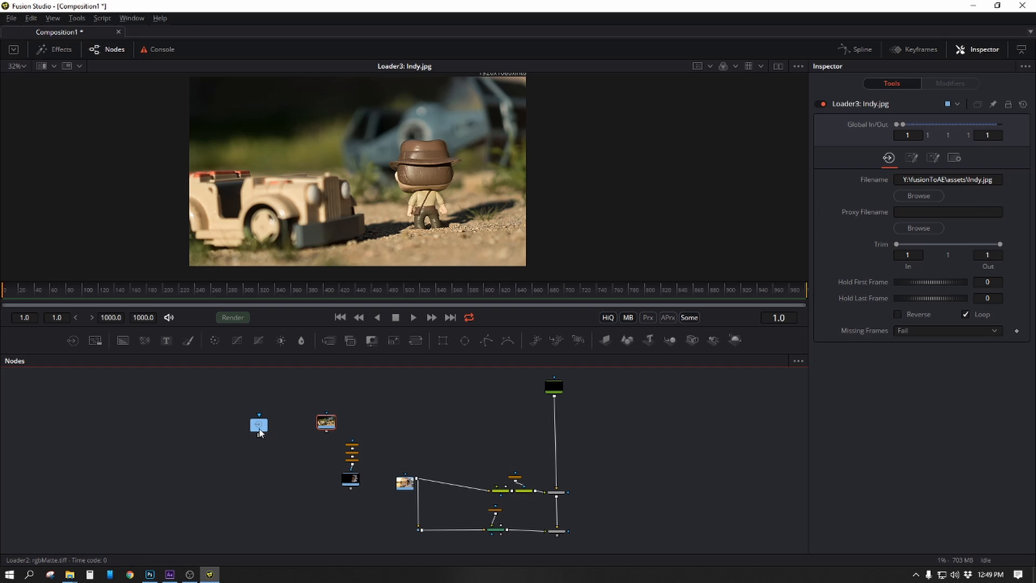
# Step: Display rgbMatte.tiff and examine its red, green and blue channels one after another
pyautogui.click(260, 432)
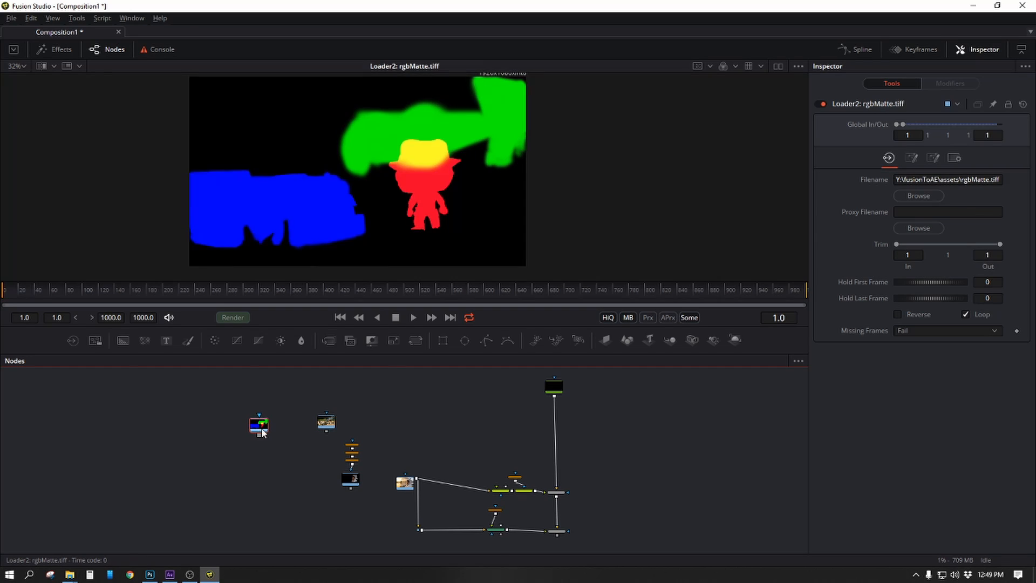
pyautogui.click(324, 423)
pyautogui.press('r')
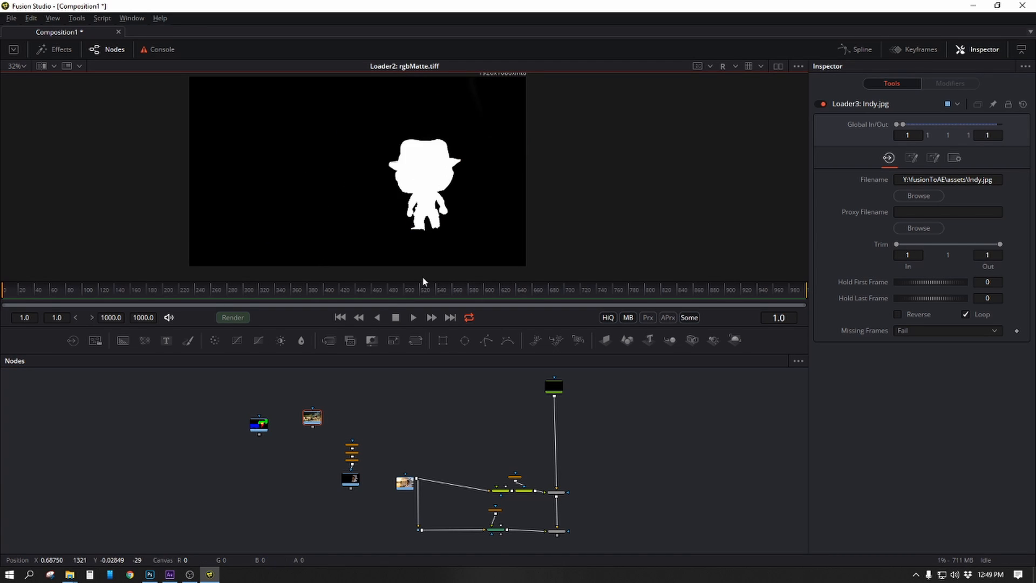
pyautogui.press('g')
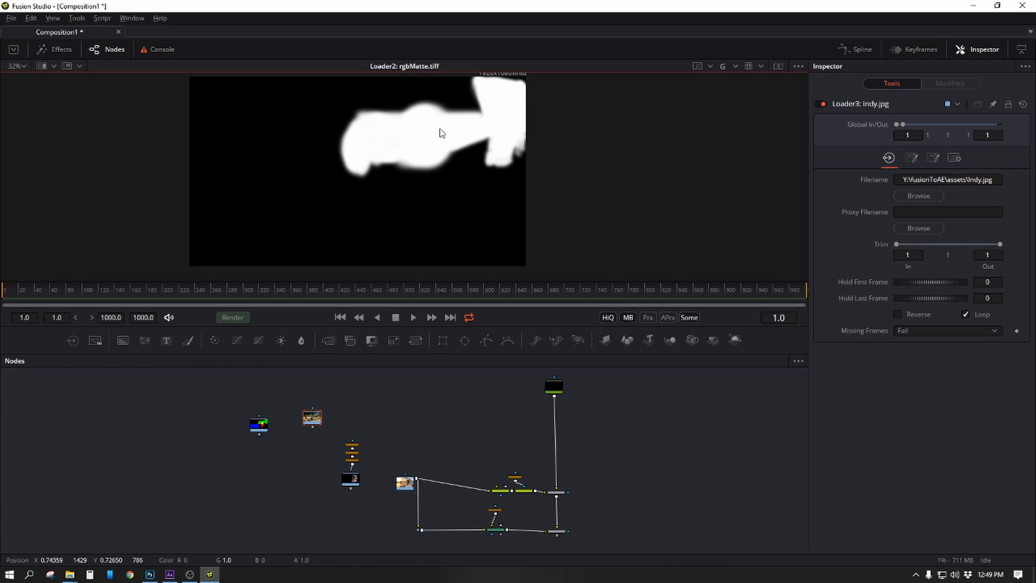
pyautogui.press('b')
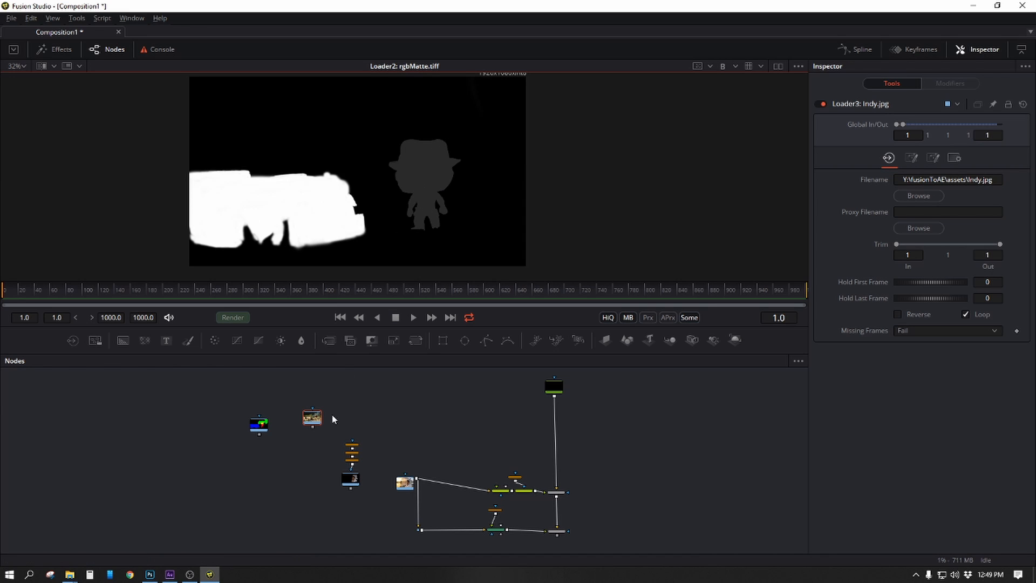
# Step: Display Indy.jpg in the viewer and attach a Matte Control node to its loader
pyautogui.click(316, 423)
pyautogui.moveTo(317, 422); pyautogui.dragTo(343, 202)
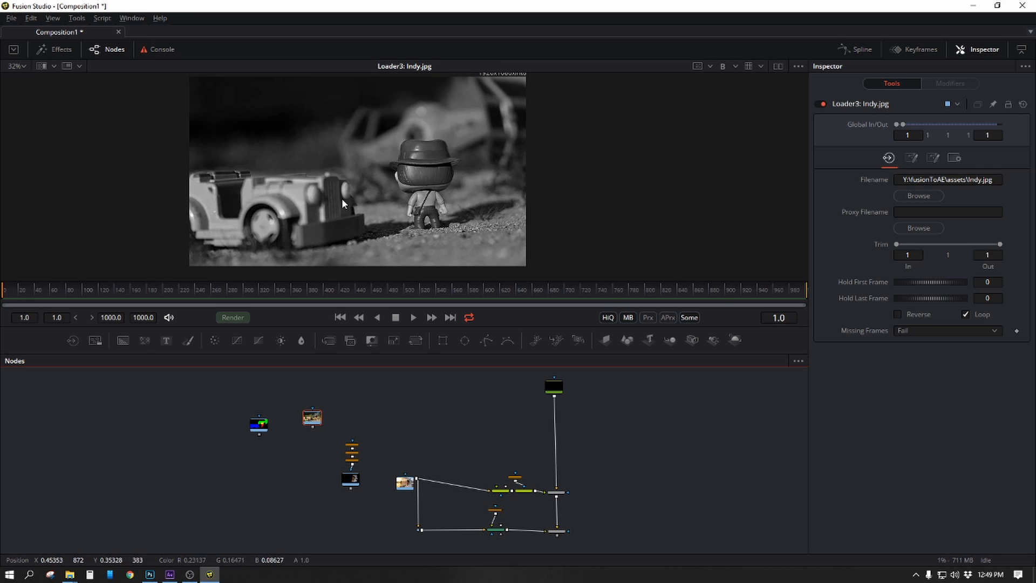
pyautogui.press('m')
pyautogui.click(325, 190)
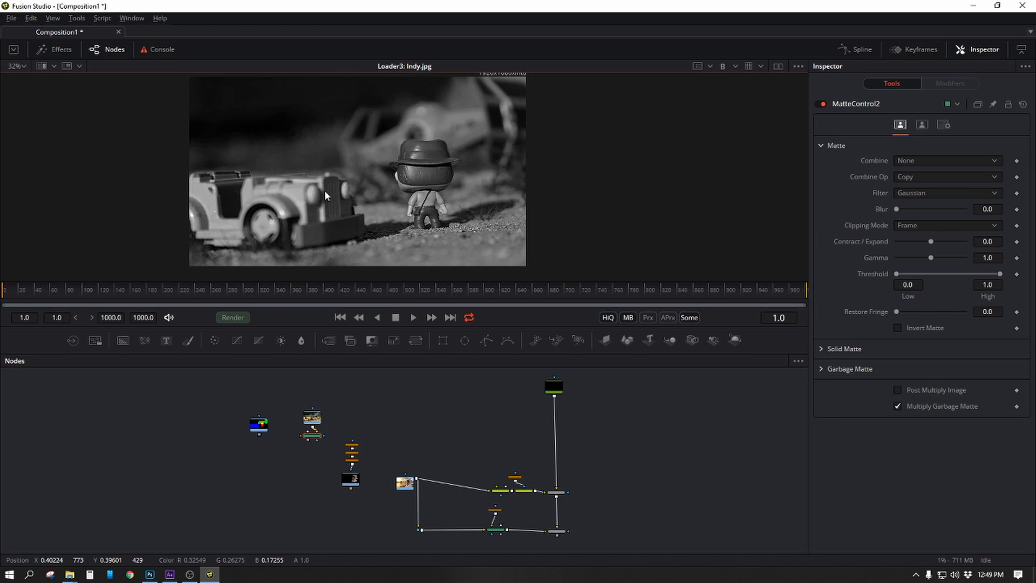
# Step: Return the viewer to full color and detach the Matte Control node from the Indy.jpg loader
pyautogui.press('a')
pyautogui.press('c')
pyautogui.moveTo(291, 475); pyautogui.dragTo(329, 429)
pyautogui.press('Delete')
pyautogui.hotkey('ctrl', 'z')
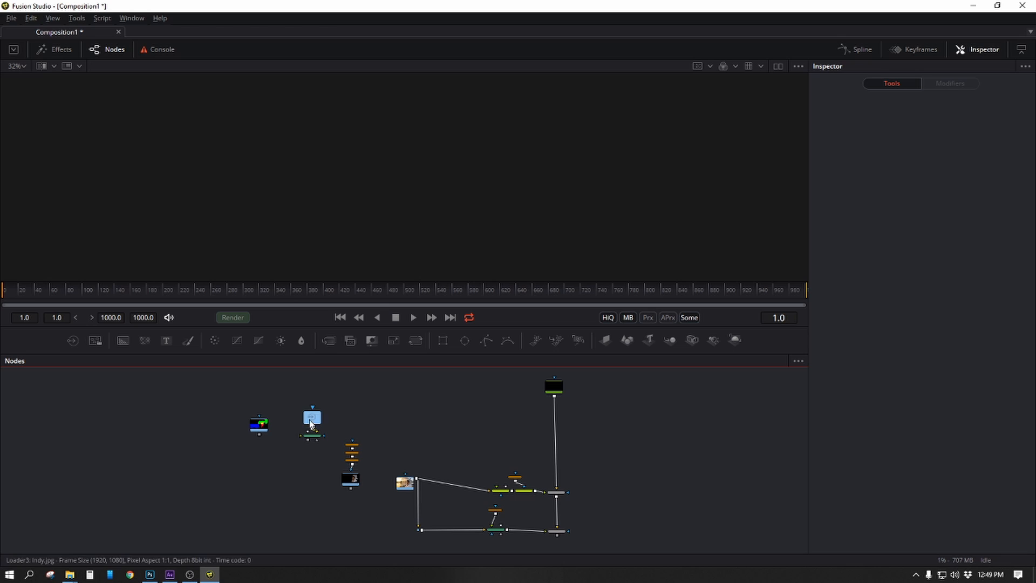
pyautogui.scroll(2, 316, 429)
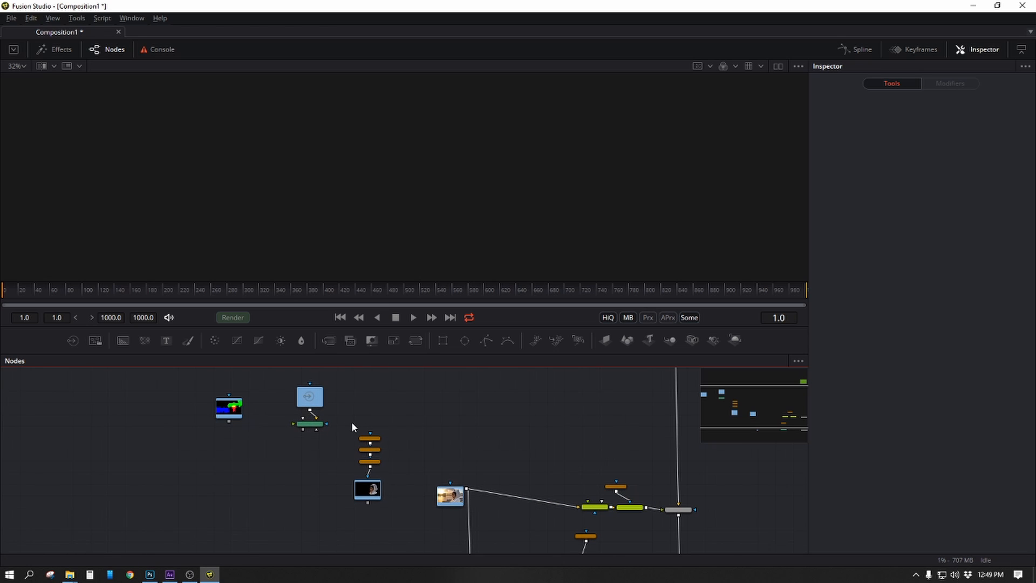
pyautogui.click(313, 424)
pyautogui.press('Delete')
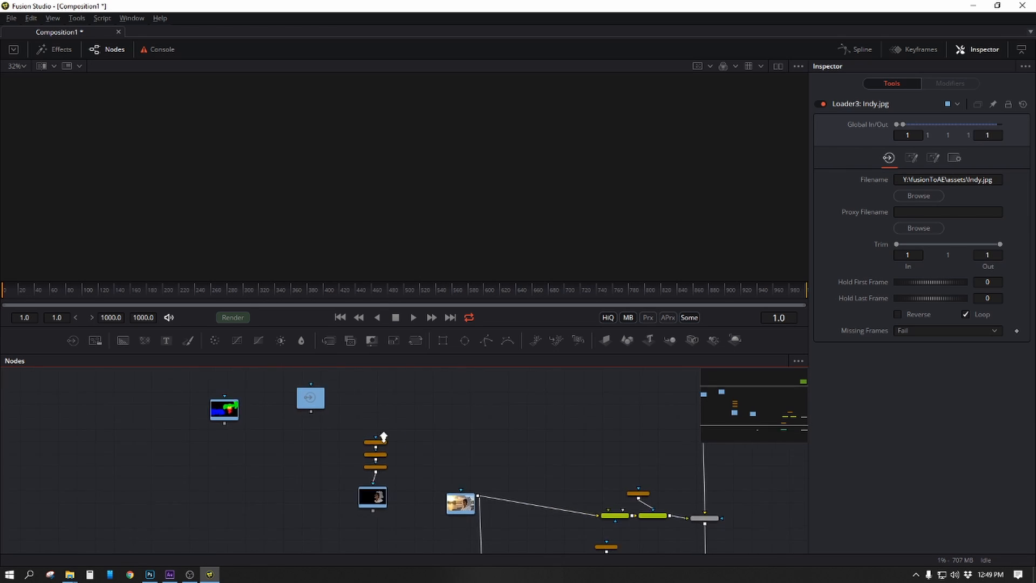
pyautogui.scroll(5, 324, 442)
pyautogui.hotkey('ctrl', 'z')
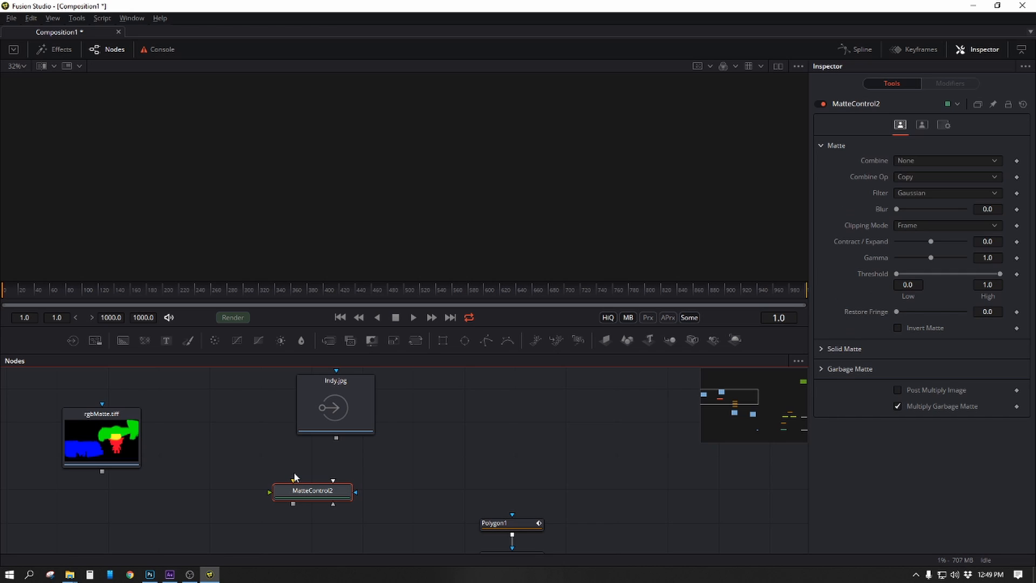
# Step: Connect the Indy.jpg loader to the Matte Control's background input and display the Matte Control in the viewer
pyautogui.moveTo(293, 480); pyautogui.dragTo(333, 410)
pyautogui.hotkey('ctrl', 't')
pyautogui.click(306, 517)
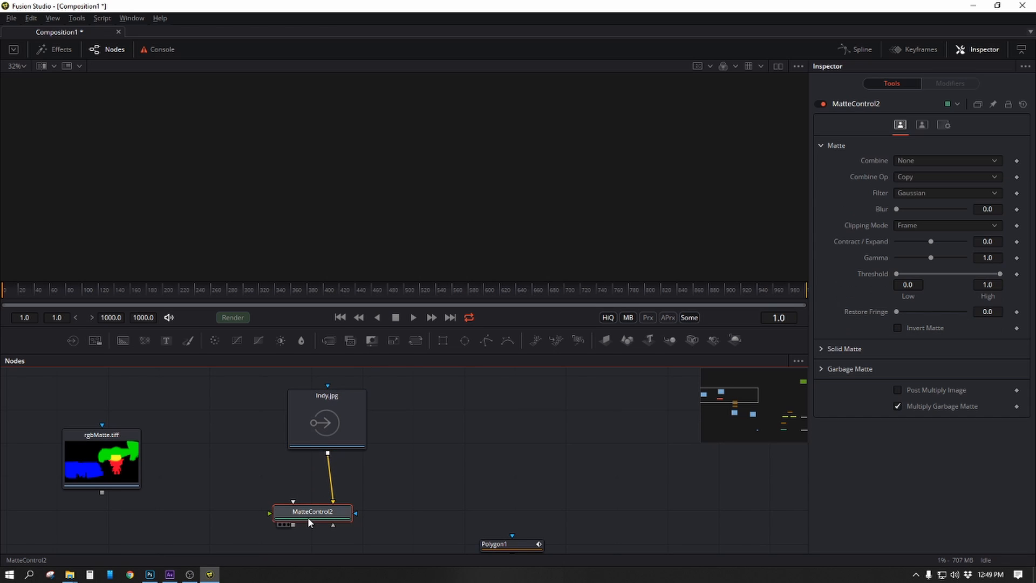
pyautogui.press('1')
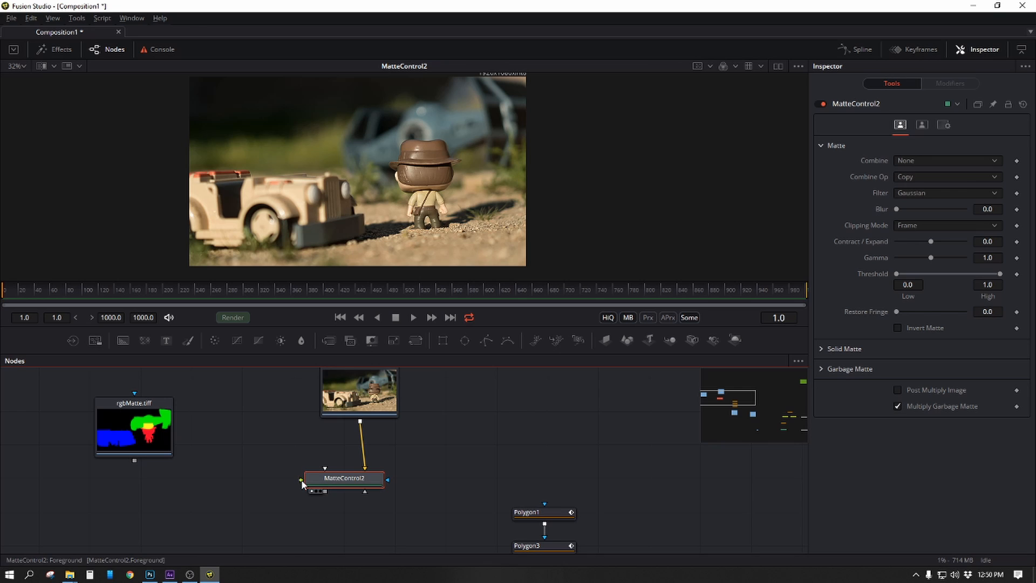
# Step: Feed rgbMatte.tiff into the Matte Control's foreground input, display the matte image and select the Matte Control
pyautogui.moveTo(301, 479); pyautogui.dragTo(187, 497)
pyautogui.press('1')
pyautogui.click(348, 483)
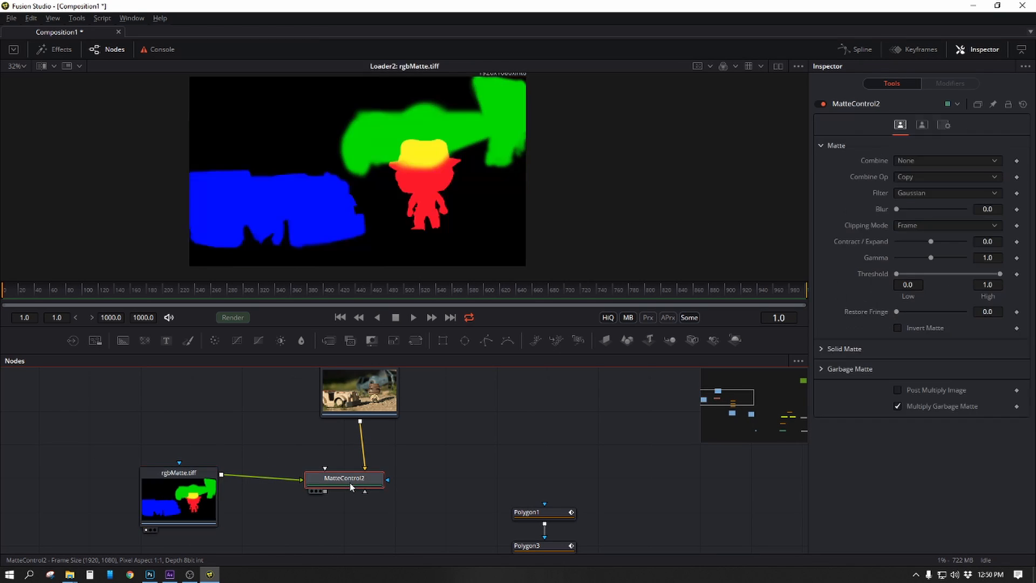
# Step: Set the Matte Control's Combine to Combine Red, display its output and enable Post Multiply Image
pyautogui.click(932, 161)
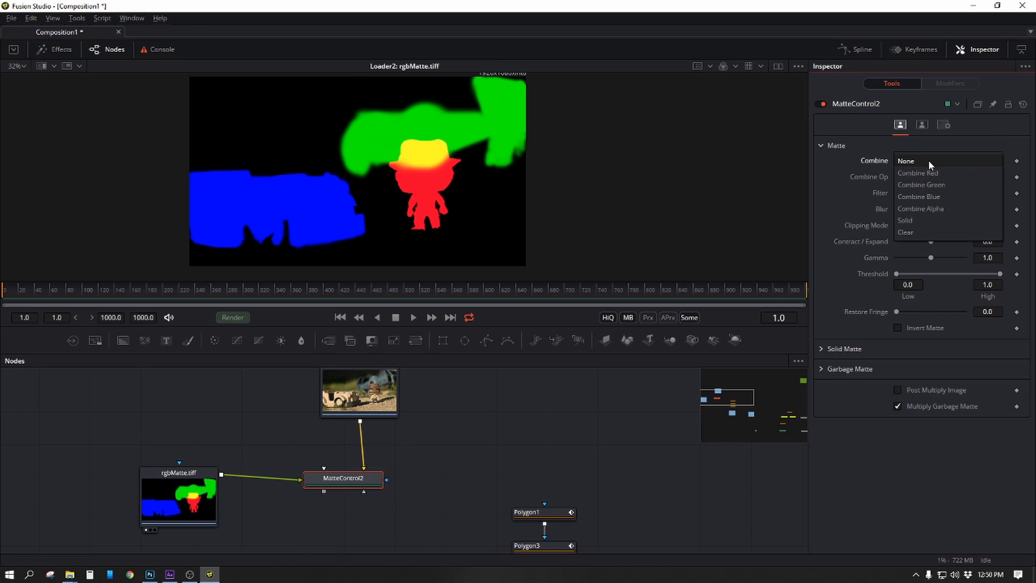
pyautogui.click(955, 175)
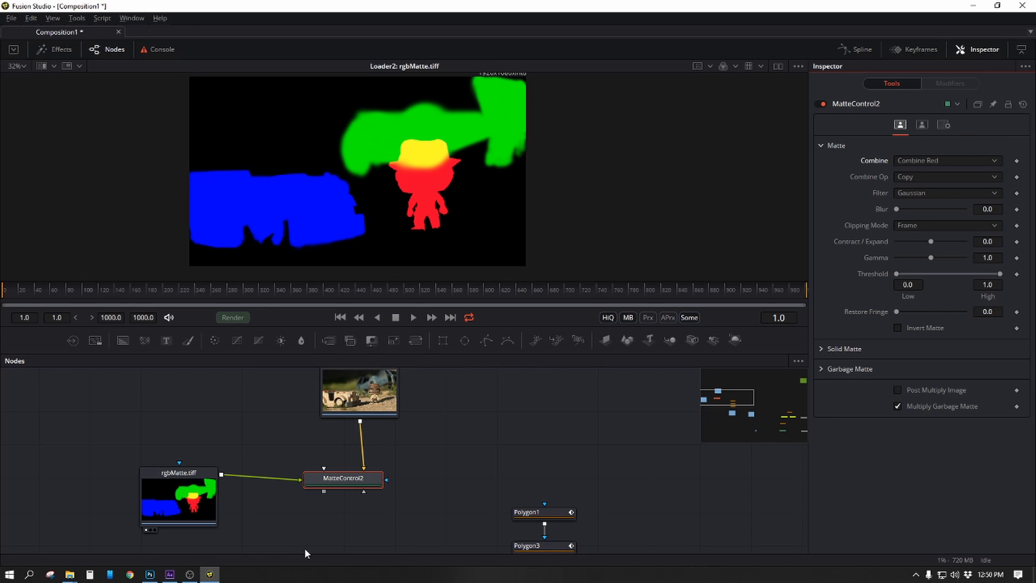
pyautogui.click(342, 480)
pyautogui.press('1')
pyautogui.moveTo(334, 483); pyautogui.dragTo(269, 457)
pyautogui.scroll(-1, 269, 457)
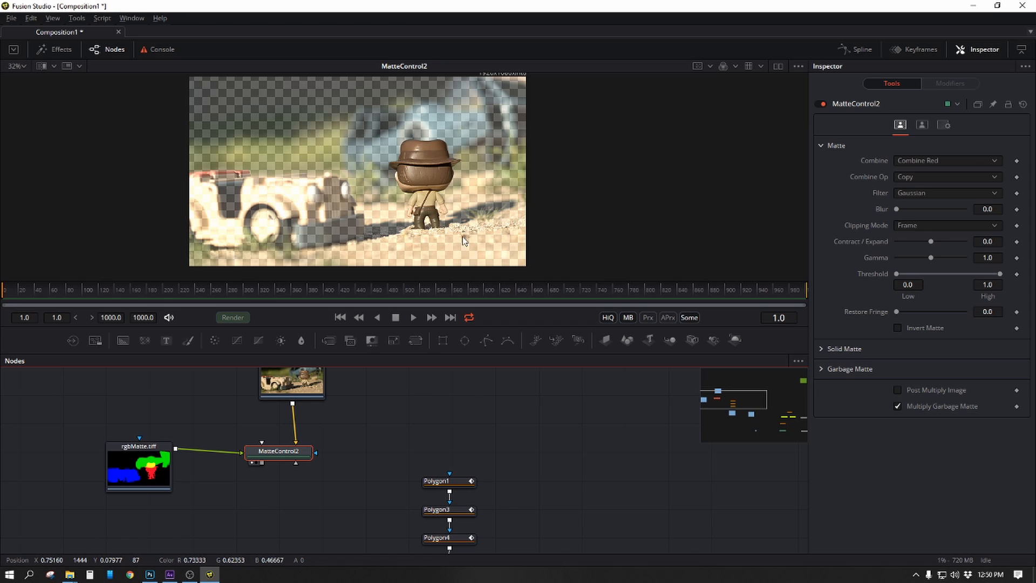
pyautogui.click(936, 389)
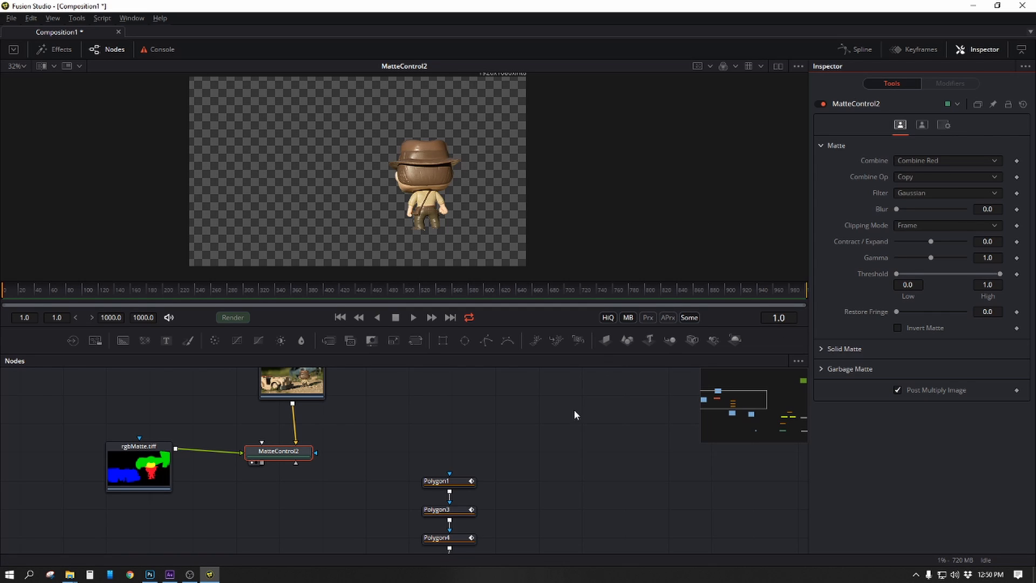
# Step: Switch the Matte Control's Combine to Combine Blue, Combine Green and back to Combine Red to compare the mattes
pyautogui.click(918, 160)
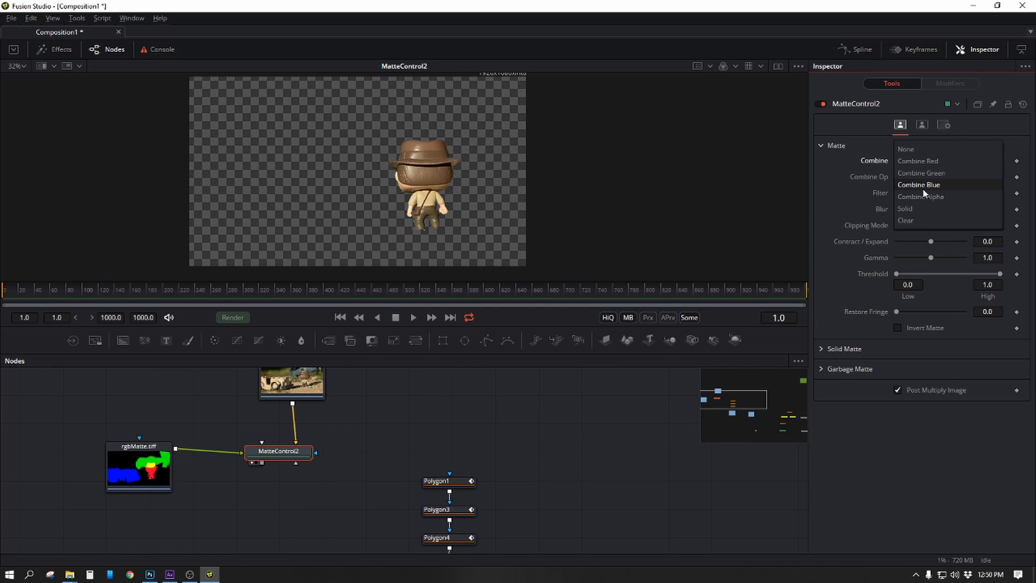
pyautogui.click(921, 184)
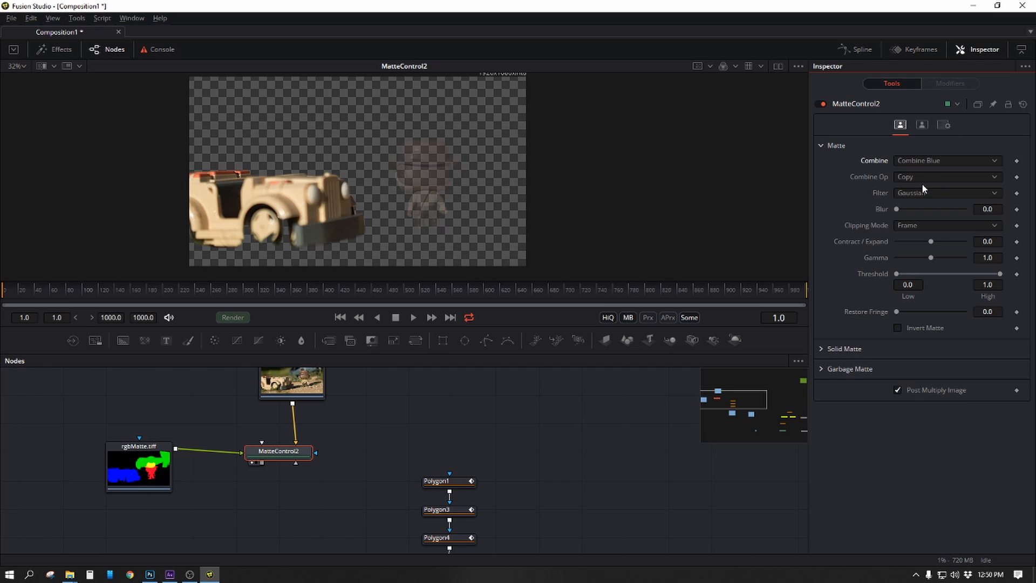
pyautogui.click(932, 161)
pyautogui.click(932, 150)
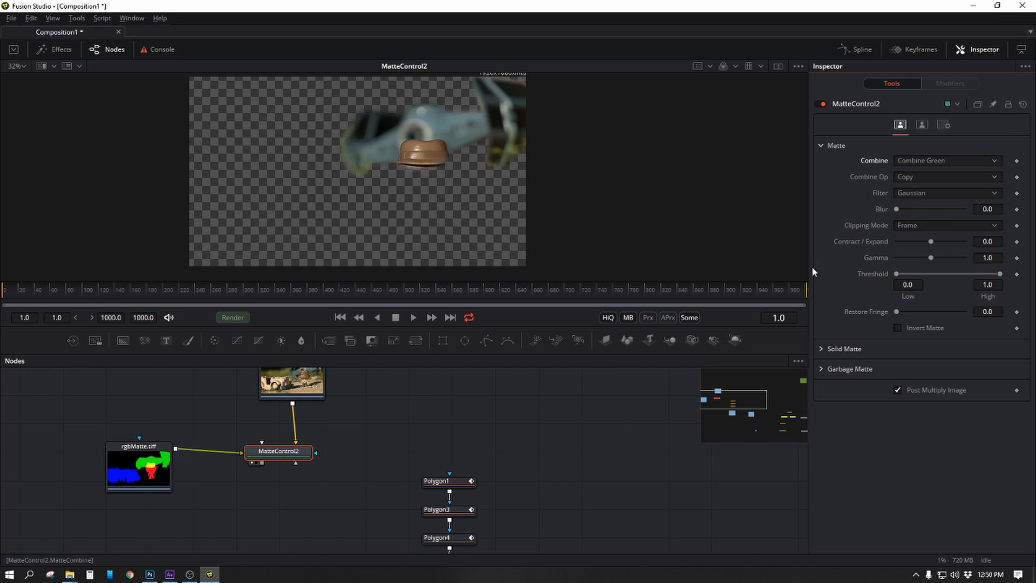
pyautogui.click(933, 162)
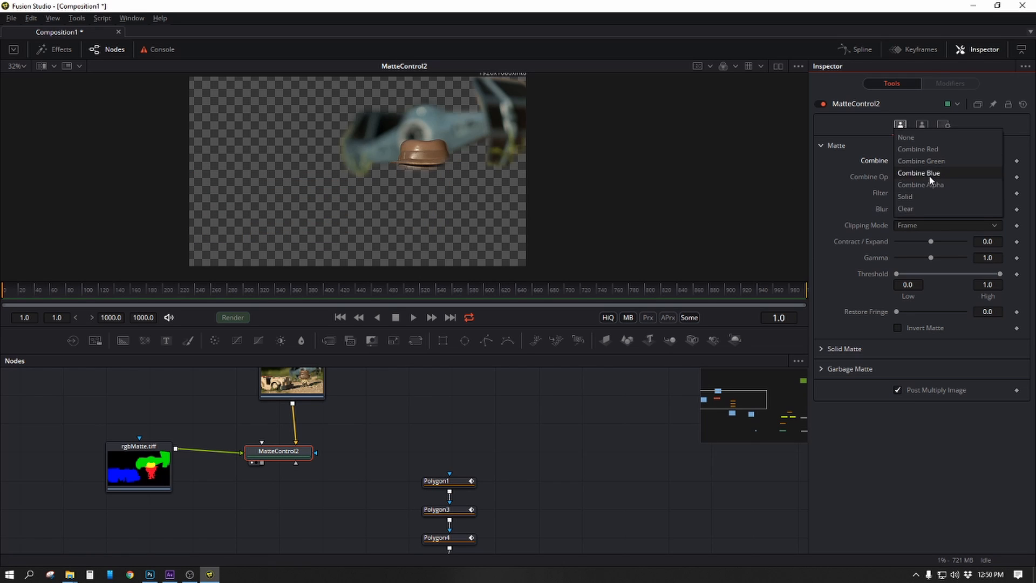
pyautogui.click(929, 150)
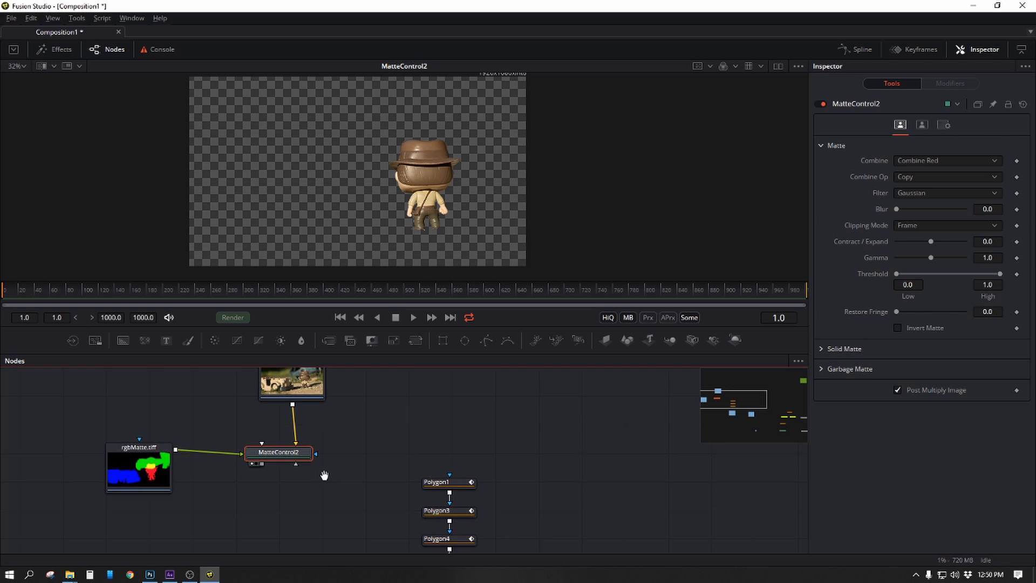
# Step: Move the Indy.jpg, rgbMatte.tiff and Matte Control nodes below the existing composite and display its last merge
pyautogui.scroll(-5, 323, 475)
pyautogui.scroll(-3, 170, 511)
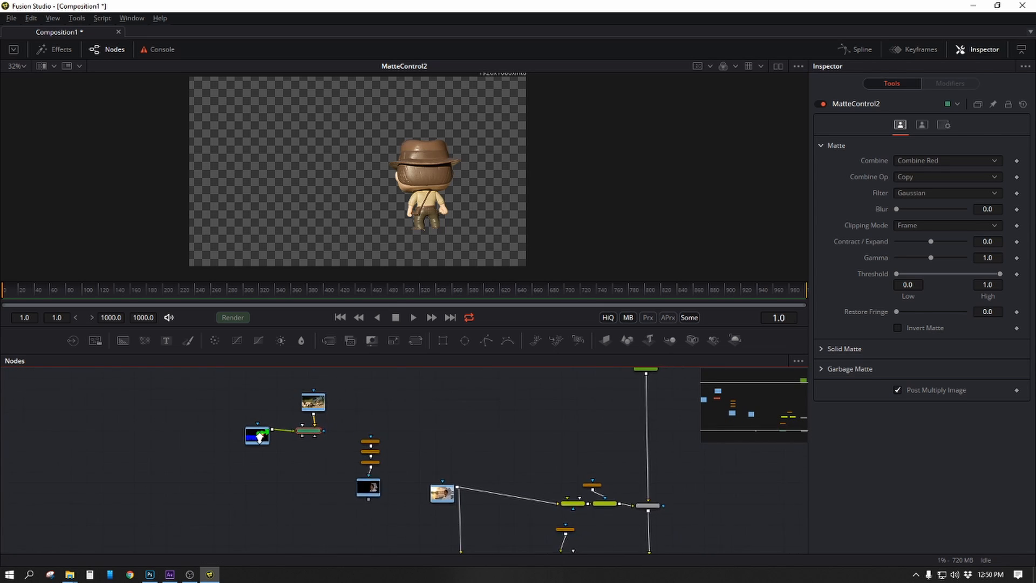
pyautogui.moveTo(209, 485); pyautogui.dragTo(332, 518)
pyautogui.scroll(-3, 324, 404)
pyautogui.moveTo(529, 510); pyautogui.dragTo(362, 433)
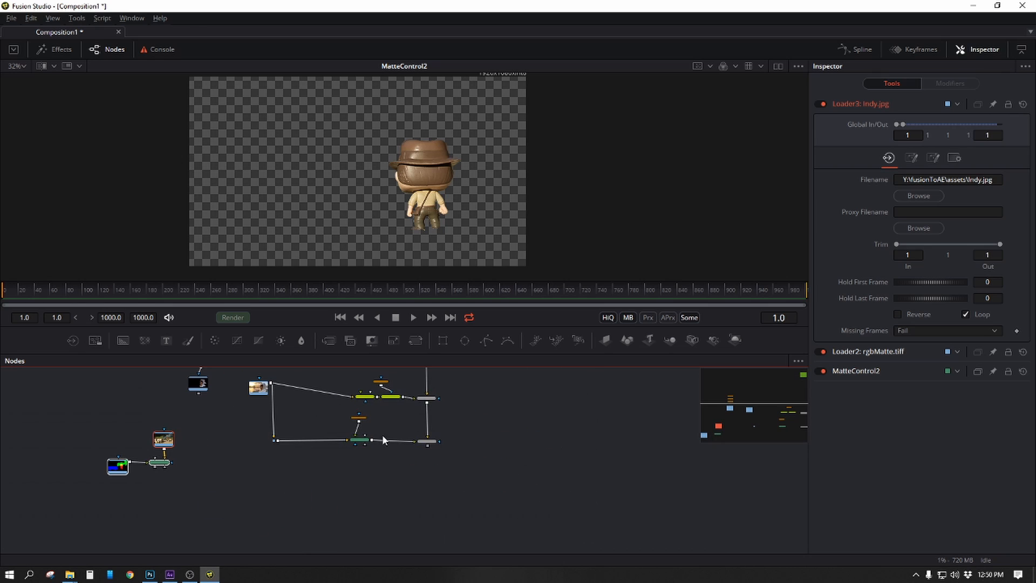
pyautogui.click(432, 441)
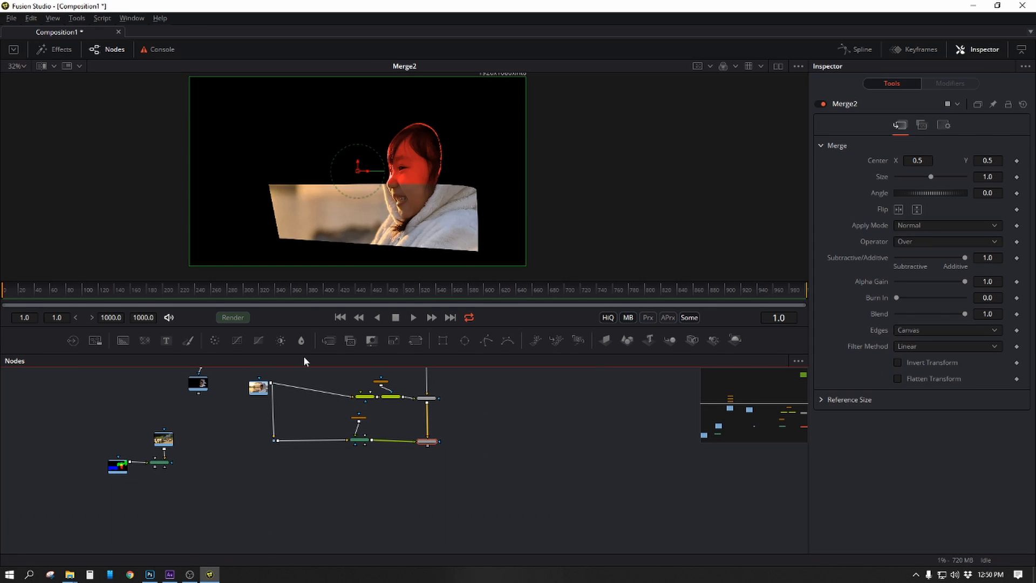
# Step: Move the Indy.jpg loader back above the node tree, level with the background node
pyautogui.moveTo(280, 433); pyautogui.dragTo(366, 480)
pyautogui.scroll(-1, 323, 479)
pyautogui.moveTo(292, 482); pyautogui.dragTo(254, 393)
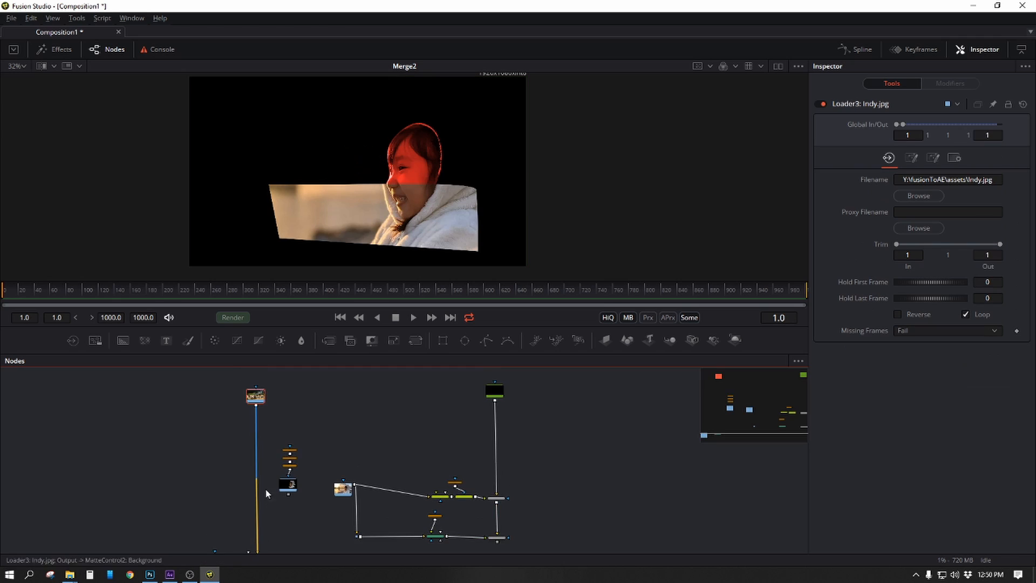
pyautogui.moveTo(269, 505); pyautogui.dragTo(292, 425)
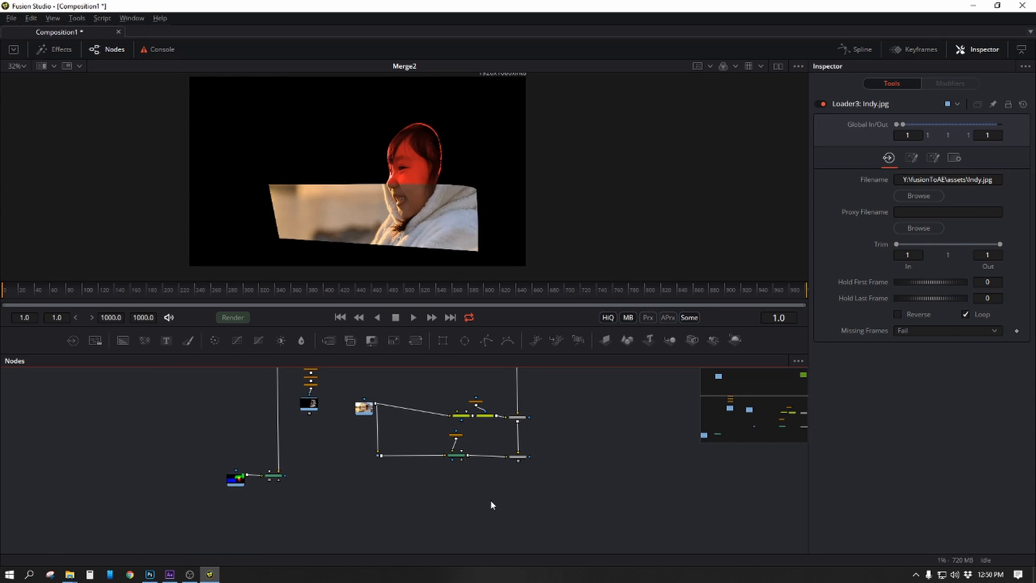
# Step: Add merges below the existing composite, connect the Indy Matte Control's output to the lowest one and display it
pyautogui.press('m')
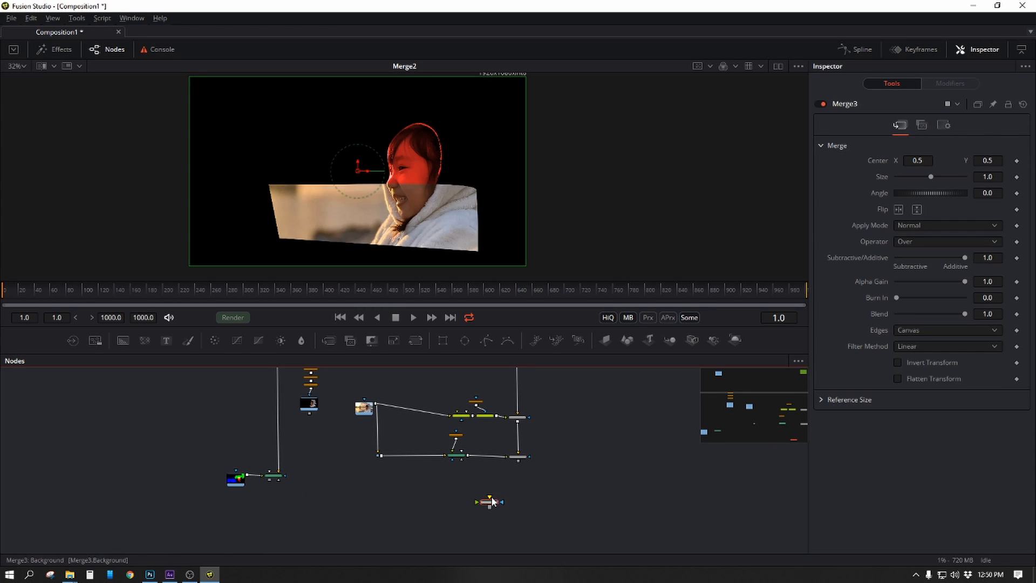
pyautogui.moveTo(491, 502); pyautogui.dragTo(520, 459)
pyautogui.moveTo(492, 505); pyautogui.dragTo(271, 489)
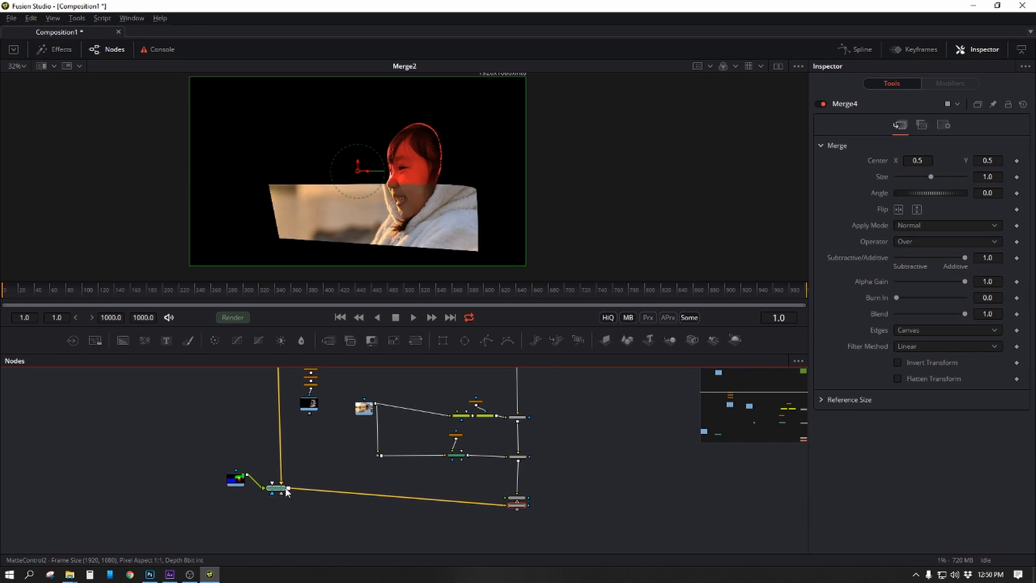
pyautogui.click(518, 505)
pyautogui.press('1')
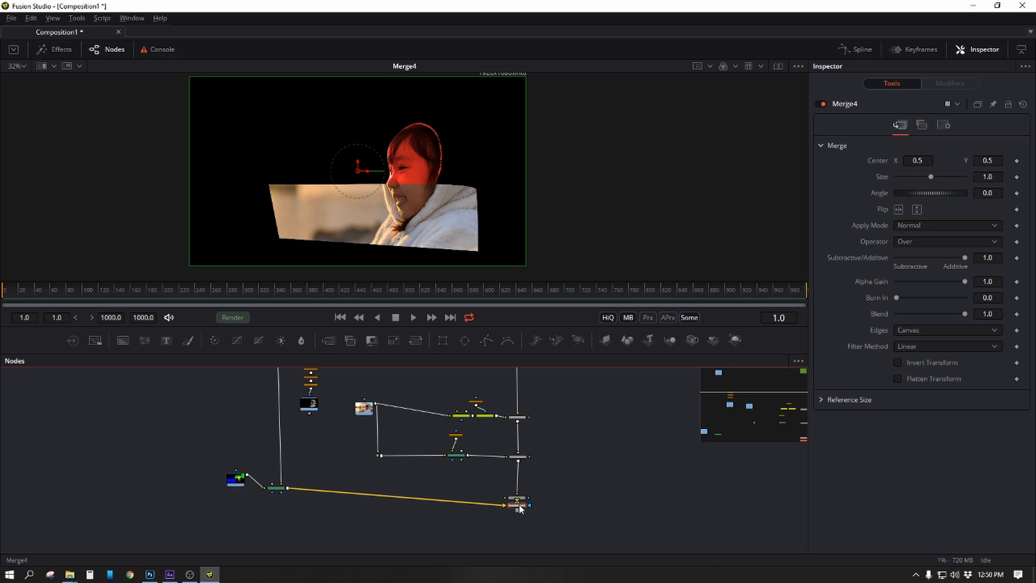
# Step: Tidy the new row by lowering the merges, rgbMatte.tiff and the Matte Control into line
pyautogui.moveTo(520, 513); pyautogui.dragTo(514, 528)
pyautogui.moveTo(222, 510); pyautogui.dragTo(218, 524)
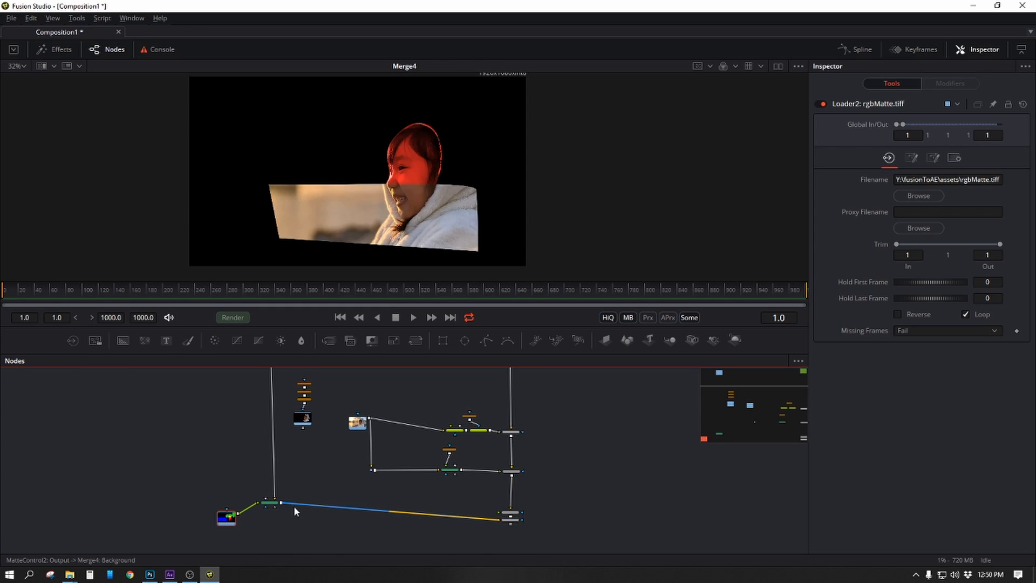
pyautogui.moveTo(274, 506); pyautogui.dragTo(275, 518)
# Step: Check the output of the Indy Matte Control and of the lowest merge in the viewer
pyautogui.click(275, 518)
pyautogui.press('1')
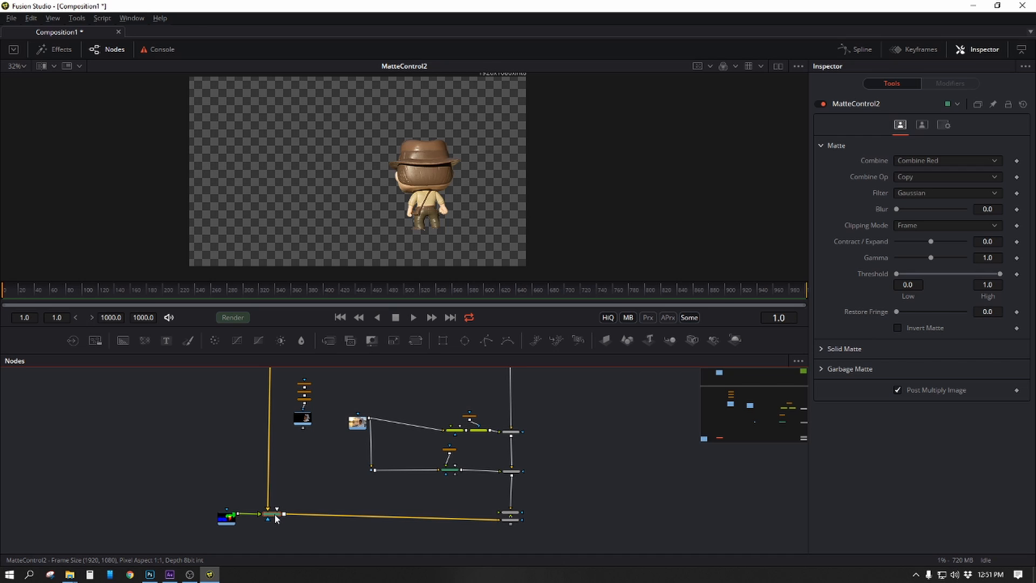
pyautogui.moveTo(534, 195); pyautogui.dragTo(513, 228)
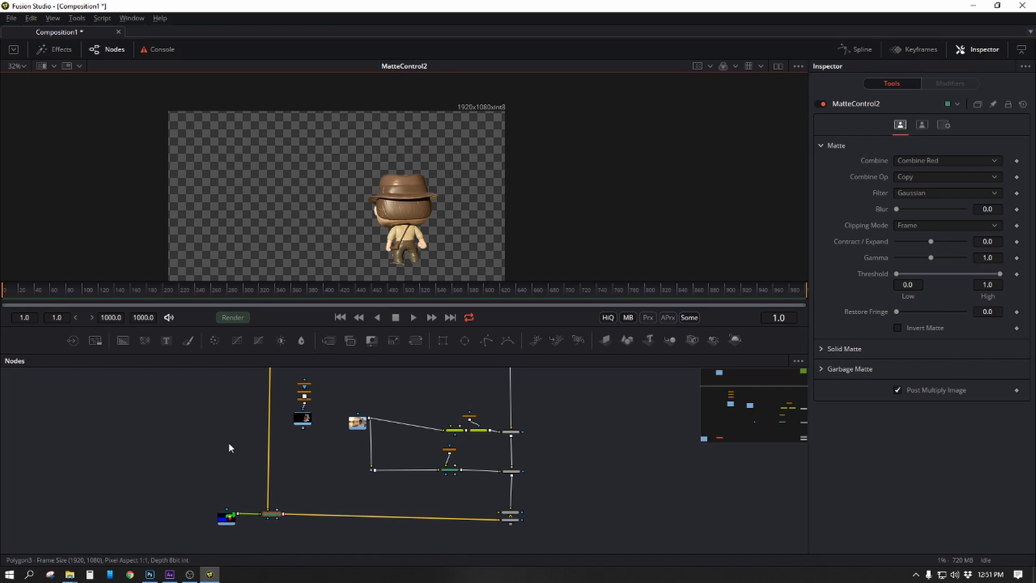
pyautogui.click(272, 514)
pyautogui.press('1')
pyautogui.moveTo(531, 516); pyautogui.dragTo(500, 451)
pyautogui.scroll(4, 548, 460)
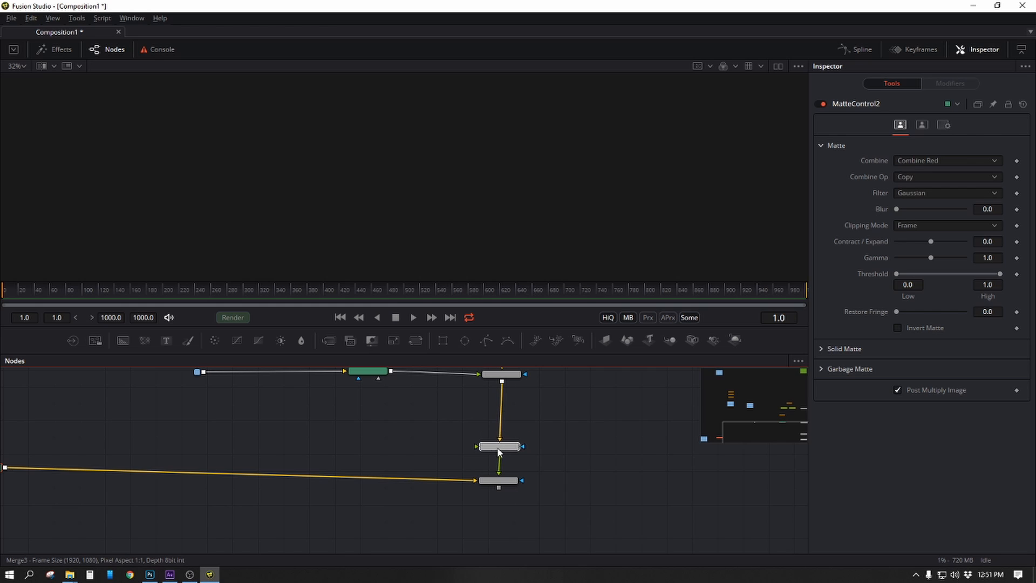
pyautogui.click(497, 481)
pyautogui.press('1')
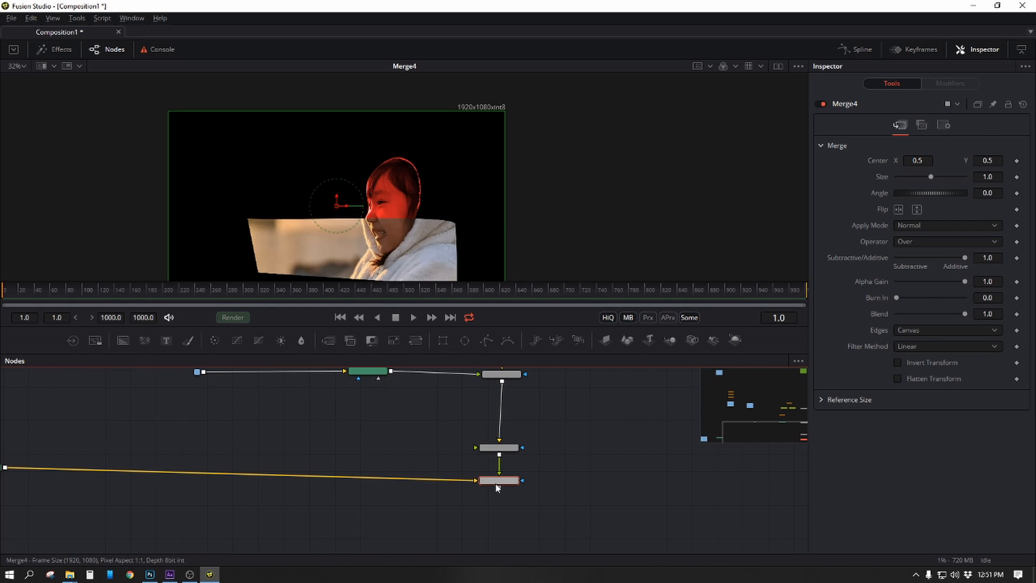
# Step: Delete the redundant middle merge and rewire the lowest Merge with the existing composite as background and the Matte Control as foreground
pyautogui.click(510, 448)
pyautogui.press('Delete')
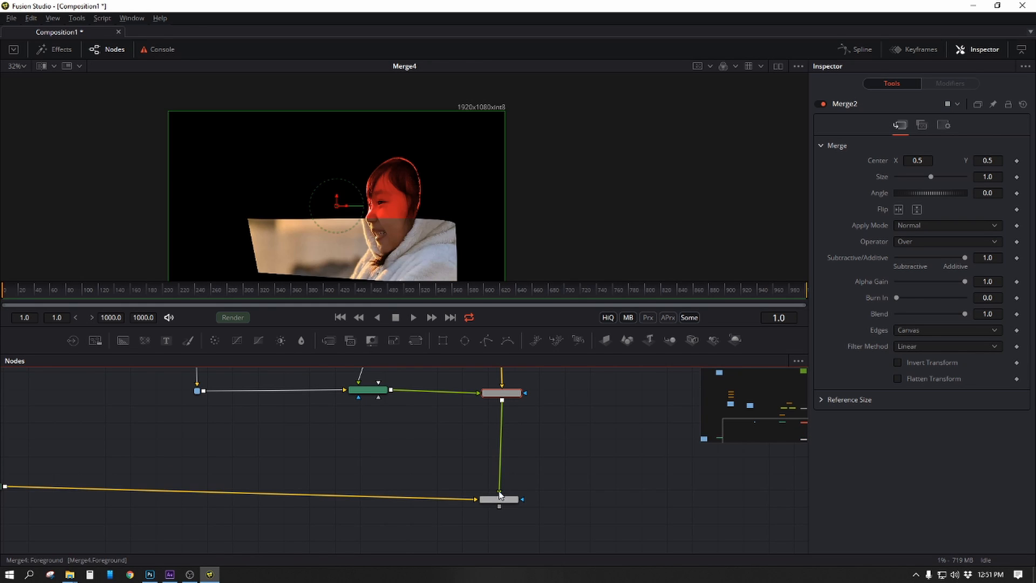
pyautogui.moveTo(489, 497); pyautogui.dragTo(517, 417)
pyautogui.scroll(4, 518, 417)
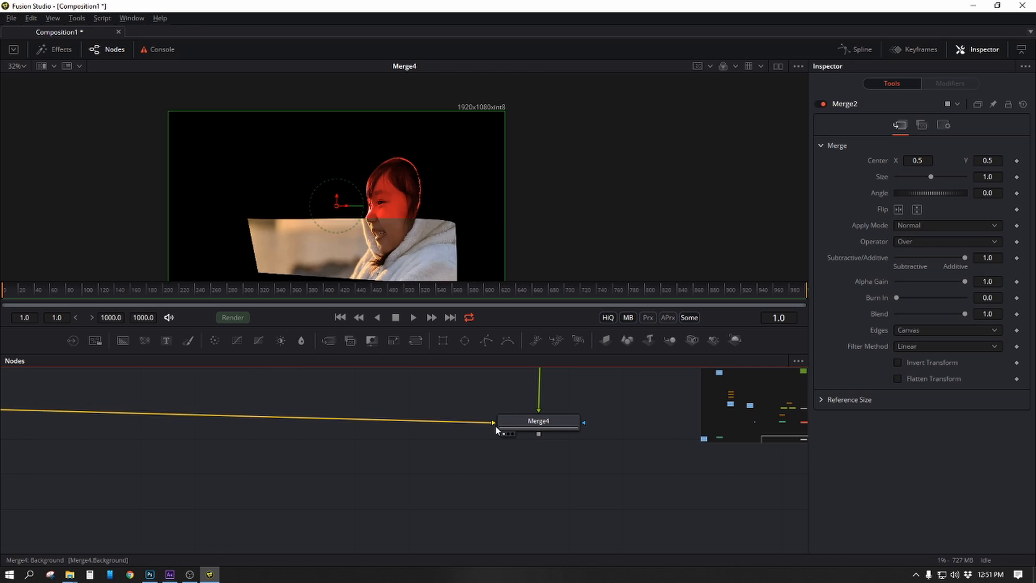
pyautogui.moveTo(494, 423); pyautogui.dragTo(474, 480)
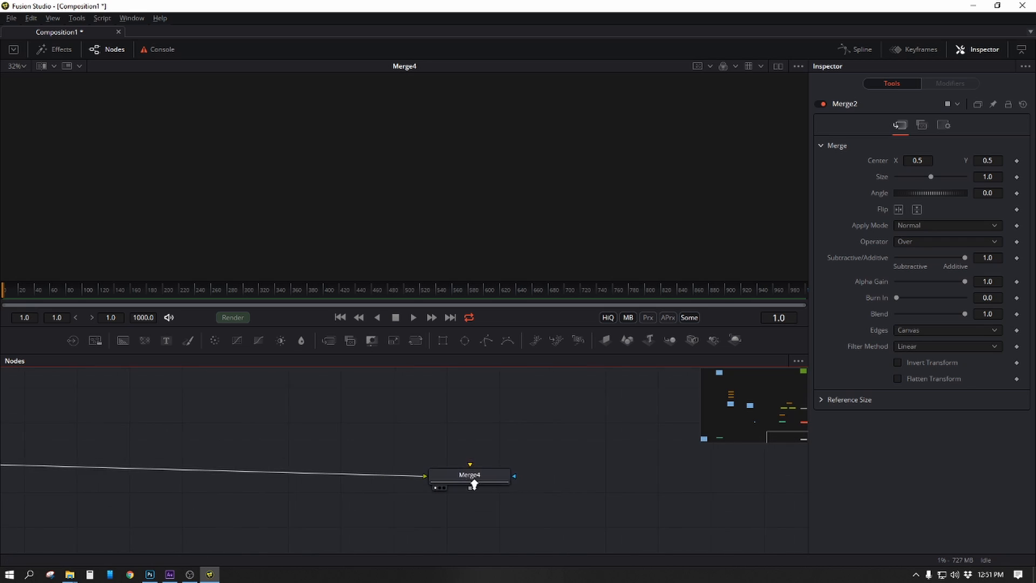
pyautogui.scroll(3, 473, 475)
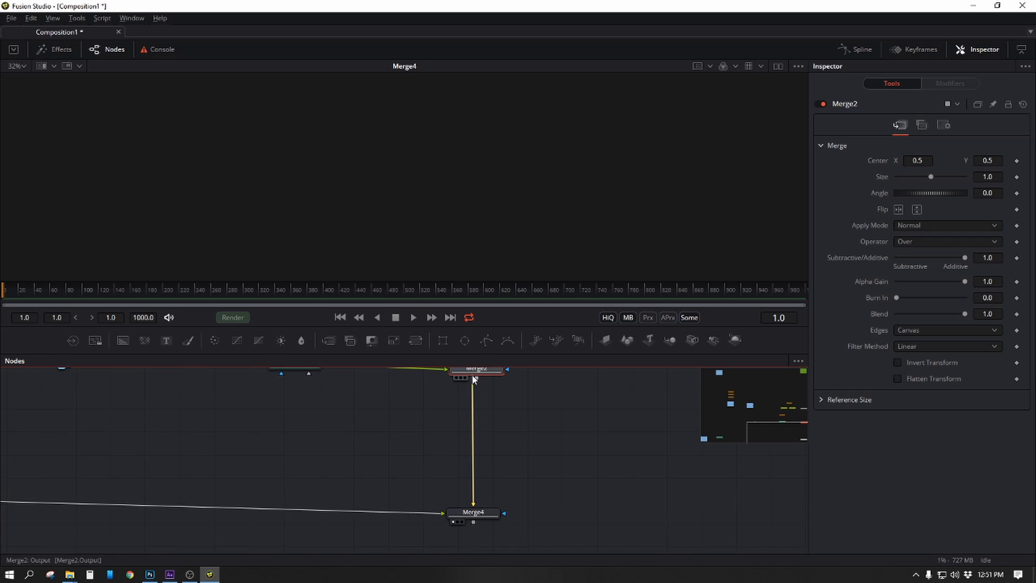
pyautogui.moveTo(475, 402); pyautogui.dragTo(476, 389)
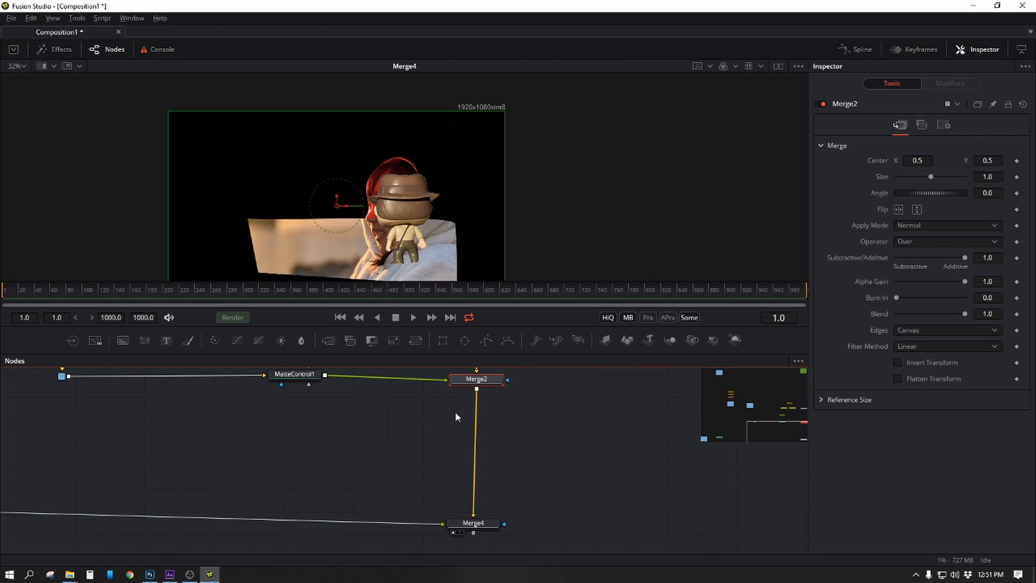
pyautogui.moveTo(346, 412); pyautogui.dragTo(599, 383)
pyautogui.moveTo(522, 409); pyautogui.dragTo(484, 418)
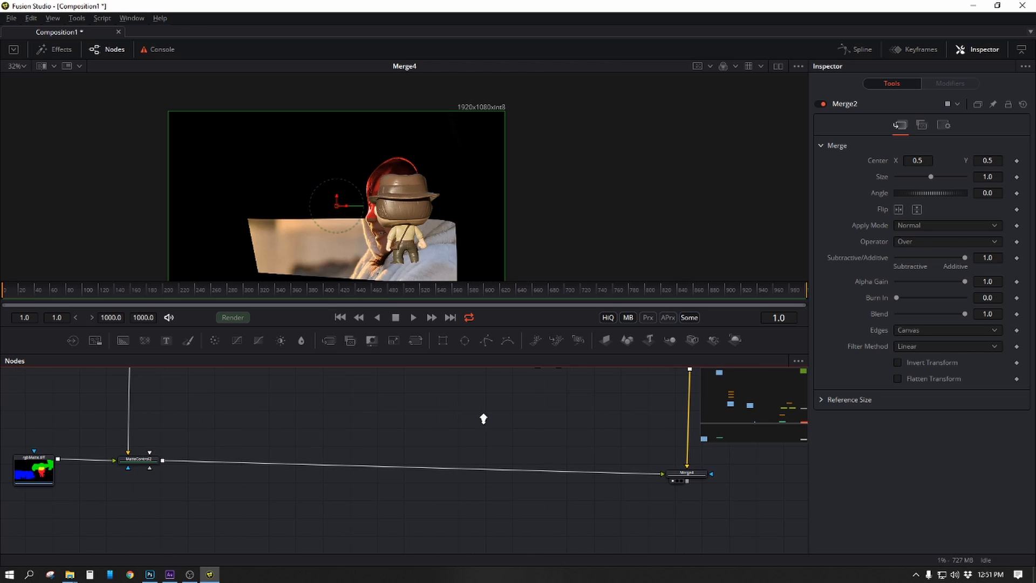
# Step: Insert a Transform between the Indy Matte Control and the lowest Merge, and check the outputs of the Matte Control and Transform
pyautogui.click(362, 427)
pyautogui.press('t')
pyautogui.moveTo(363, 428); pyautogui.dragTo(343, 464)
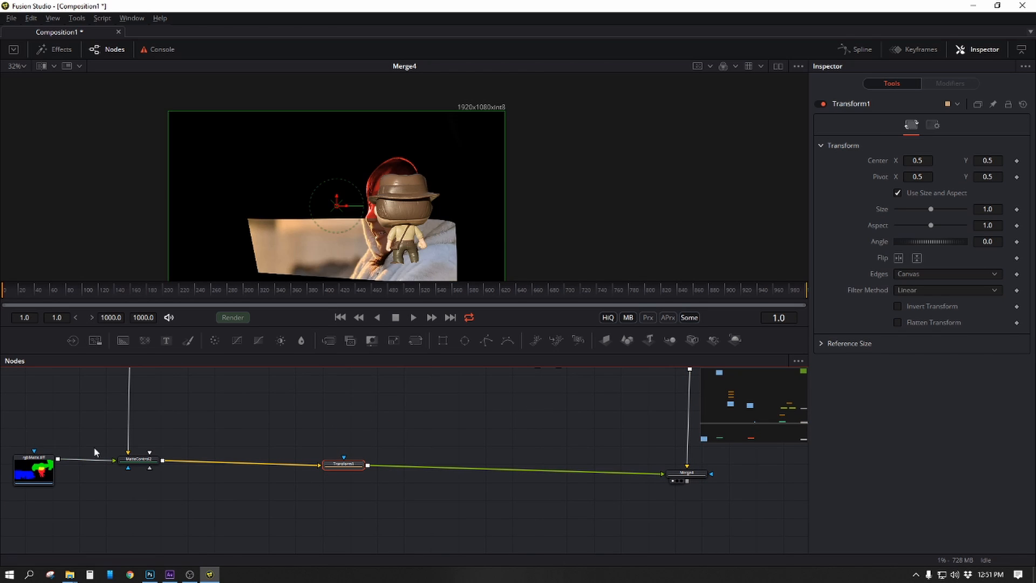
pyautogui.click(136, 461)
pyautogui.press('1')
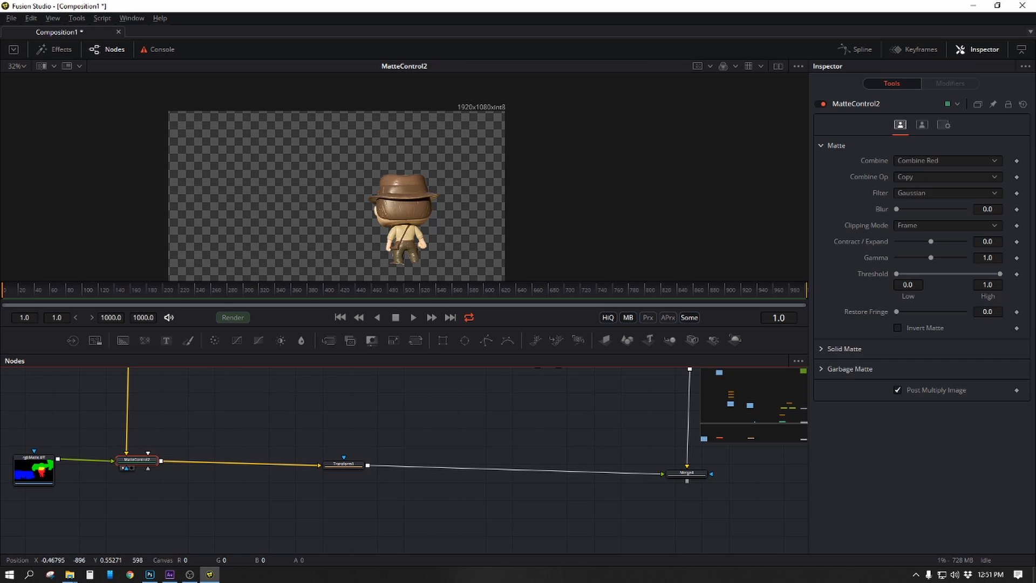
pyautogui.click(354, 470)
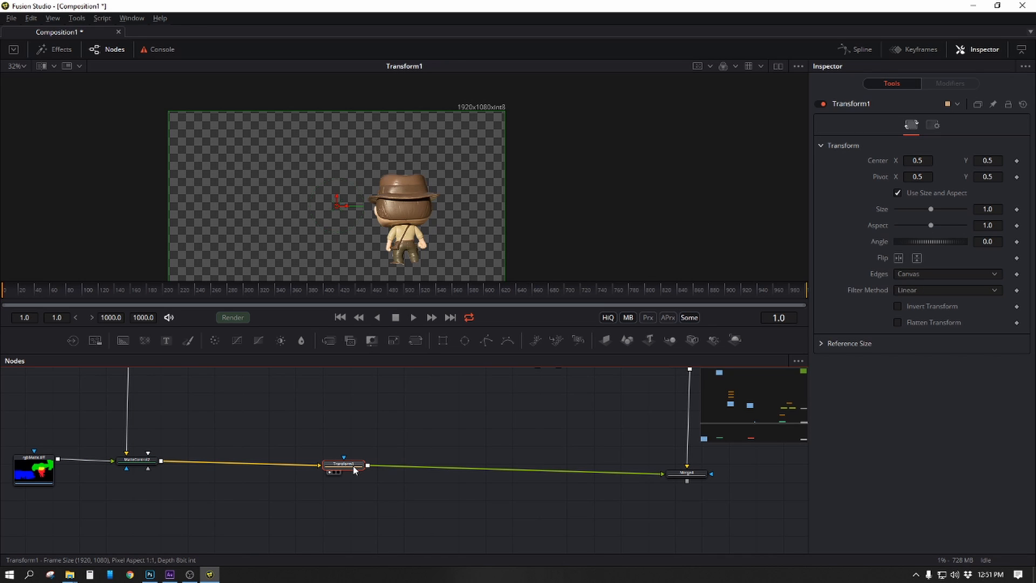
# Step: Display the lowest Merge and move the Indy cutout with the Transform to a center of about X 0.16, Y 0.59
pyautogui.click(689, 472)
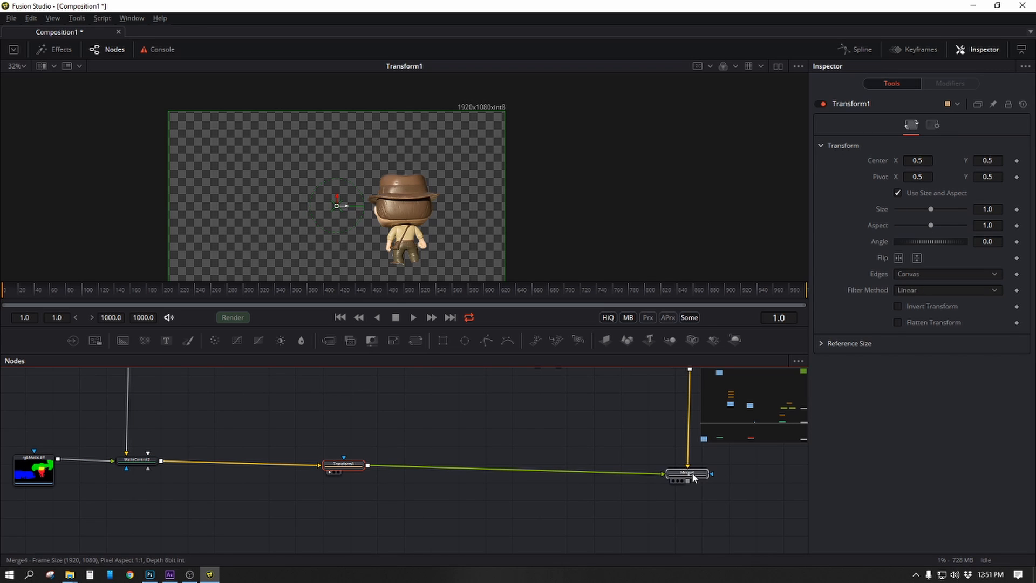
pyautogui.press('1')
pyautogui.click(333, 463)
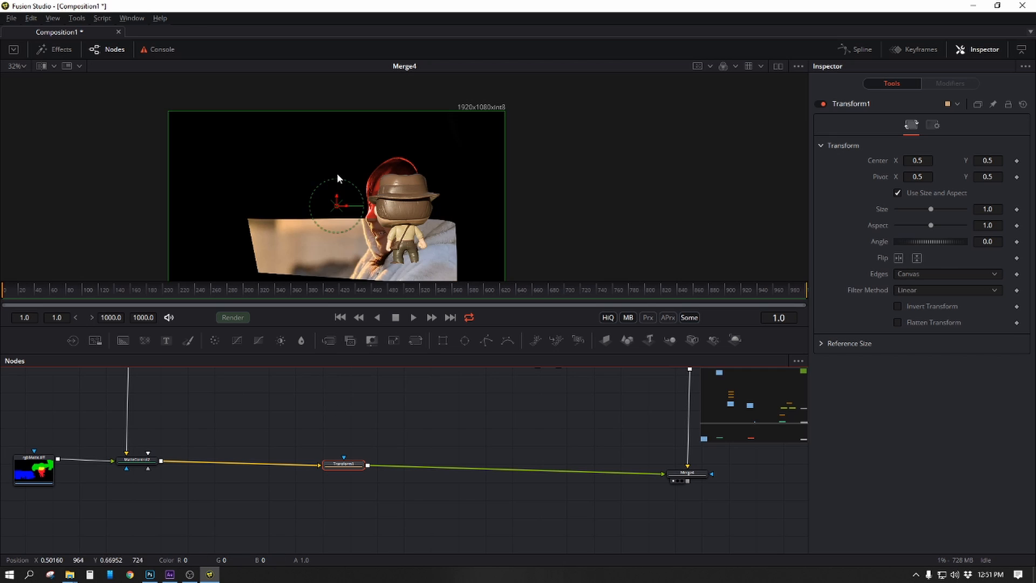
pyautogui.moveTo(337, 206); pyautogui.dragTo(223, 189)
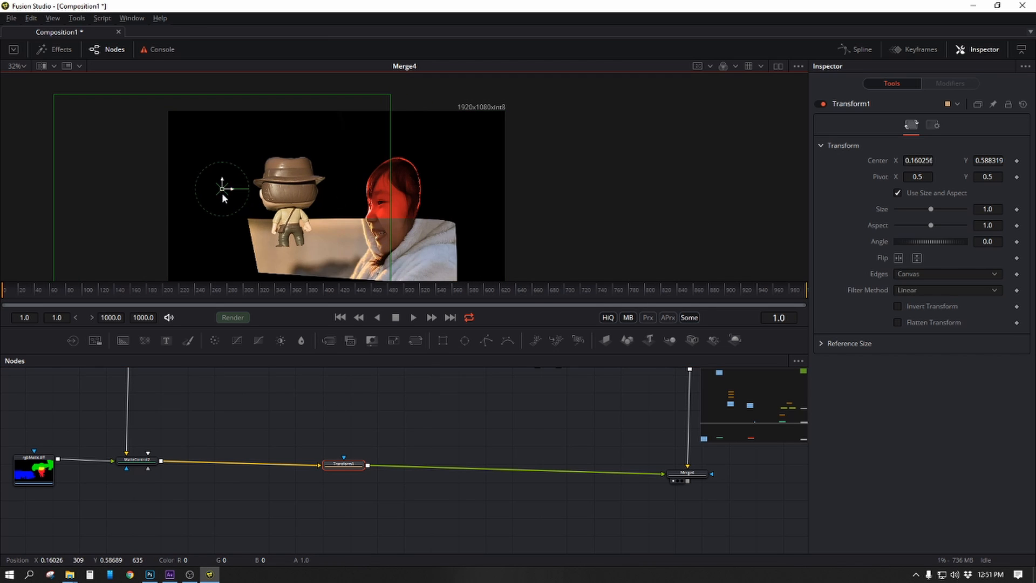
# Step: Move the Background node and the Indy.jpg loader higher in the node graph and display Indy.jpg in the viewer
pyautogui.scroll(-4, 516, 423)
pyautogui.moveTo(461, 464); pyautogui.dragTo(384, 549)
pyautogui.moveTo(454, 451); pyautogui.dragTo(434, 525)
pyautogui.scroll(-1, 455, 432)
pyautogui.moveTo(440, 433); pyautogui.dragTo(421, 425)
pyautogui.moveTo(420, 462); pyautogui.dragTo(421, 545)
pyautogui.moveTo(429, 420); pyautogui.dragTo(406, 443)
pyautogui.moveTo(481, 450); pyautogui.dragTo(481, 406)
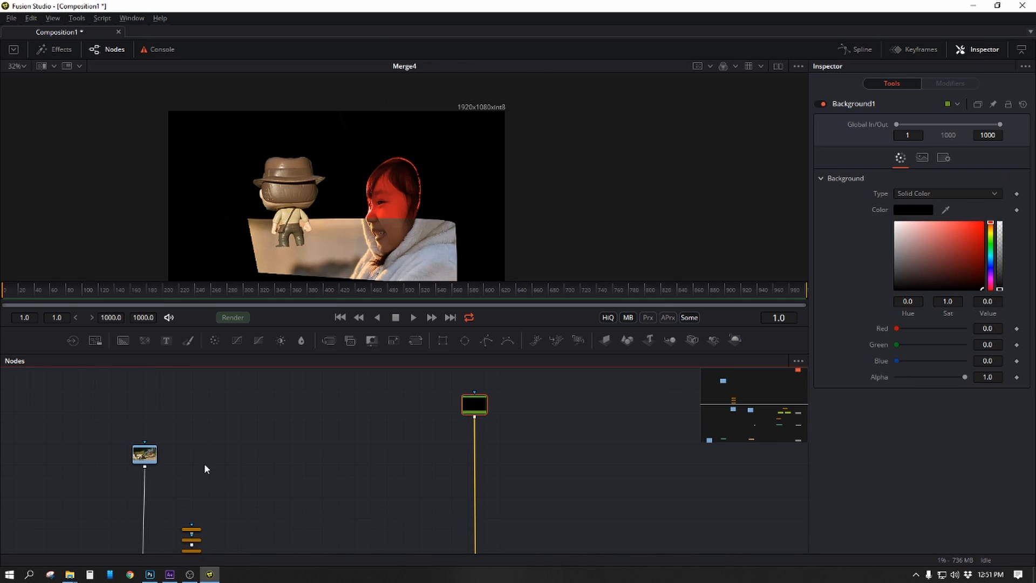
pyautogui.moveTo(142, 458); pyautogui.dragTo(140, 417)
pyautogui.press('1')
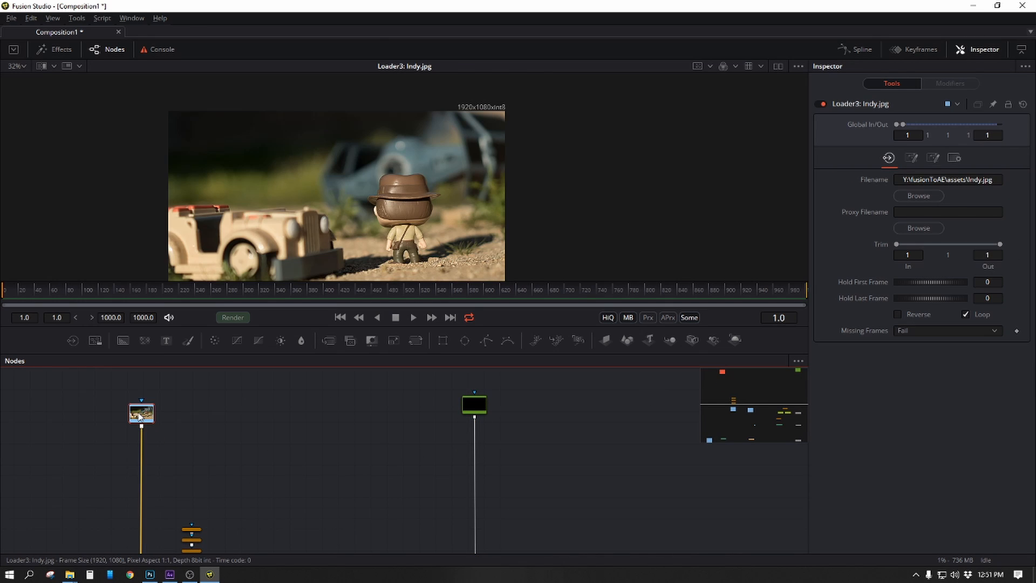
# Step: Add a Merge directly below the Background with Indy.jpg as its foreground, and display the lowest Merge in the viewer
pyautogui.click(403, 440)
pyautogui.moveTo(406, 441); pyautogui.dragTo(139, 438)
pyautogui.moveTo(504, 479); pyautogui.dragTo(416, 299)
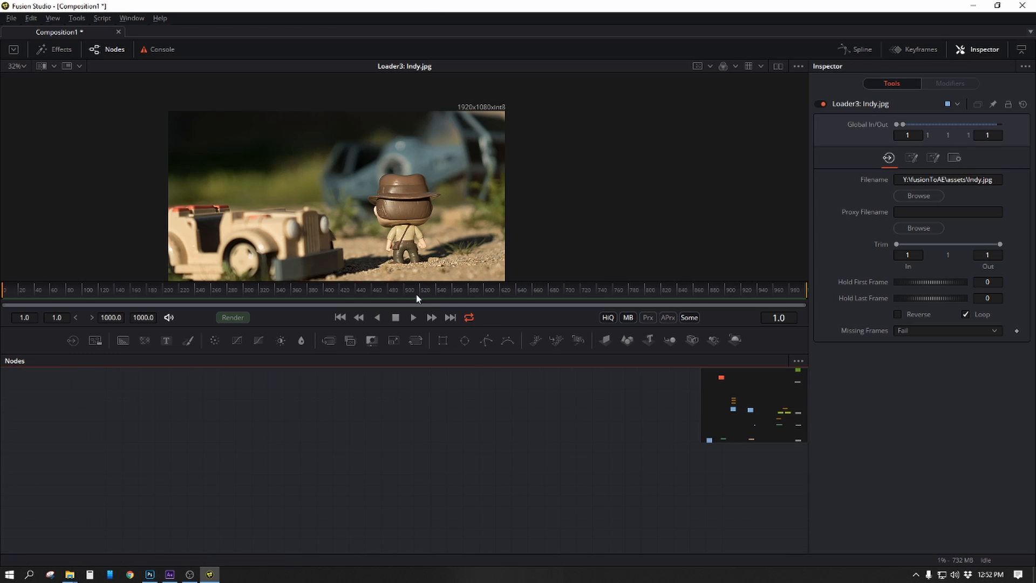
pyautogui.moveTo(442, 429); pyautogui.dragTo(414, 427)
pyautogui.click(398, 431)
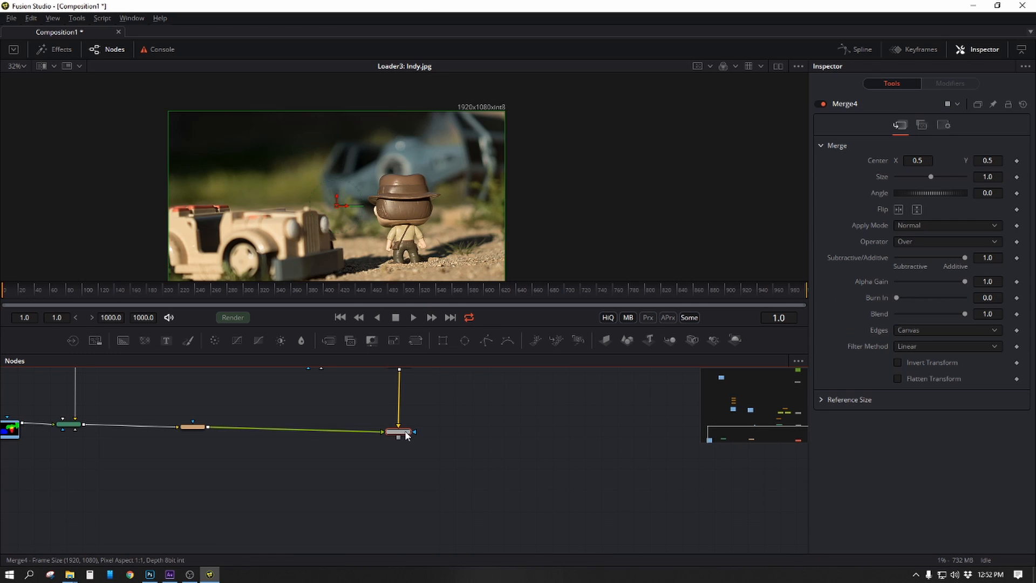
pyautogui.press('1')
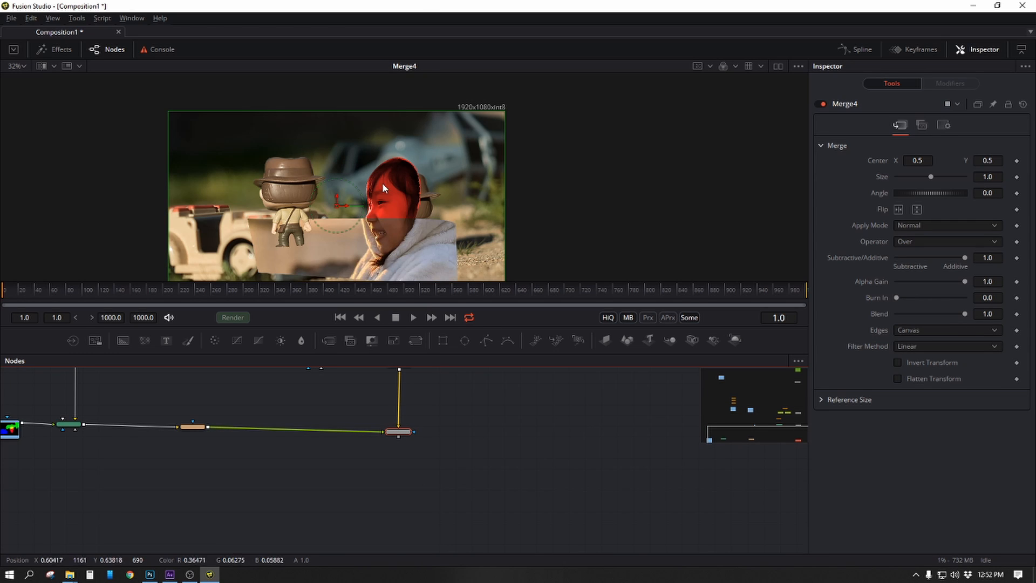
# Step: Review the node tree and toggle pass-through on the lowest Merge to compare the composite with and without it
pyautogui.moveTo(451, 252); pyautogui.dragTo(456, 209)
pyautogui.scroll(-1, 455, 209)
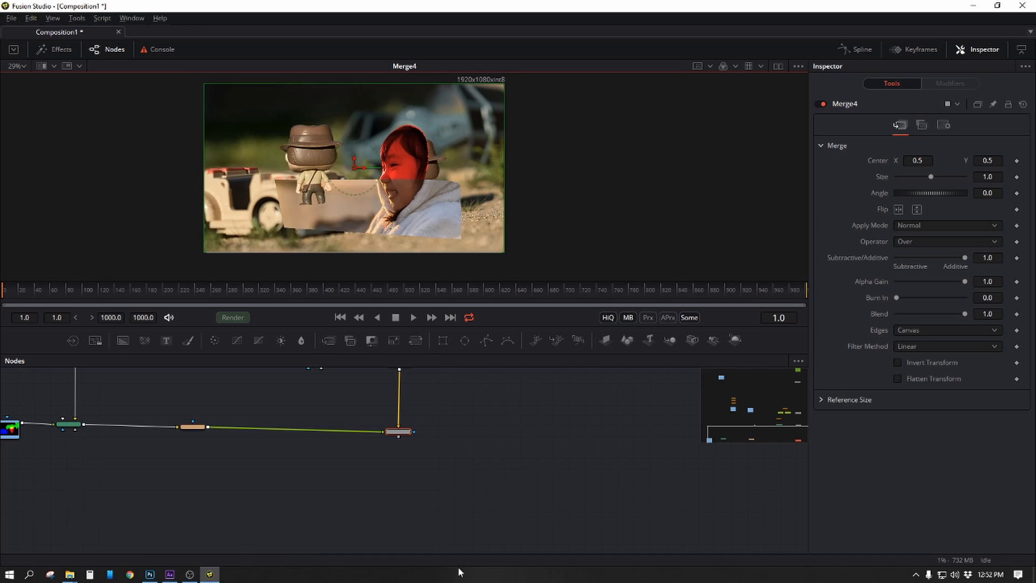
pyautogui.moveTo(495, 422); pyautogui.dragTo(484, 533)
pyautogui.scroll(-3, 495, 482)
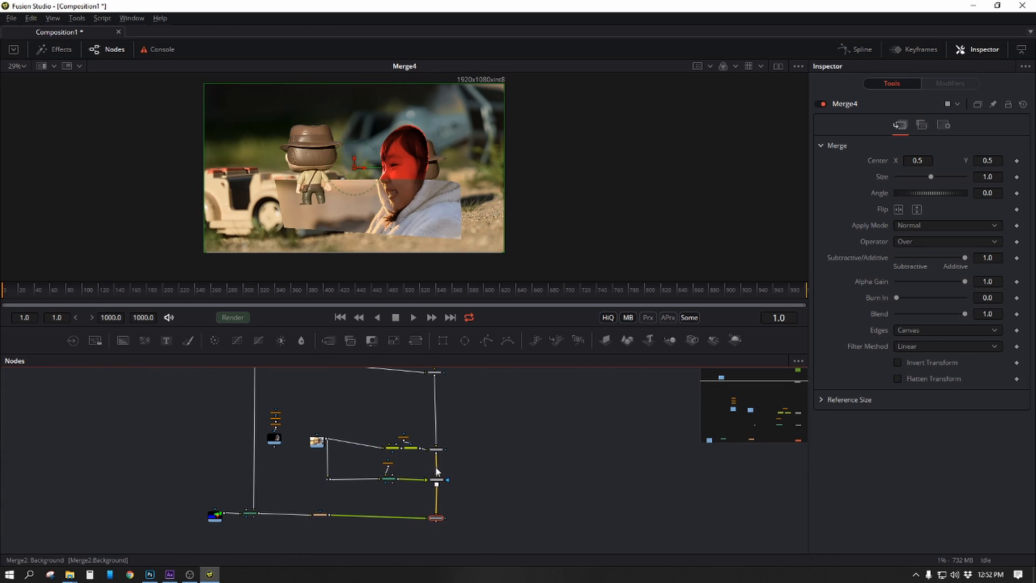
pyautogui.moveTo(434, 468); pyautogui.dragTo(416, 499)
pyautogui.scroll(-1, 433, 477)
pyautogui.moveTo(441, 389); pyautogui.dragTo(379, 424)
pyautogui.moveTo(444, 465)
pyautogui.mouseDown()
pyautogui.moveTo(408, 497)
pyautogui.moveTo(411, 524)
pyautogui.moveTo(458, 477)
pyautogui.mouseUp()
pyautogui.hotkey('ctrl', 'p')
pyautogui.hotkey('ctrl', 'p')
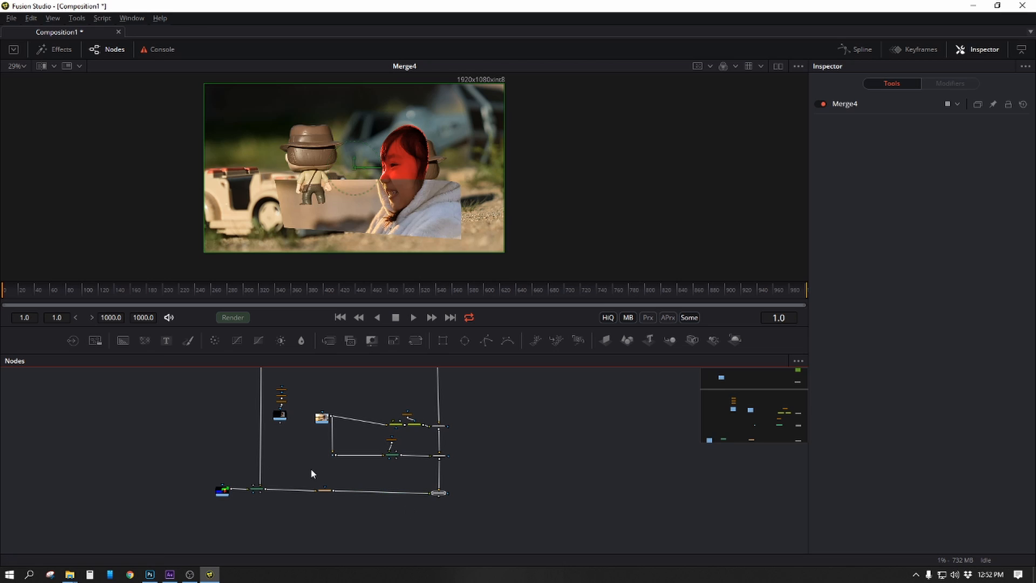
pyautogui.scroll(3, 311, 470)
pyautogui.click(257, 466)
pyautogui.press('b')
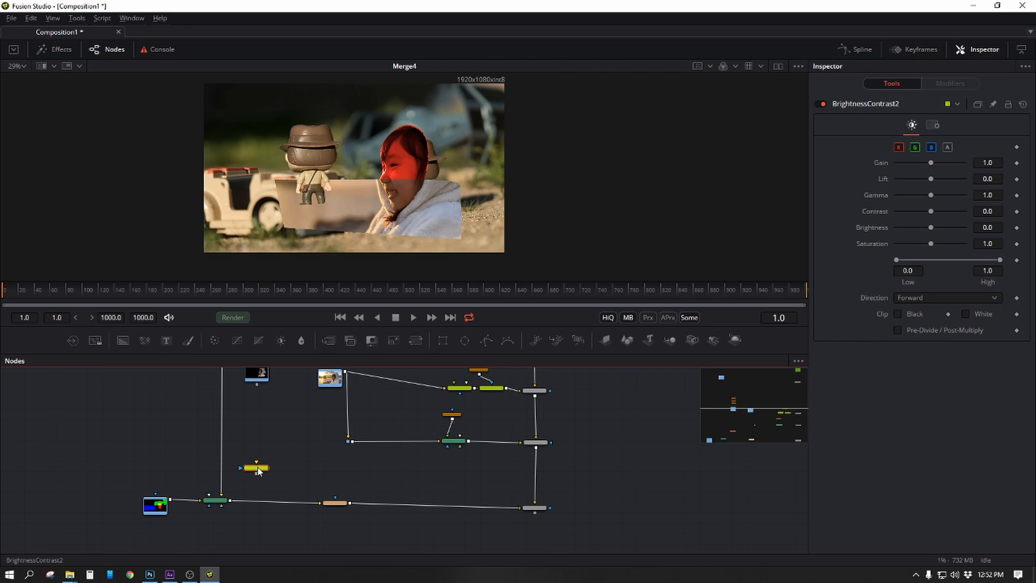
pyautogui.moveTo(255, 468); pyautogui.dragTo(234, 475)
pyautogui.moveTo(222, 477); pyautogui.dragTo(224, 477)
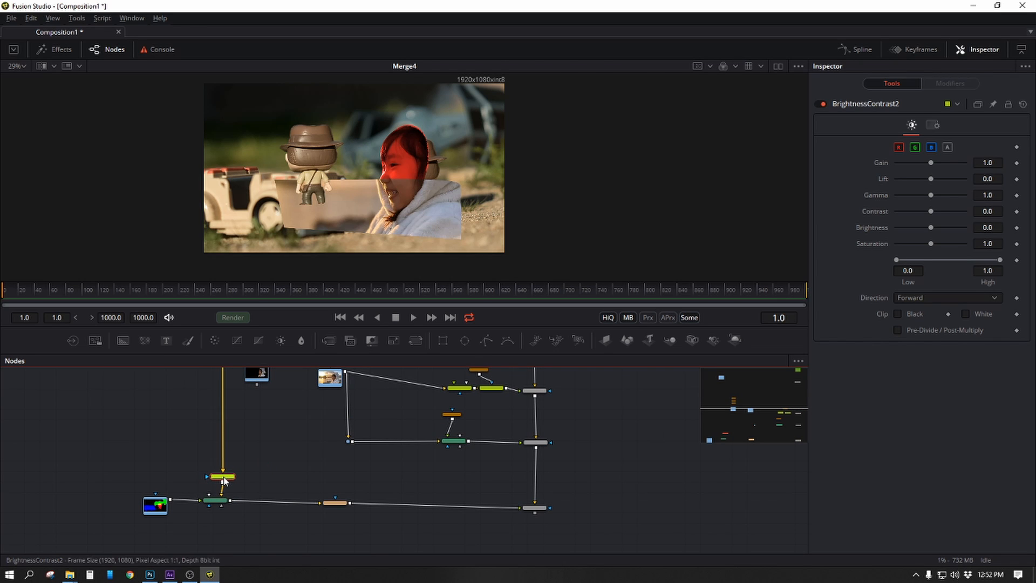
pyautogui.press('Delete')
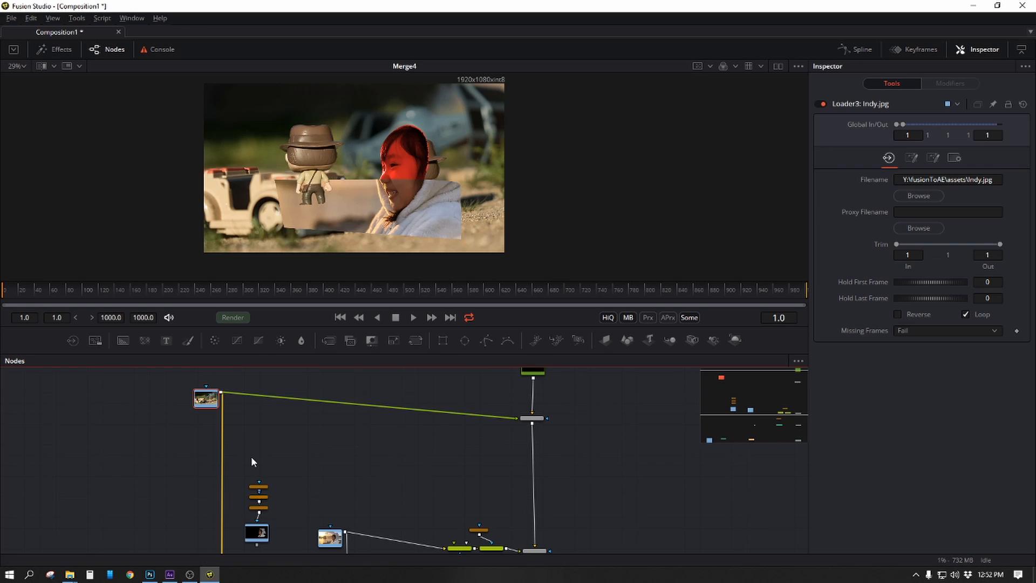
# Step: Insert a Color Corrector between Indy.jpg and the Matte Control and tint the cutout blue with Tint -0.4232 and Strength 1.0
pyautogui.moveTo(232, 481); pyautogui.dragTo(288, 291)
pyautogui.click(301, 434)
pyautogui.hotkey('ctrl', 'v')
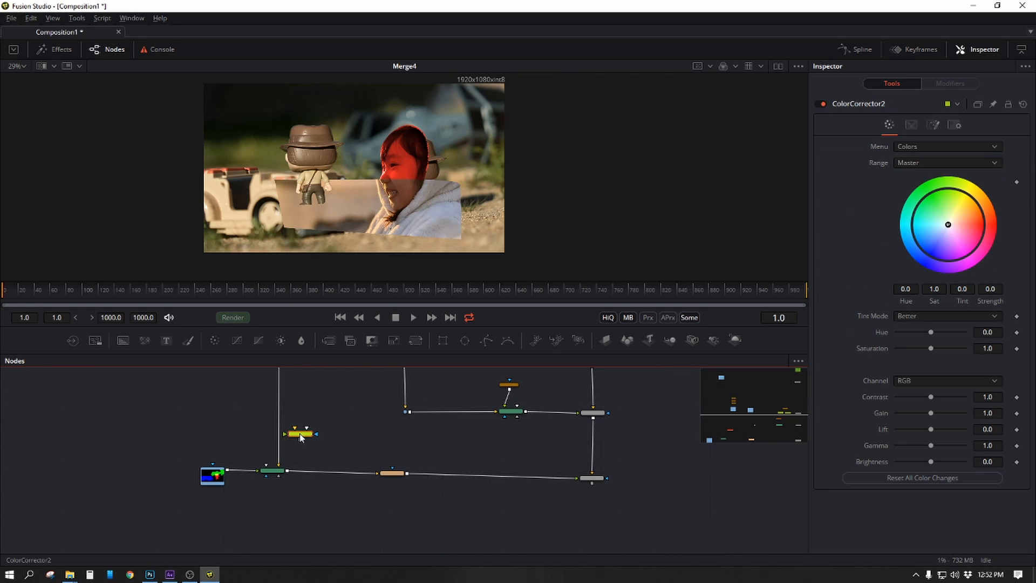
pyautogui.moveTo(300, 434); pyautogui.dragTo(278, 443)
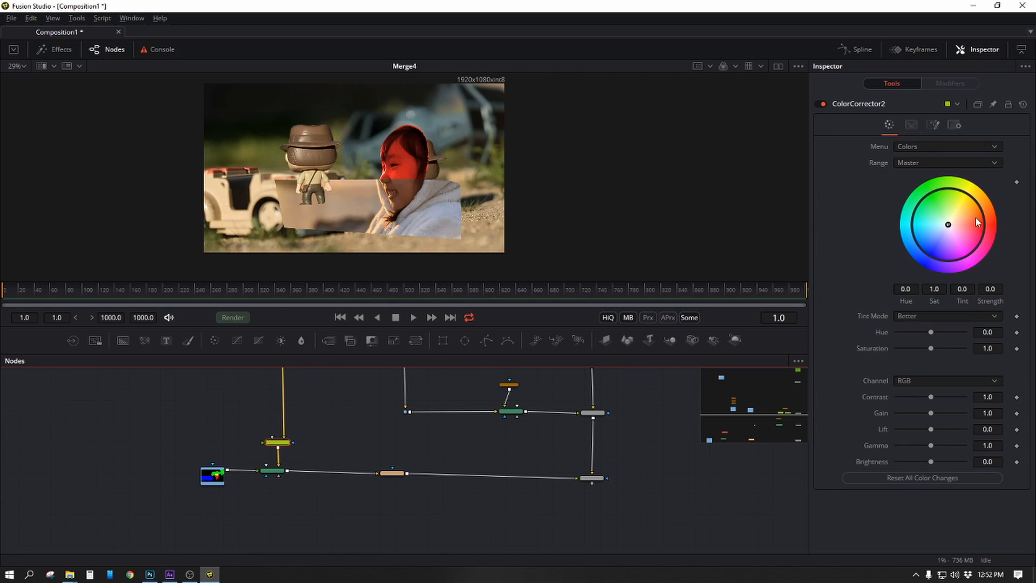
pyautogui.moveTo(955, 245); pyautogui.dragTo(915, 244)
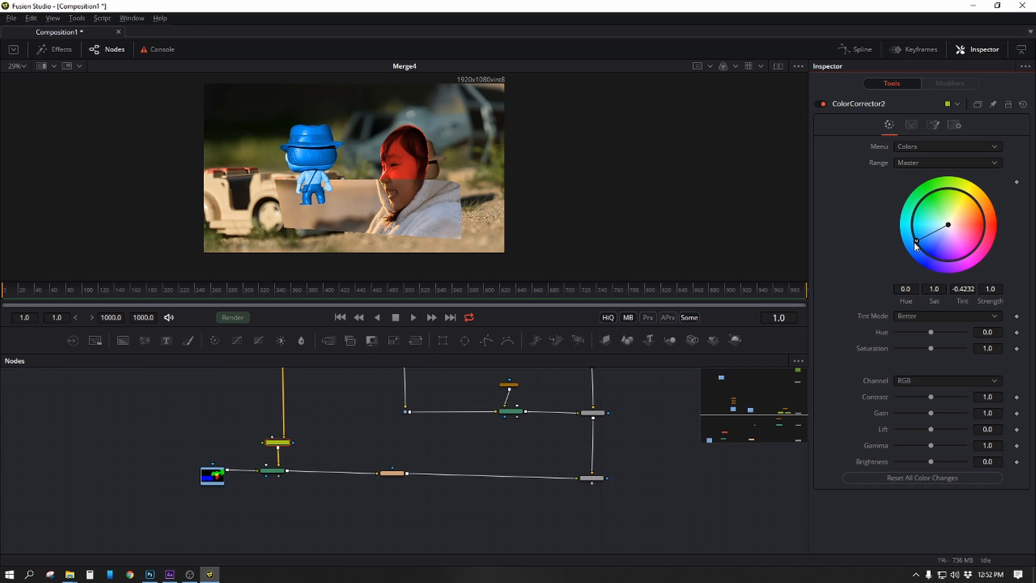
# Step: Move the Indy cutout with the Transform to about X 0.13, Y 0.43, and align the Indy.jpg loader with its Merge
pyautogui.click(392, 473)
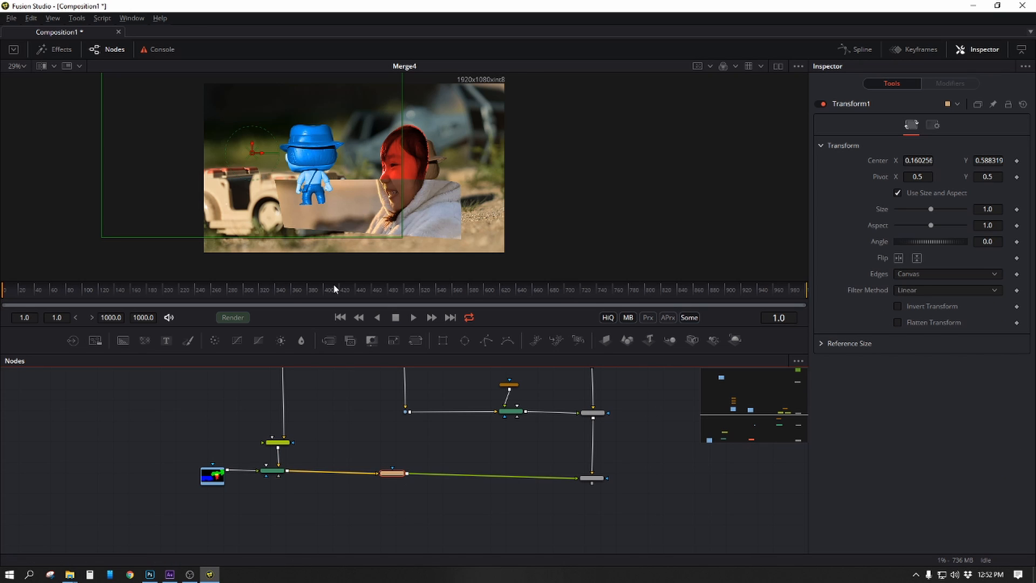
pyautogui.moveTo(245, 157); pyautogui.dragTo(244, 179)
pyautogui.moveTo(446, 192); pyautogui.dragTo(374, 213)
pyautogui.moveTo(509, 481); pyautogui.dragTo(364, 546)
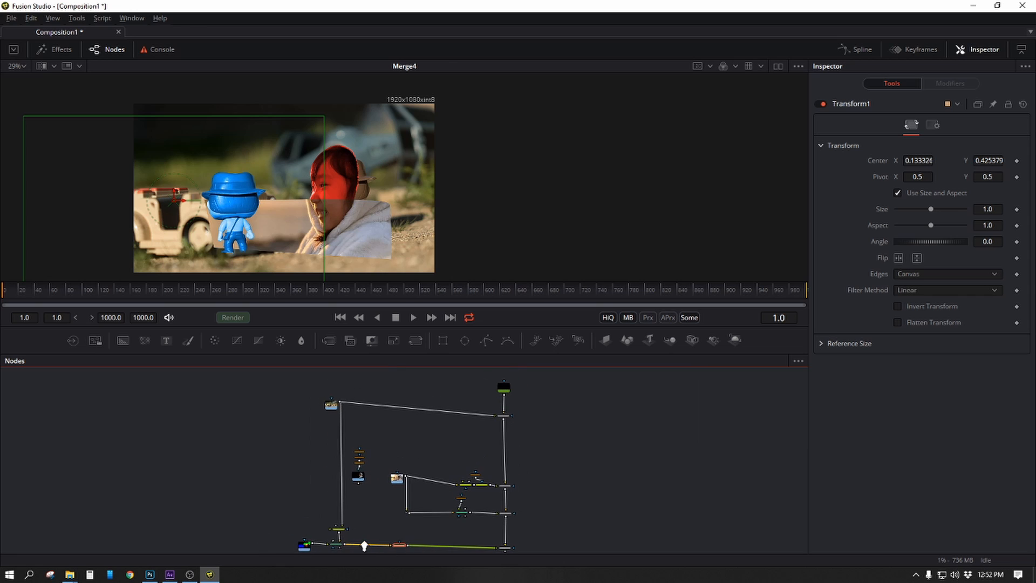
pyautogui.moveTo(336, 406); pyautogui.dragTo(329, 419)
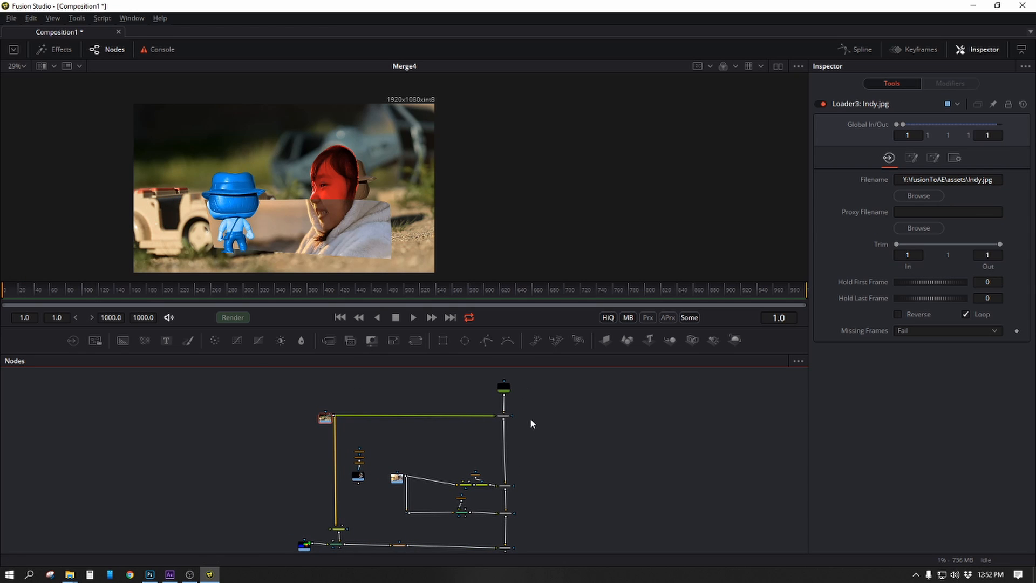